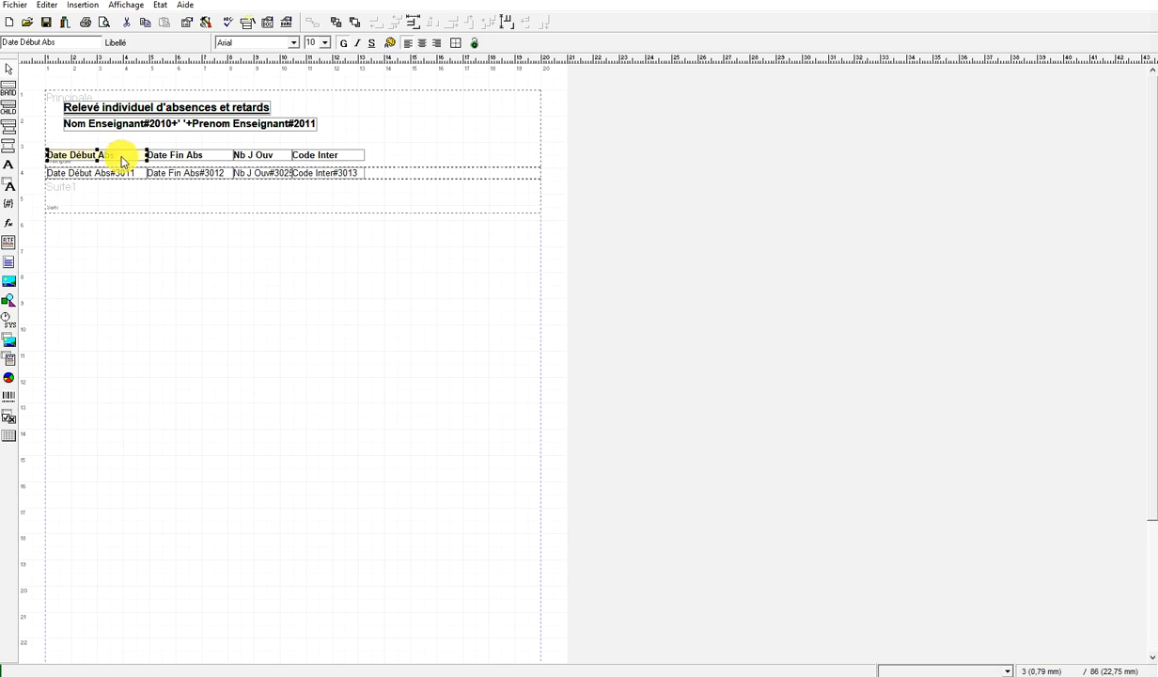
# - Change the text of the "Date Début Abs" column header label to "Date de début"
pyautogui.doubleClick(122, 159)
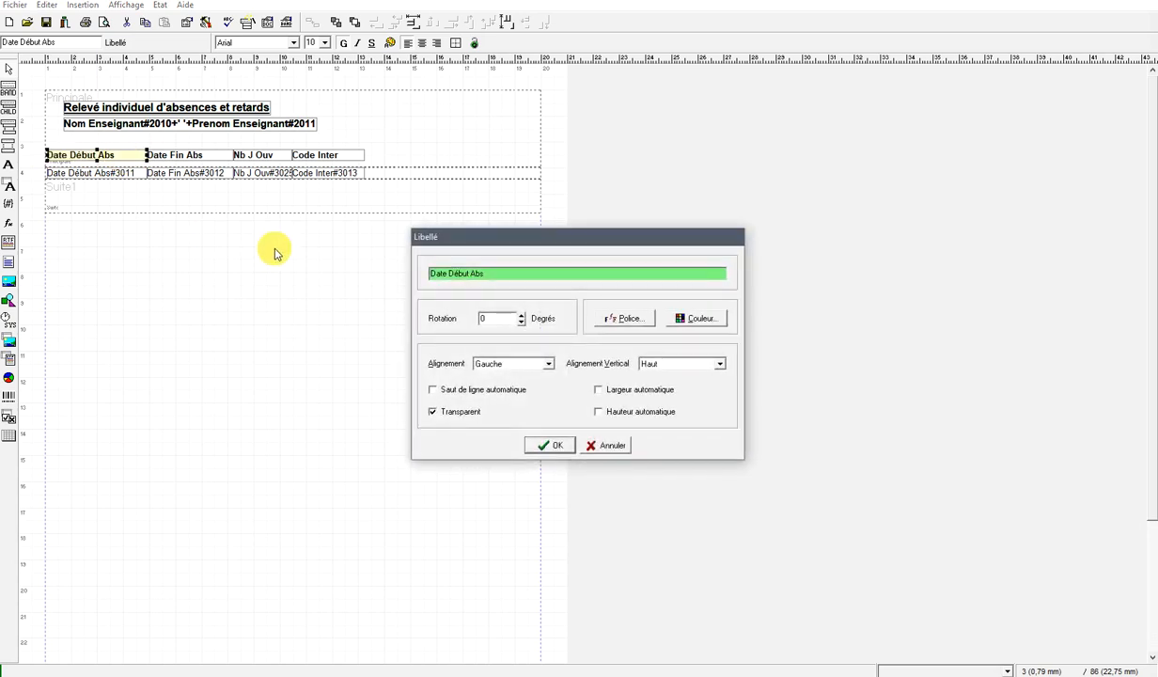
pyautogui.moveTo(494, 239); pyautogui.dragTo(303, 250)
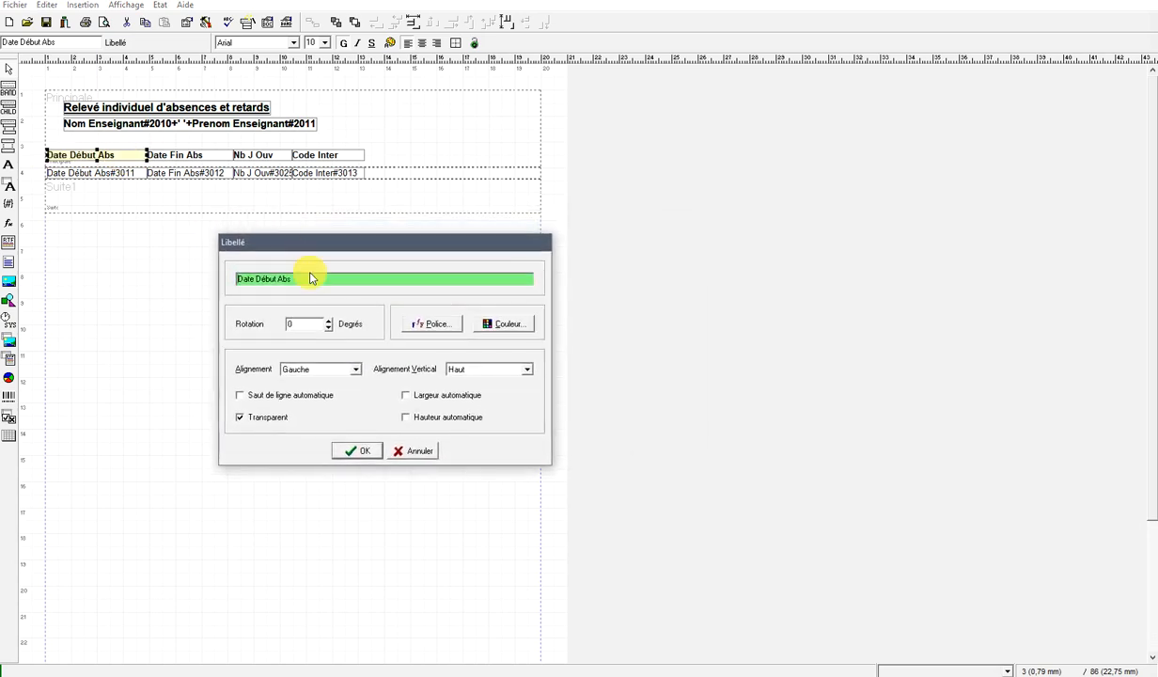
pyautogui.moveTo(218, 282); pyautogui.dragTo(313, 287)
pyautogui.click(311, 280)
pyautogui.press('BackSpace')
pyautogui.press('BackSpace')
pyautogui.press('BackSpace')
pyautogui.press('BackSpace')
pyautogui.press('BackSpace')
pyautogui.press('BackSpace')
pyautogui.press('BackSpace')
pyautogui.press('BackSpace')
pyautogui.press('BackSpace')
pyautogui.write('de début')
pyautogui.click(365, 449)
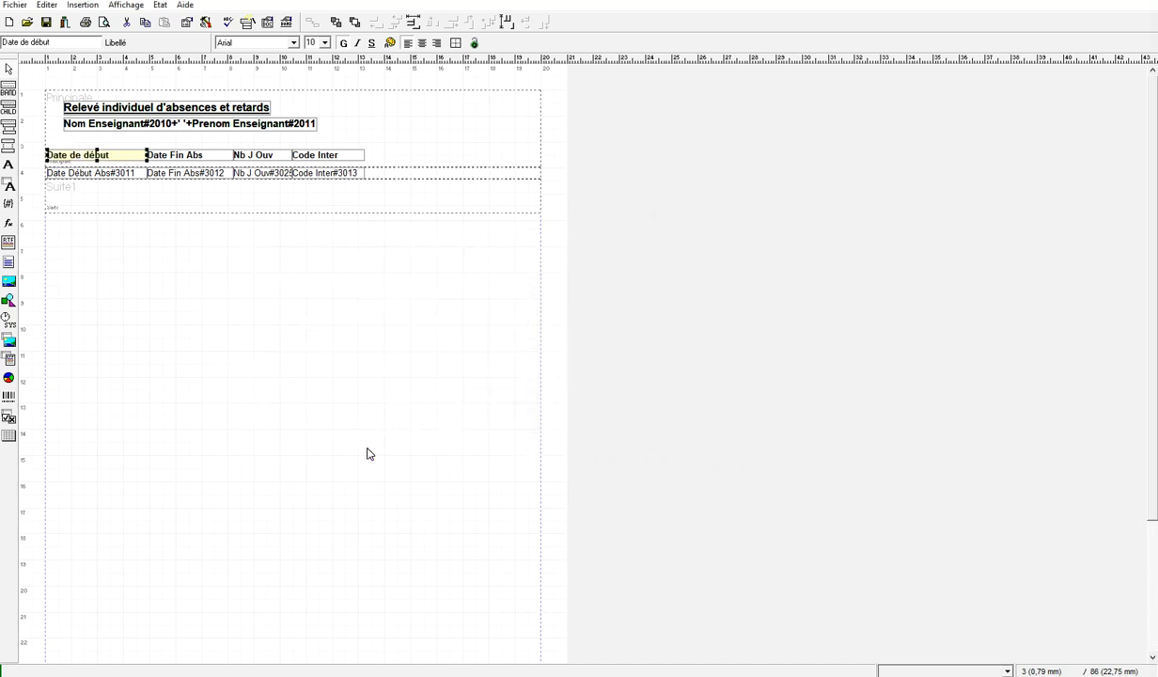
# - Change the "Date Fin Abs" column header text to "Date de fin", preview the report and return to the layout
pyautogui.click(216, 156)
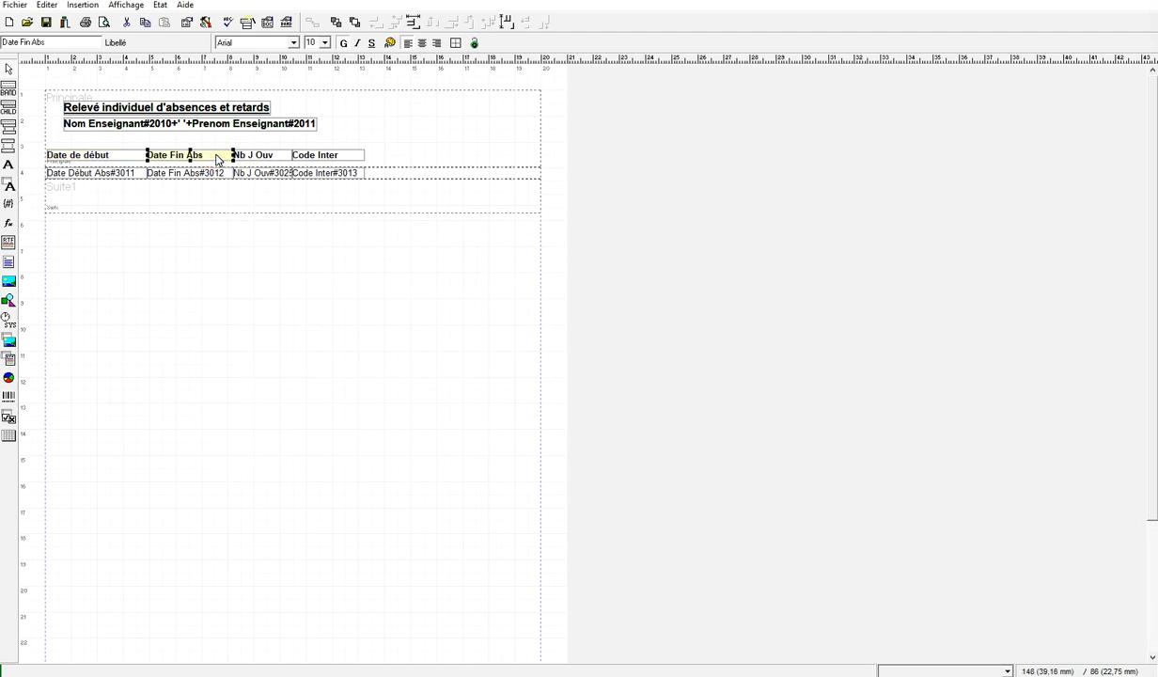
pyautogui.doubleClick(216, 156)
pyautogui.click(475, 274)
pyautogui.press('BackSpace')
pyautogui.press('BackSpace')
pyautogui.press('BackSpace')
pyautogui.press('BackSpace')
pyautogui.press('BackSpace')
pyautogui.press('BackSpace')
pyautogui.press('BackSpace')
pyautogui.write('de fin')
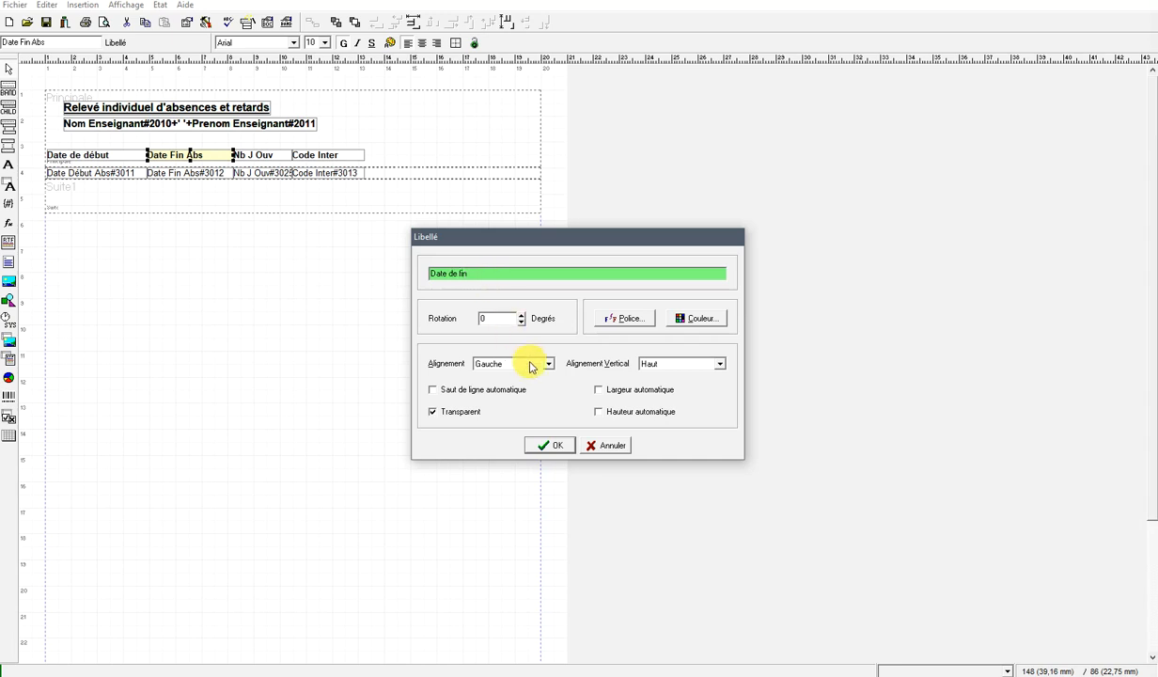
pyautogui.click(552, 445)
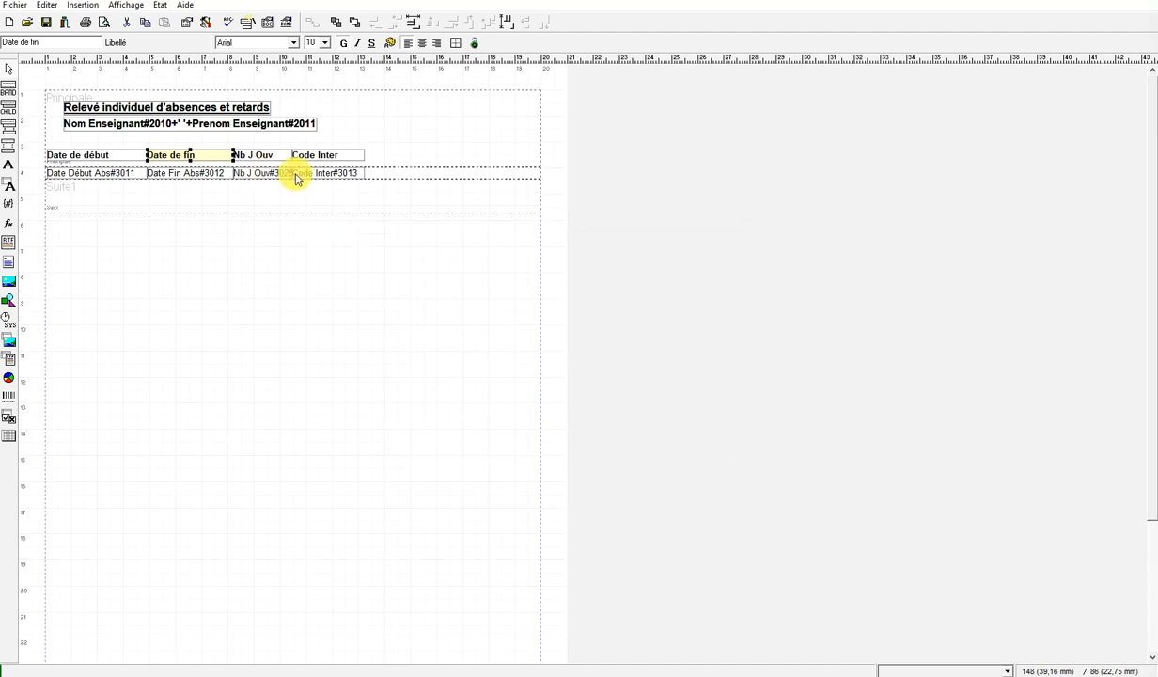
pyautogui.click(106, 23)
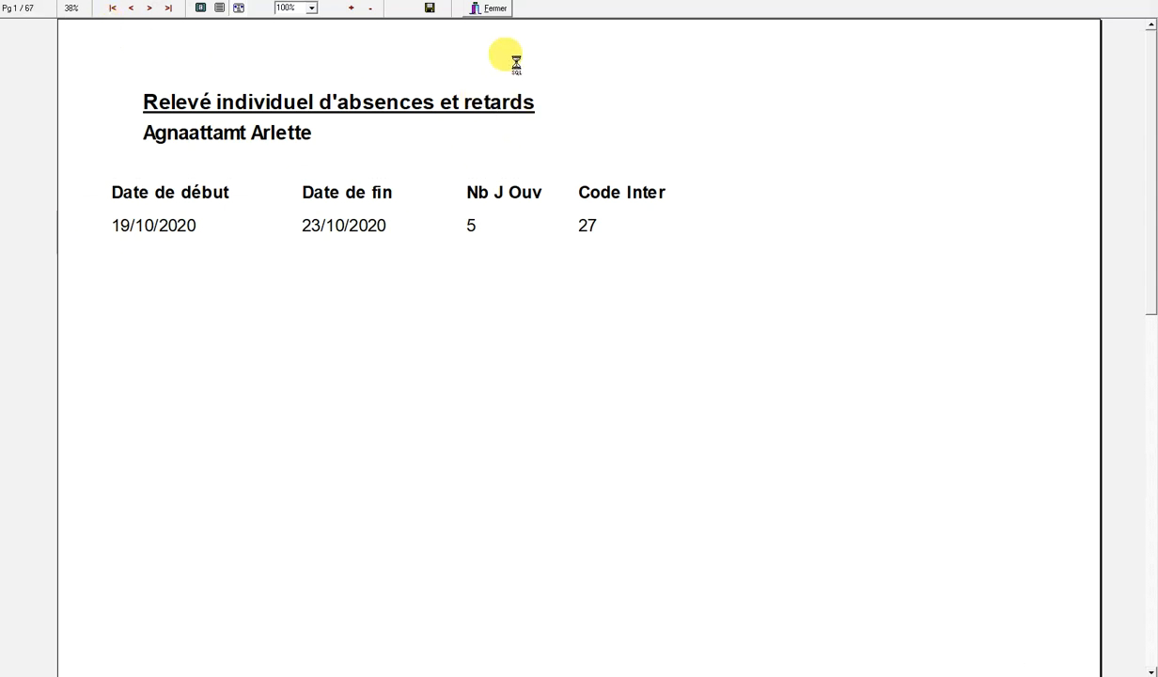
pyautogui.click(491, 11)
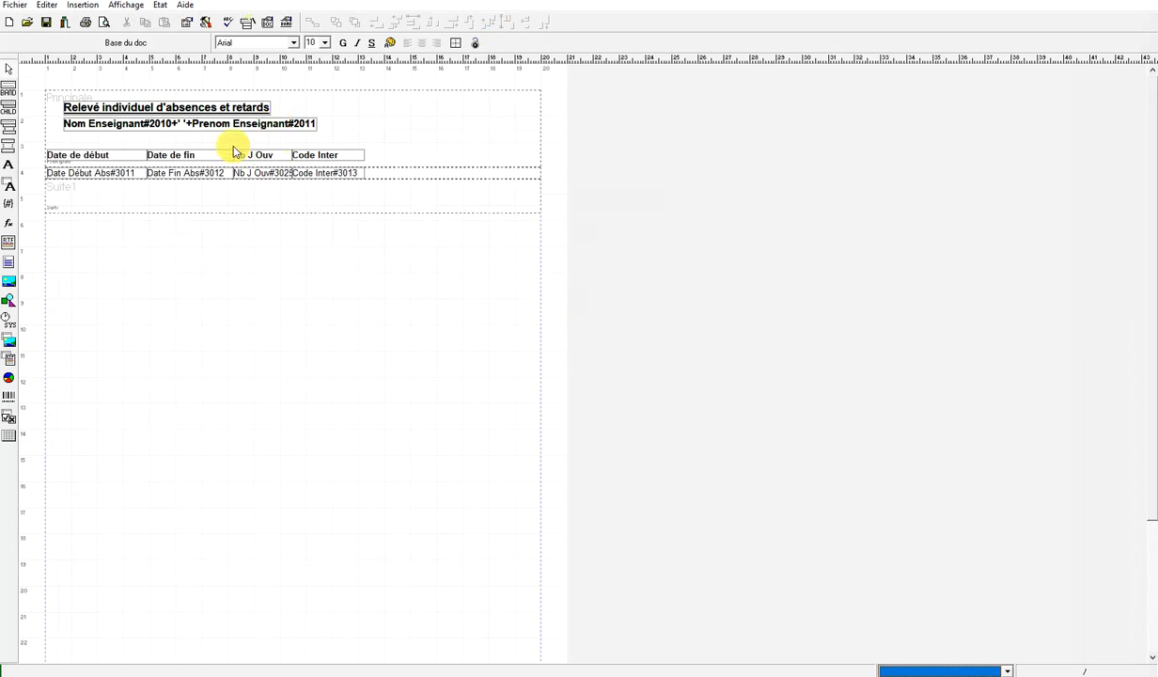
pyautogui.click(114, 179)
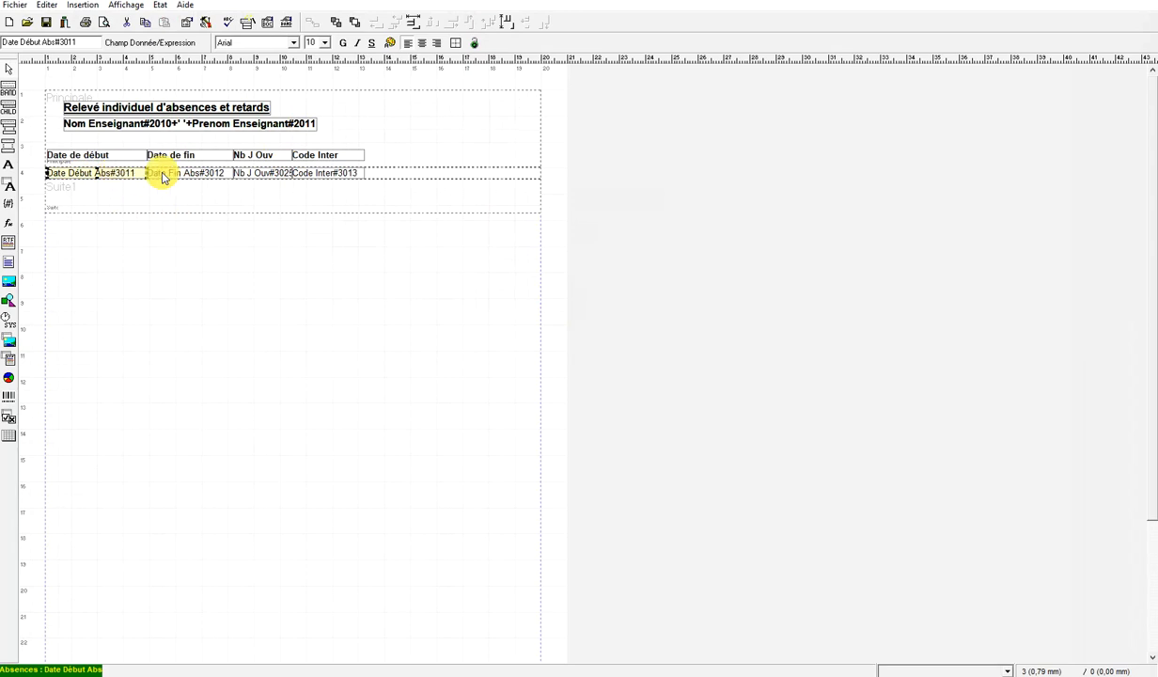
pyautogui.click(98, 155)
pyautogui.click(214, 155)
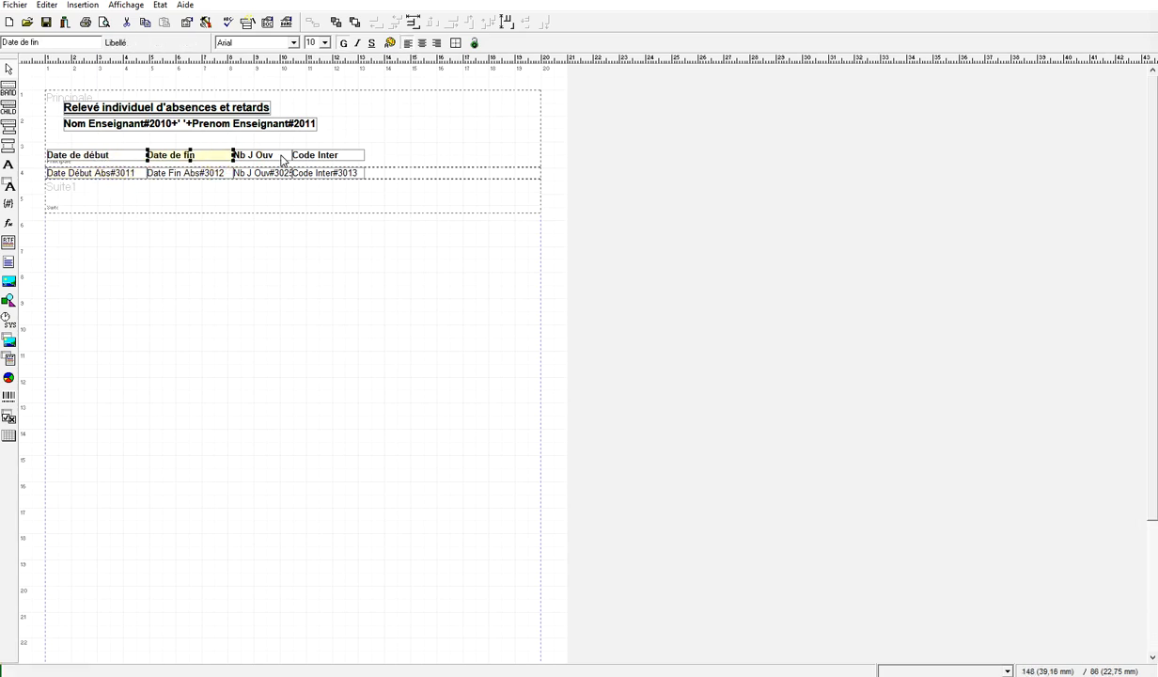
pyautogui.click(282, 157)
# - Narrow the Code Inter header label and the data field below it to roughly the width of the header text
pyautogui.click(326, 156)
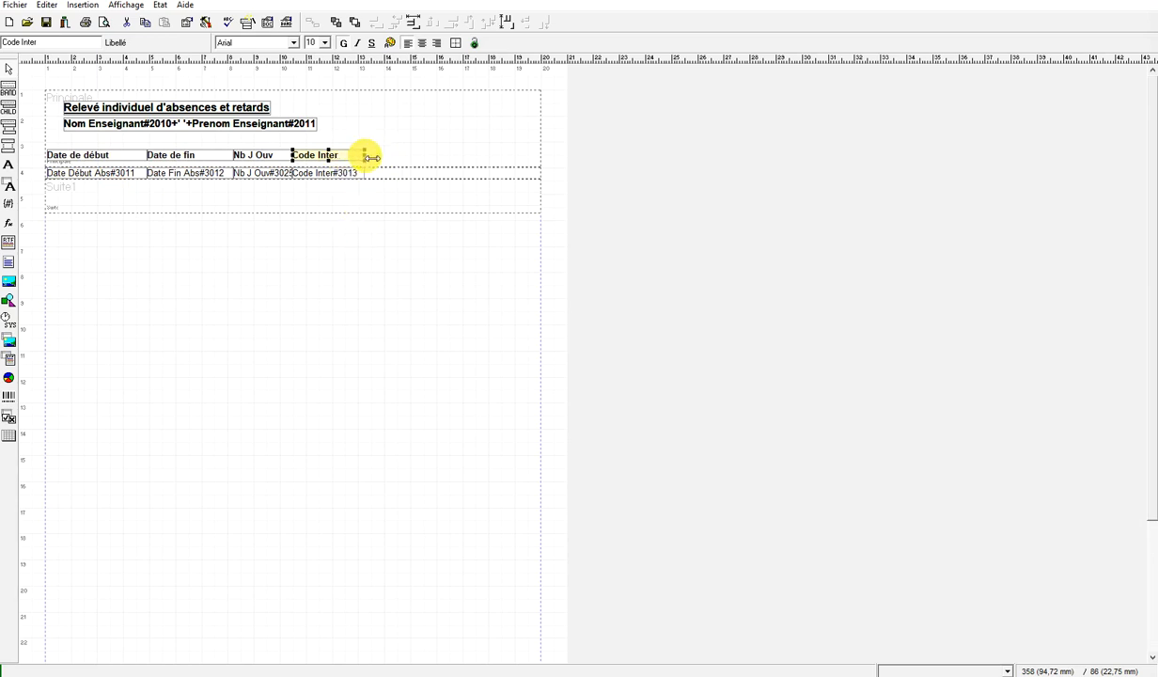
pyautogui.moveTo(360, 158); pyautogui.dragTo(340, 171)
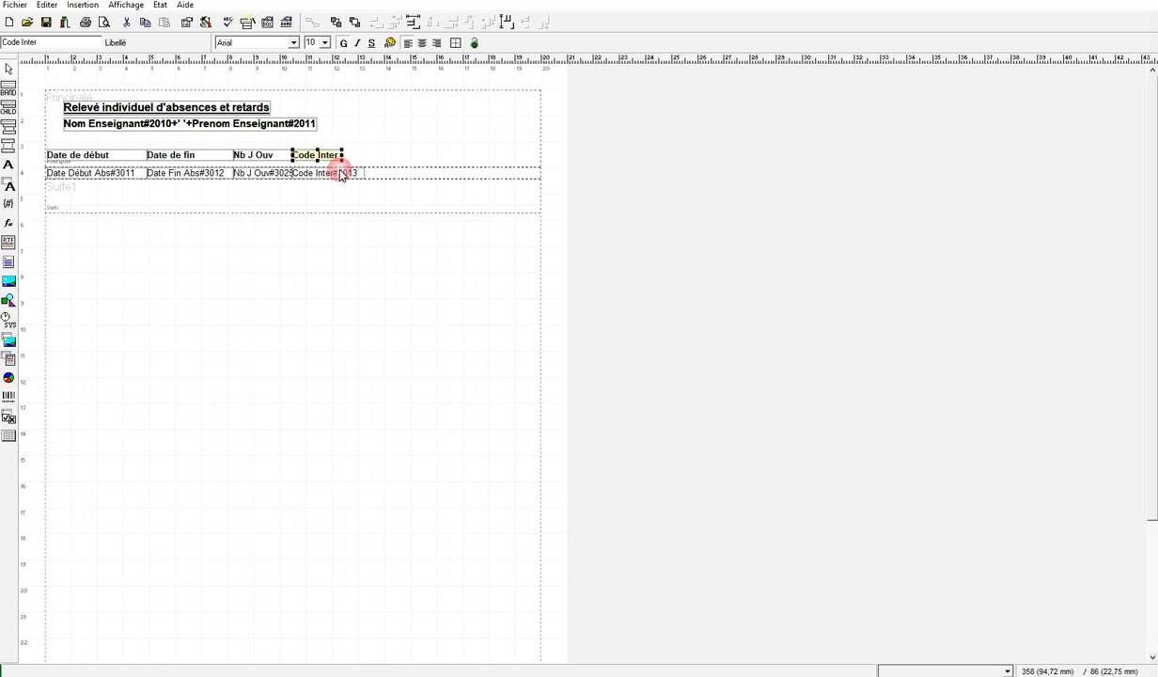
pyautogui.click(340, 175)
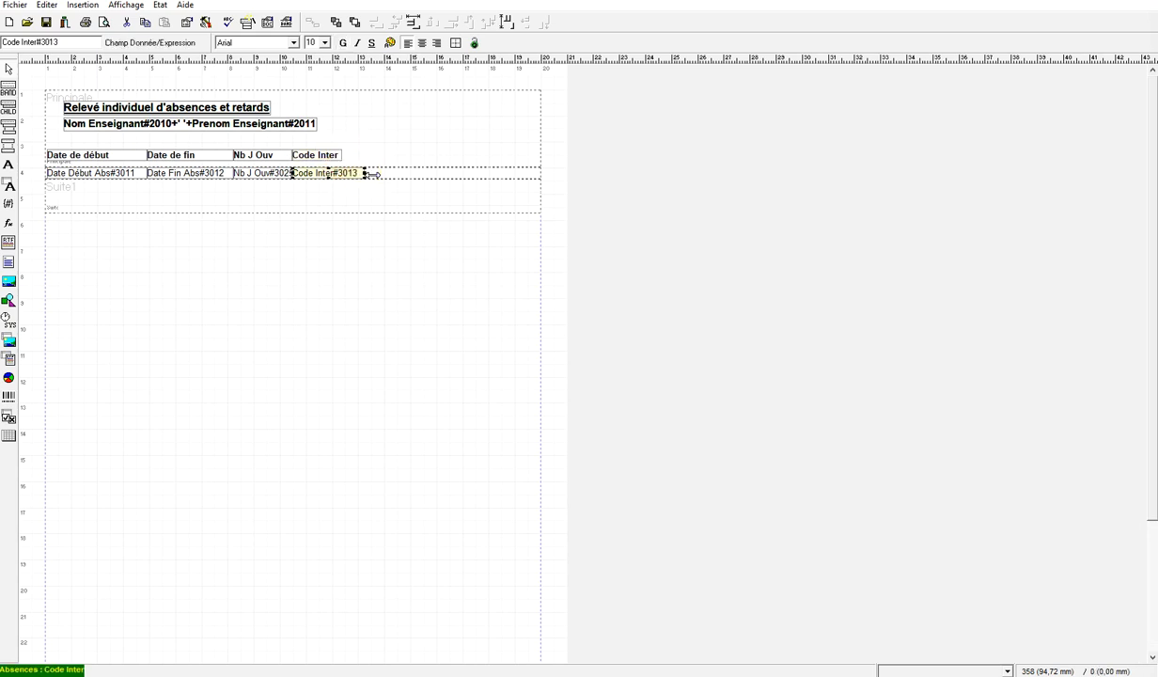
pyautogui.moveTo(364, 173); pyautogui.dragTo(342, 173)
pyautogui.click(343, 189)
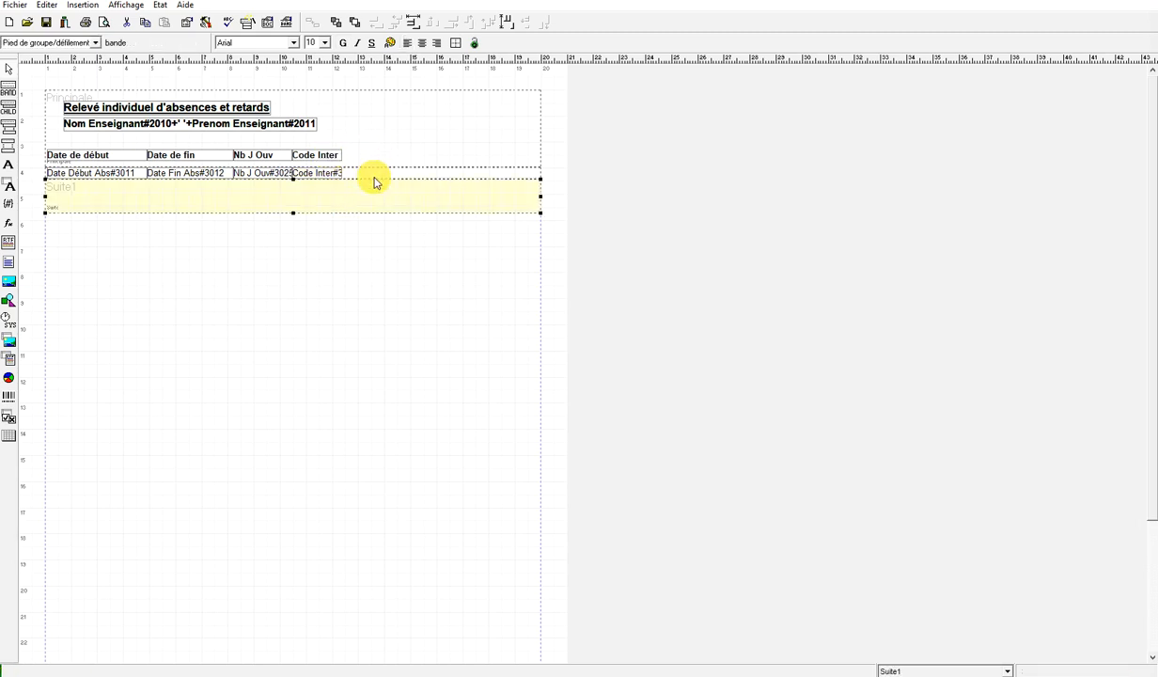
pyautogui.click(376, 176)
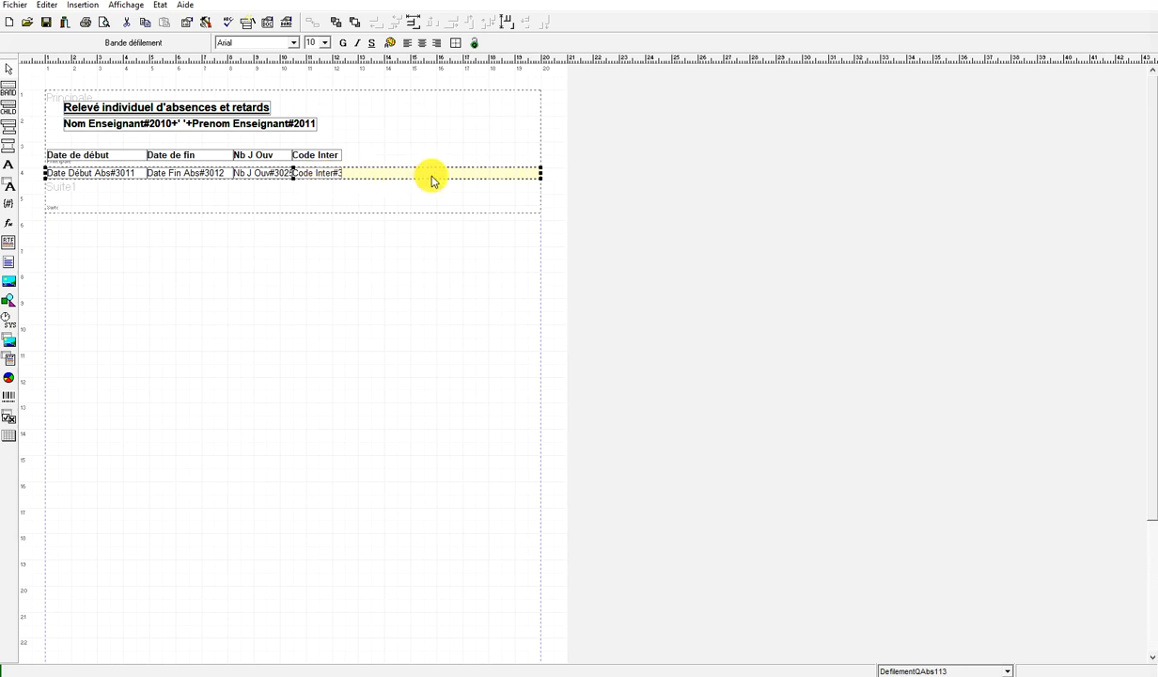
# - Add a text label reading "Libellé de l'interruption" in the Principale band, beyond the Code Inter header
pyautogui.click(368, 151)
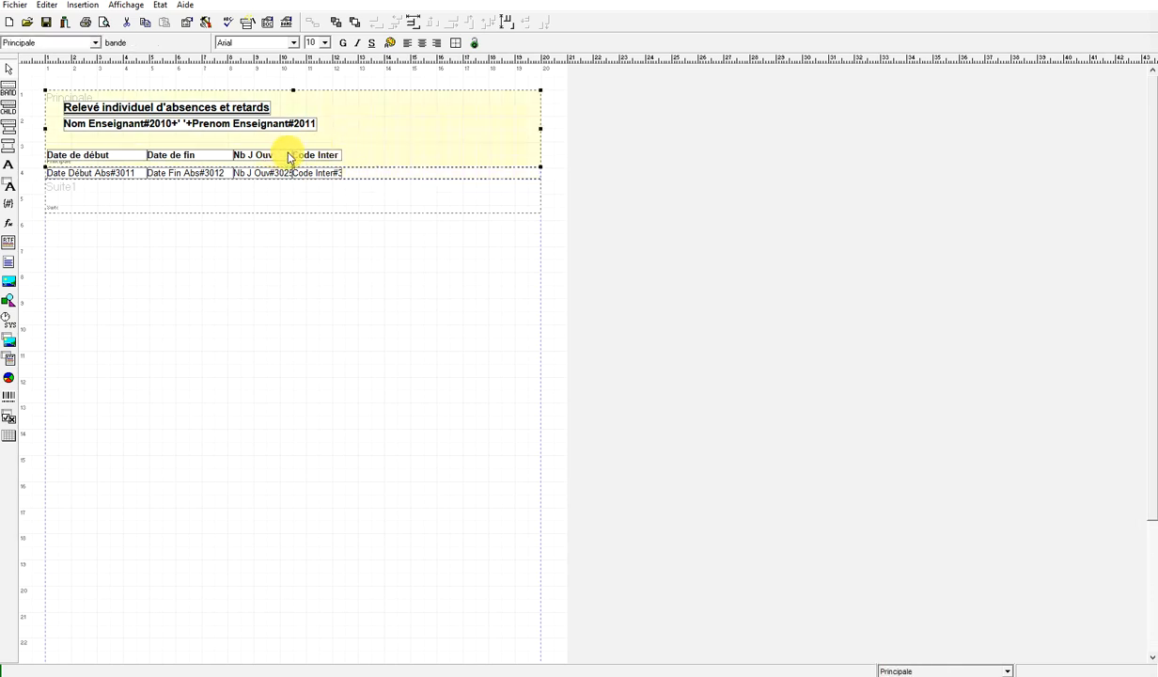
pyautogui.click(10, 167)
pyautogui.click(361, 155)
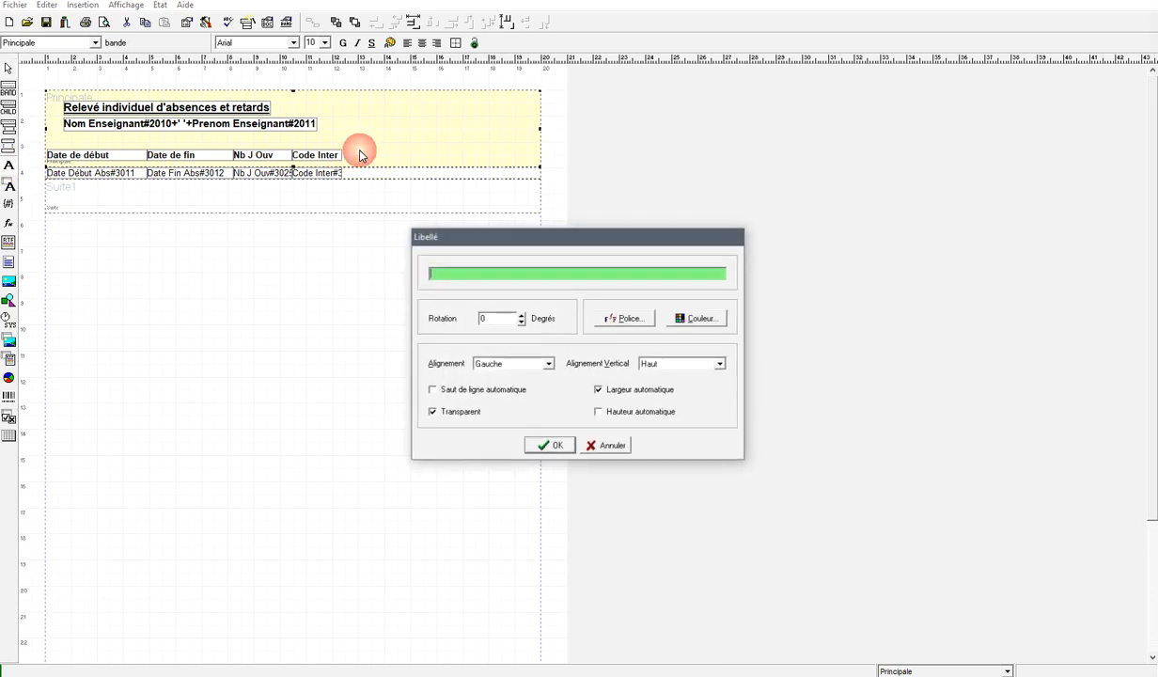
pyautogui.click(508, 274)
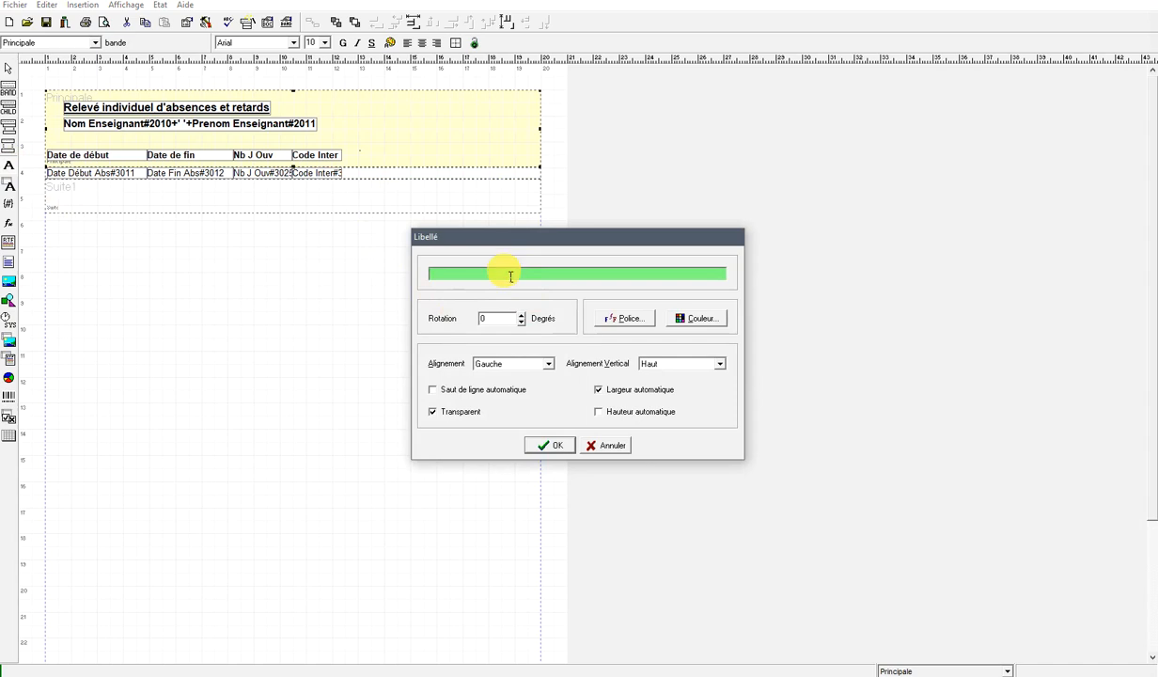
pyautogui.write('Libellé de fin')
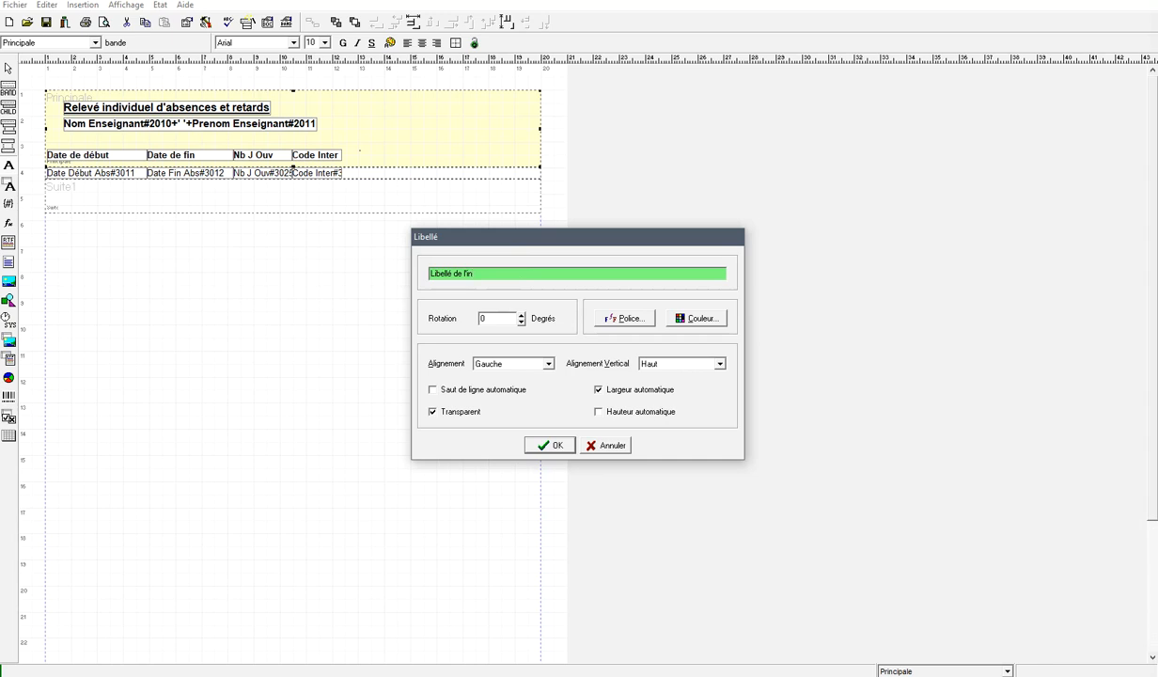
pyautogui.press('BackSpace')
pyautogui.press('BackSpace')
pyautogui.write('interruption')
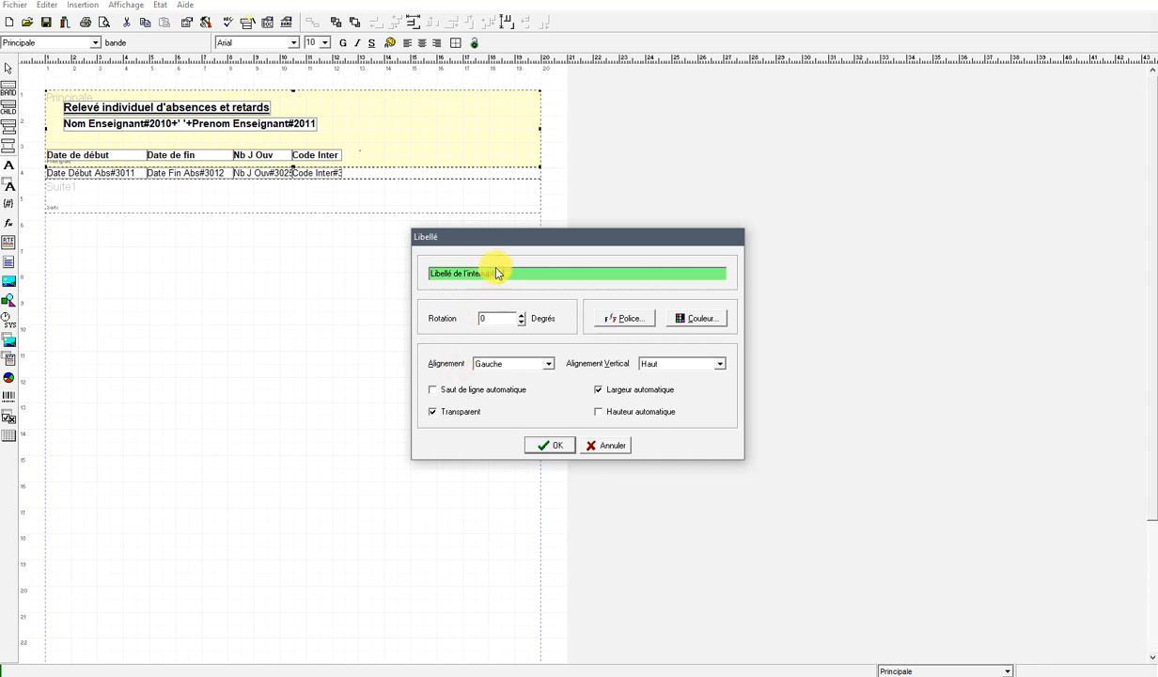
pyautogui.click(560, 446)
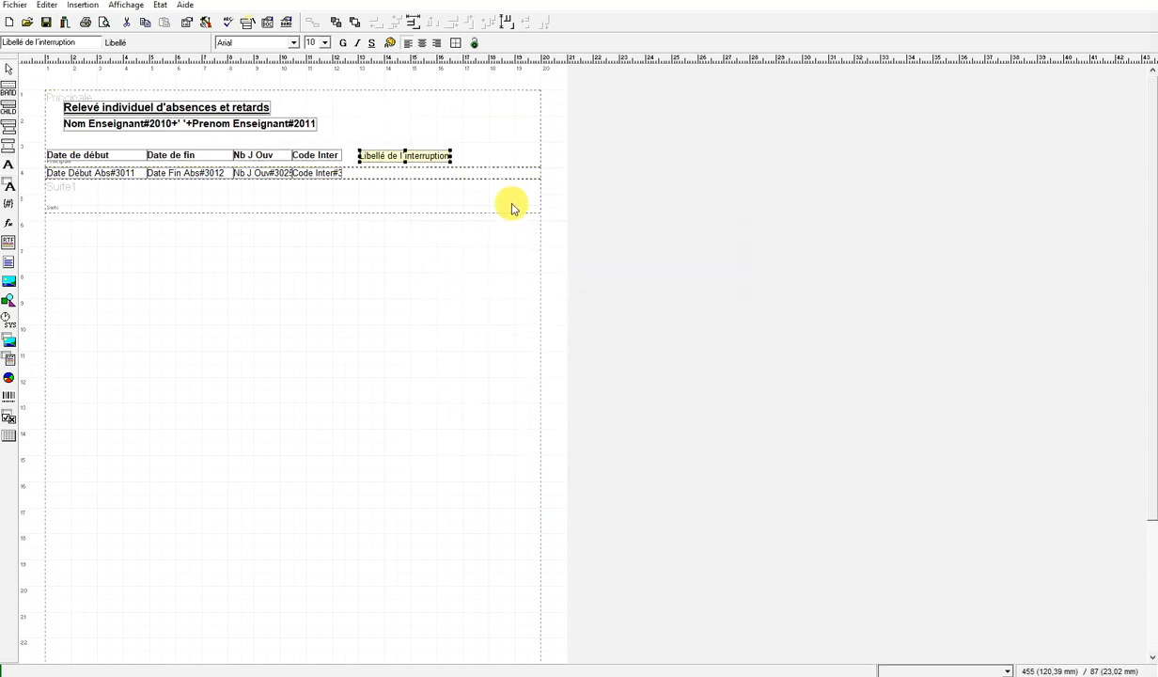
# - Align the "Libellé de l'interruption" label with the Code Inter header so both sit on the same line
pyautogui.click(319, 156)
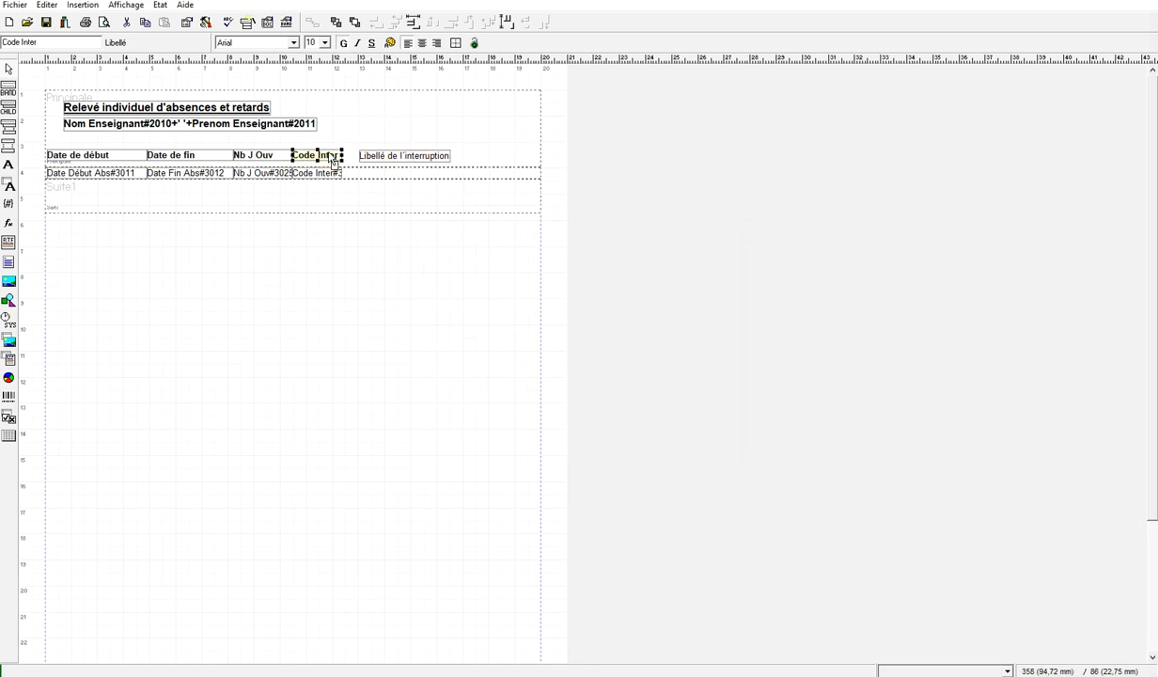
pyautogui.keyDown('shift'); pyautogui.click(380, 158); pyautogui.keyUp('shift')
pyautogui.click(391, 146)
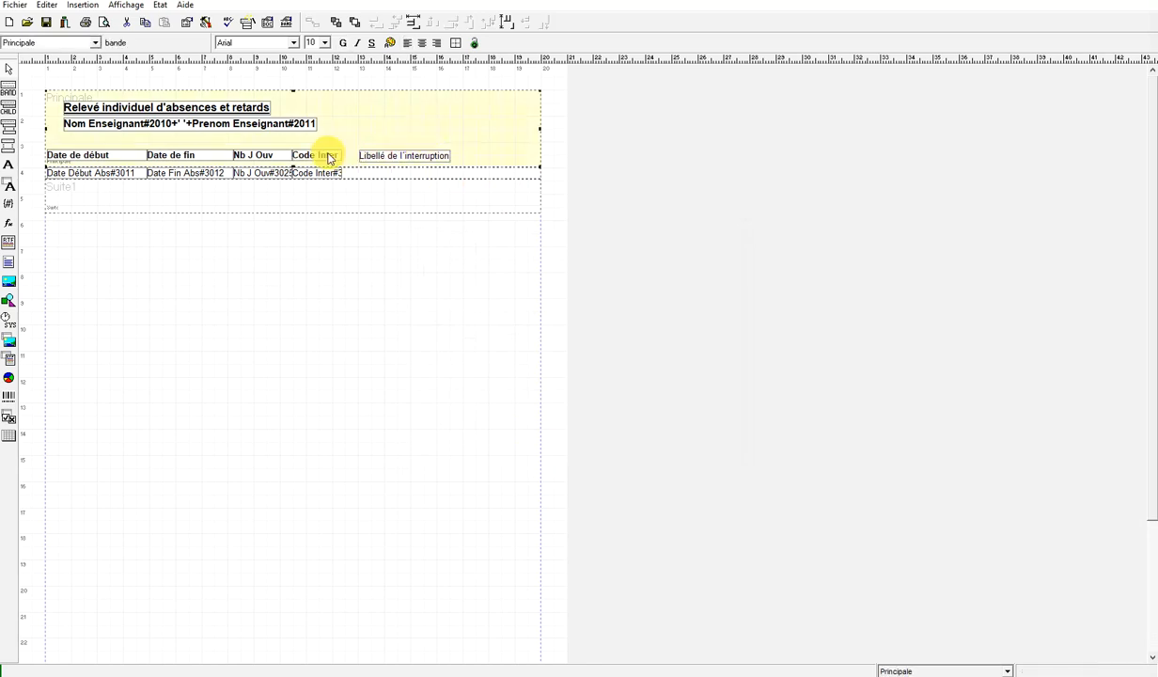
pyautogui.click(326, 153)
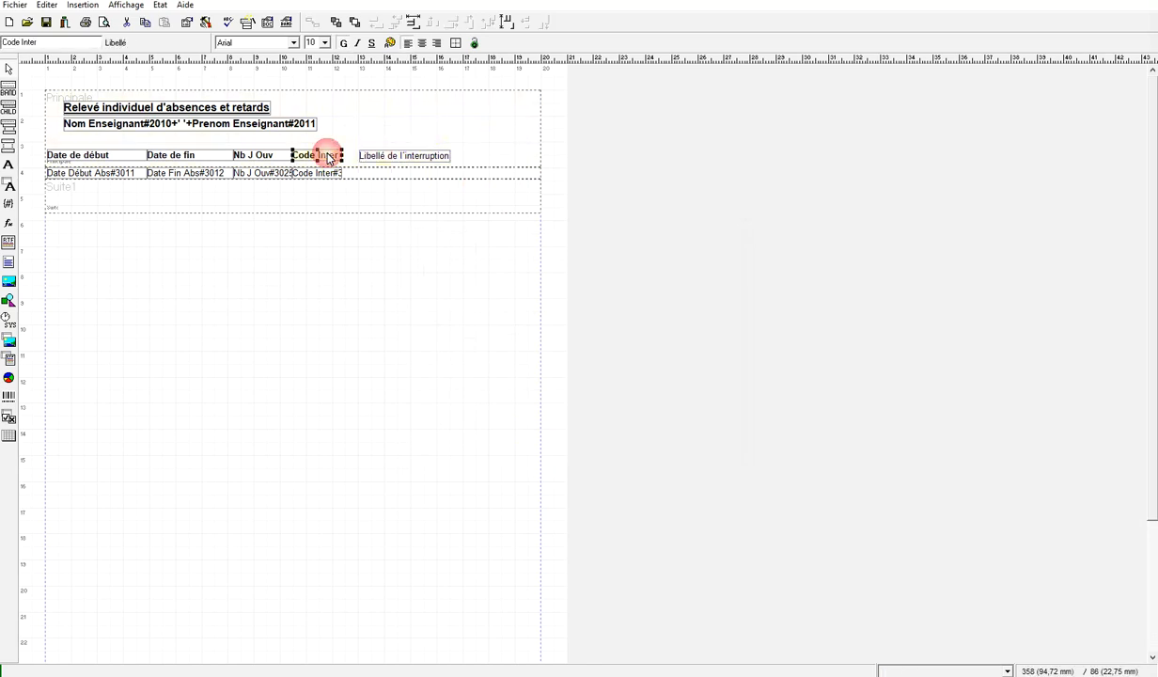
pyautogui.keyDown('shift'); pyautogui.click(383, 158); pyautogui.keyUp('shift')
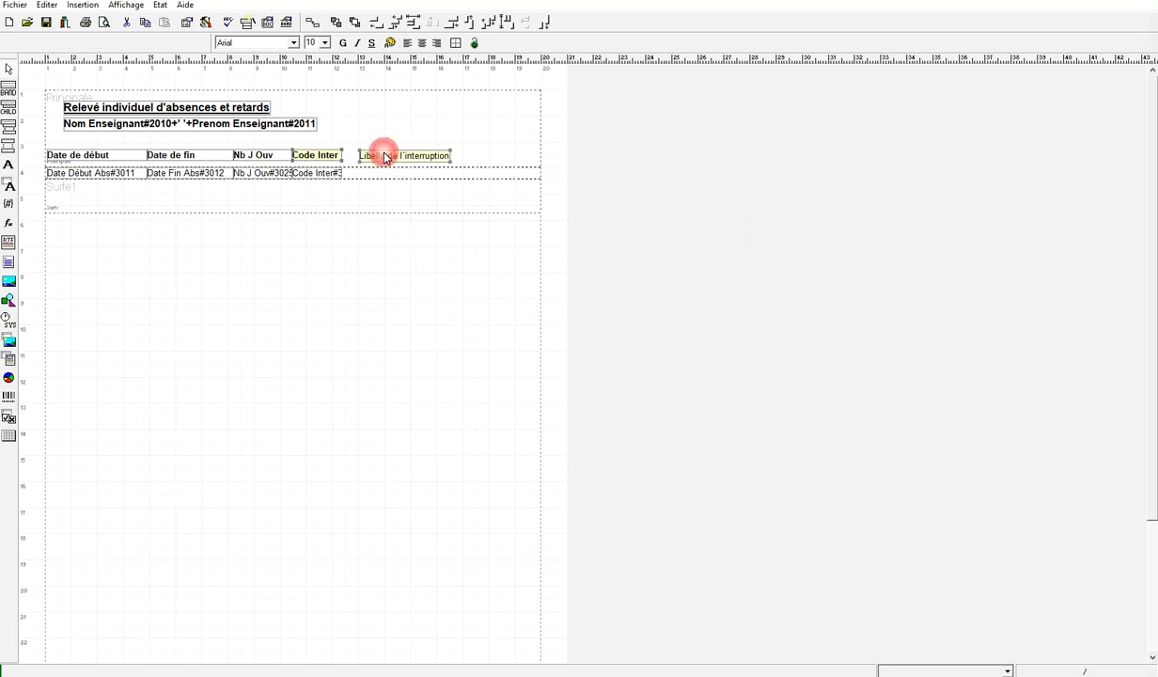
pyautogui.click(545, 22)
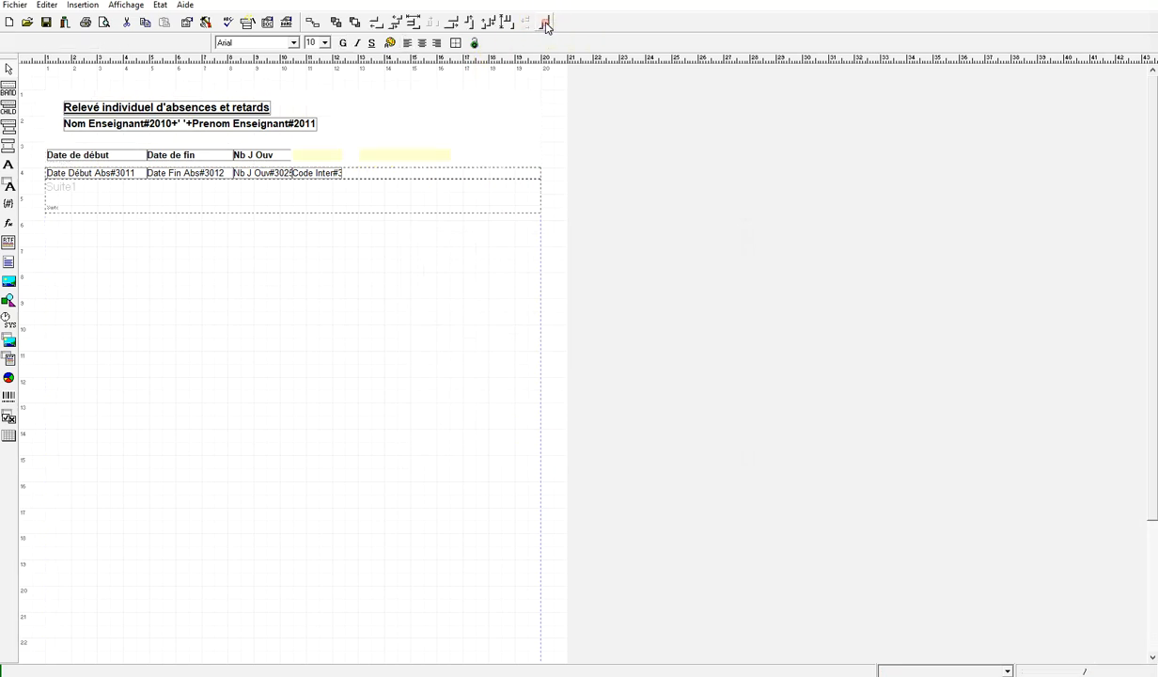
pyautogui.click(458, 160)
# - Shift the "Libellé de l'interruption" label to about 114.6 mm, right beside the Code Inter header, and preview the report
pyautogui.click(417, 156)
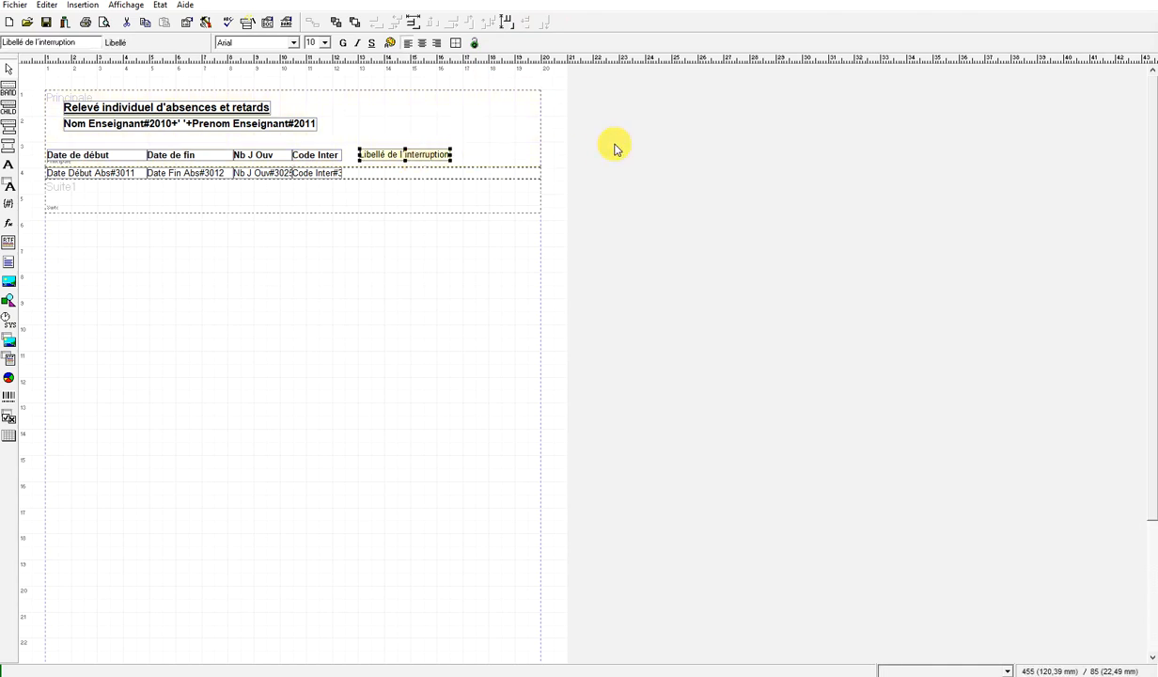
pyautogui.press('Left')
pyautogui.press('Left')
pyautogui.press('Left')
pyautogui.press('Left')
pyautogui.press('Left')
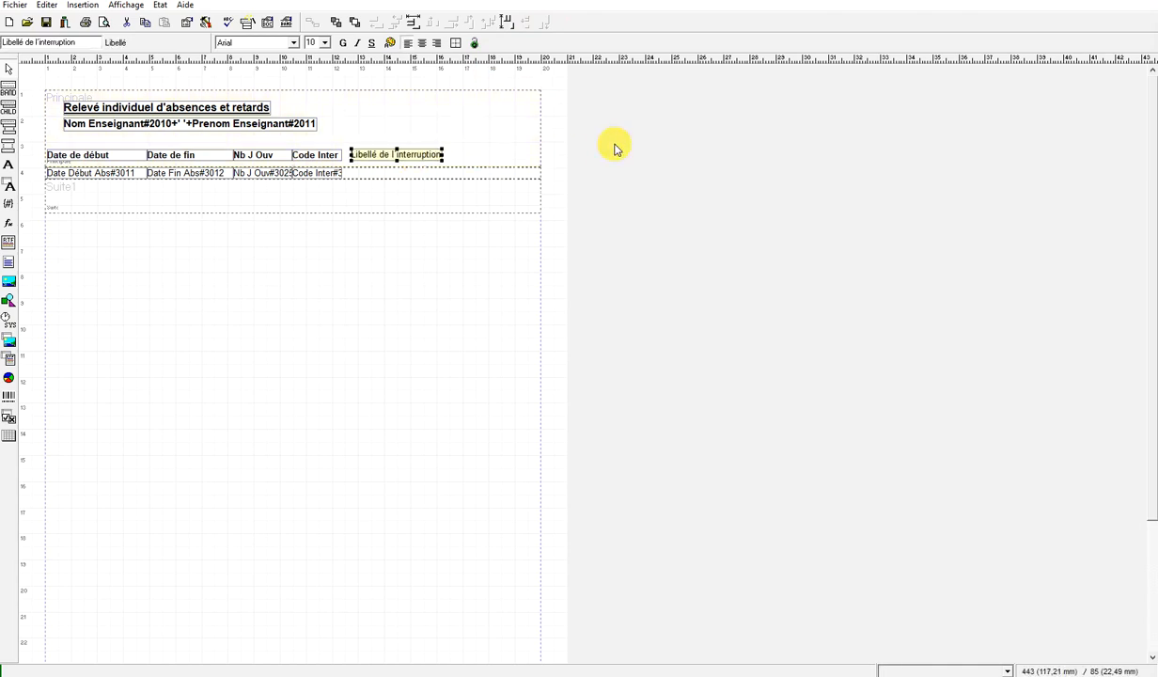
pyautogui.press('Left')
pyautogui.press('Left')
pyautogui.press('Left')
pyautogui.click(442, 175)
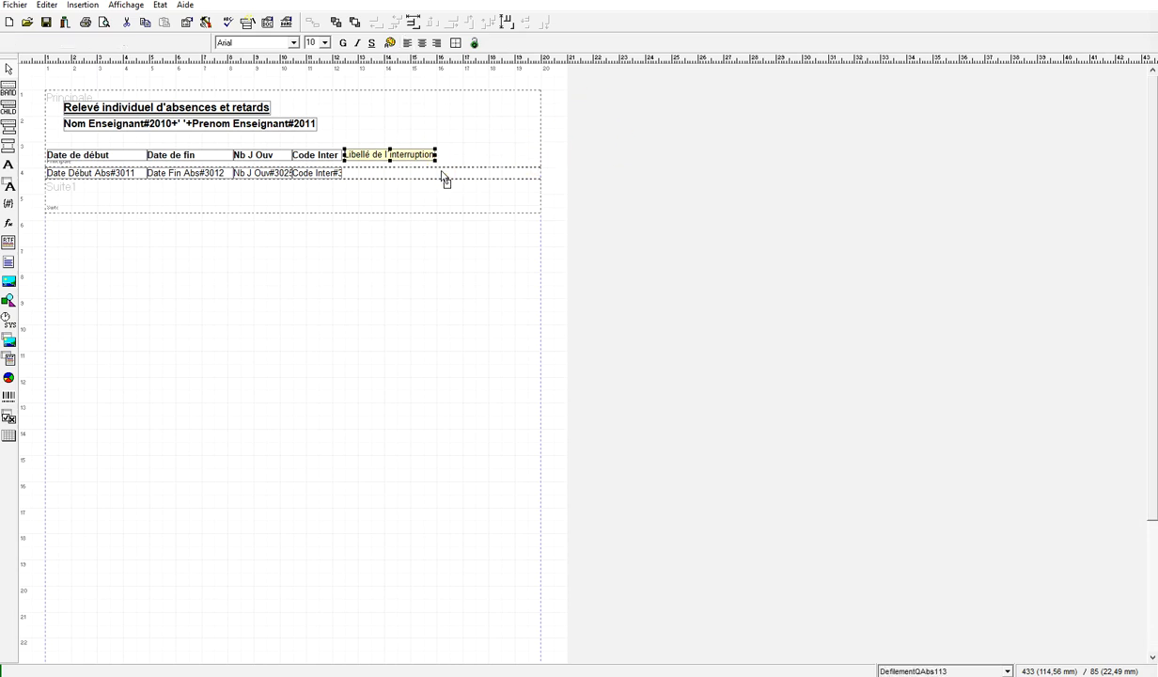
pyautogui.click(104, 22)
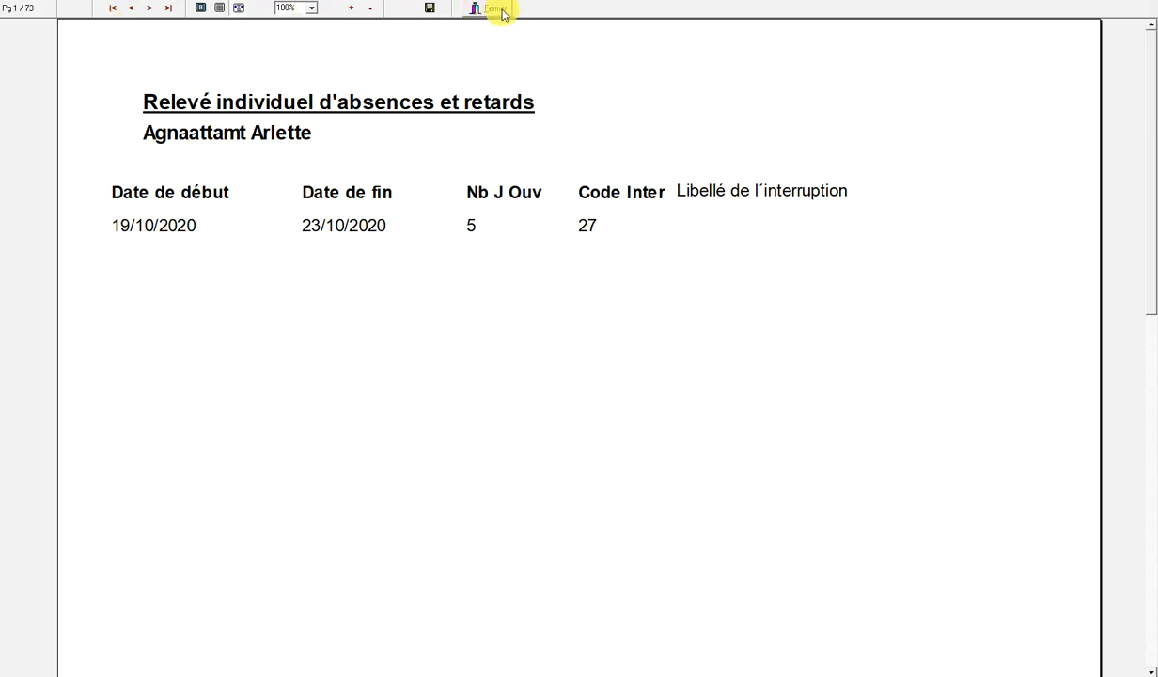
pyautogui.click(503, 13)
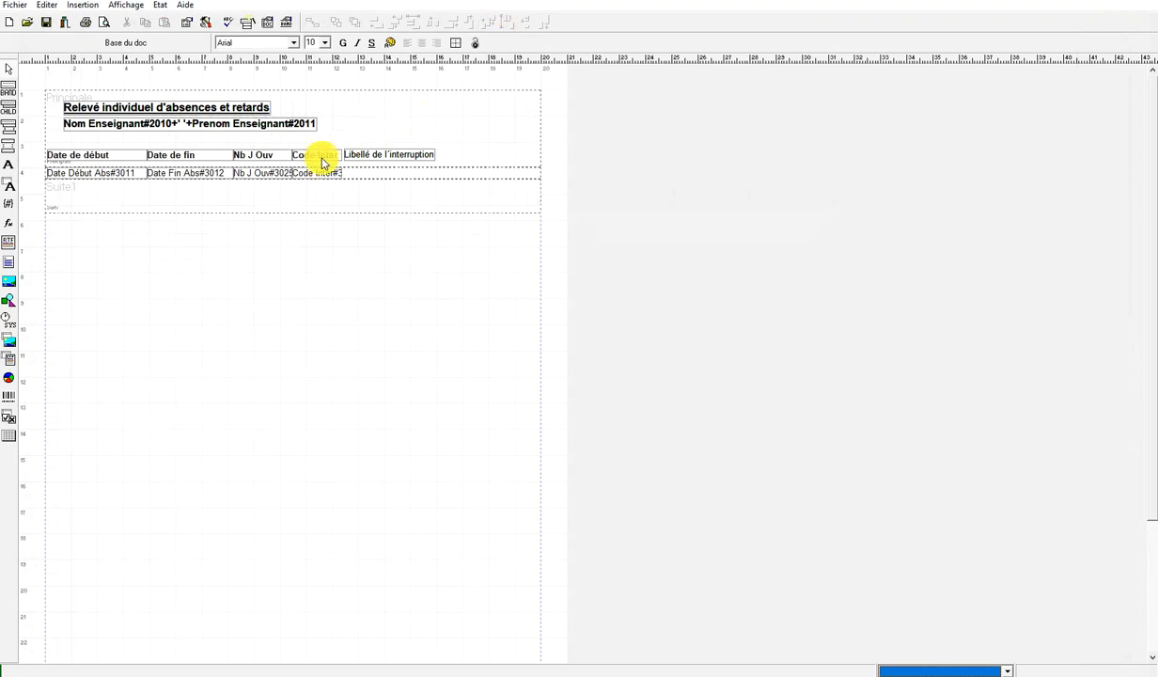
# - Make the "Libellé de l'interruption" header label bold, preview the report and return to the layout
pyautogui.click(320, 157)
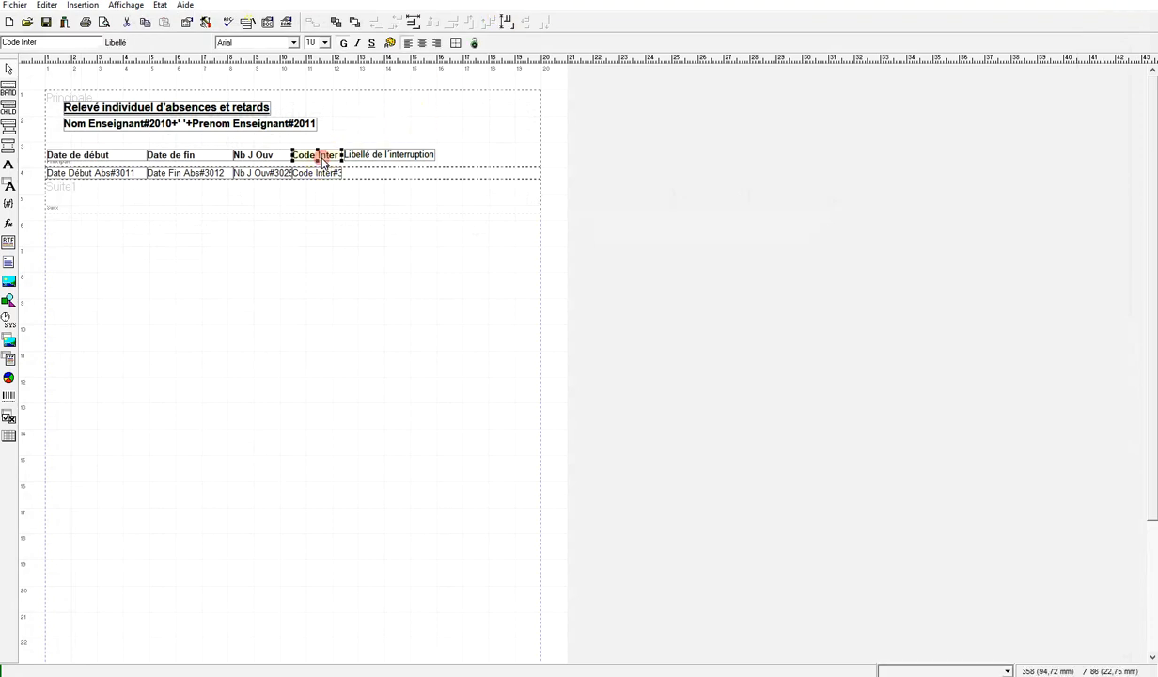
pyautogui.click(402, 158)
pyautogui.click(343, 43)
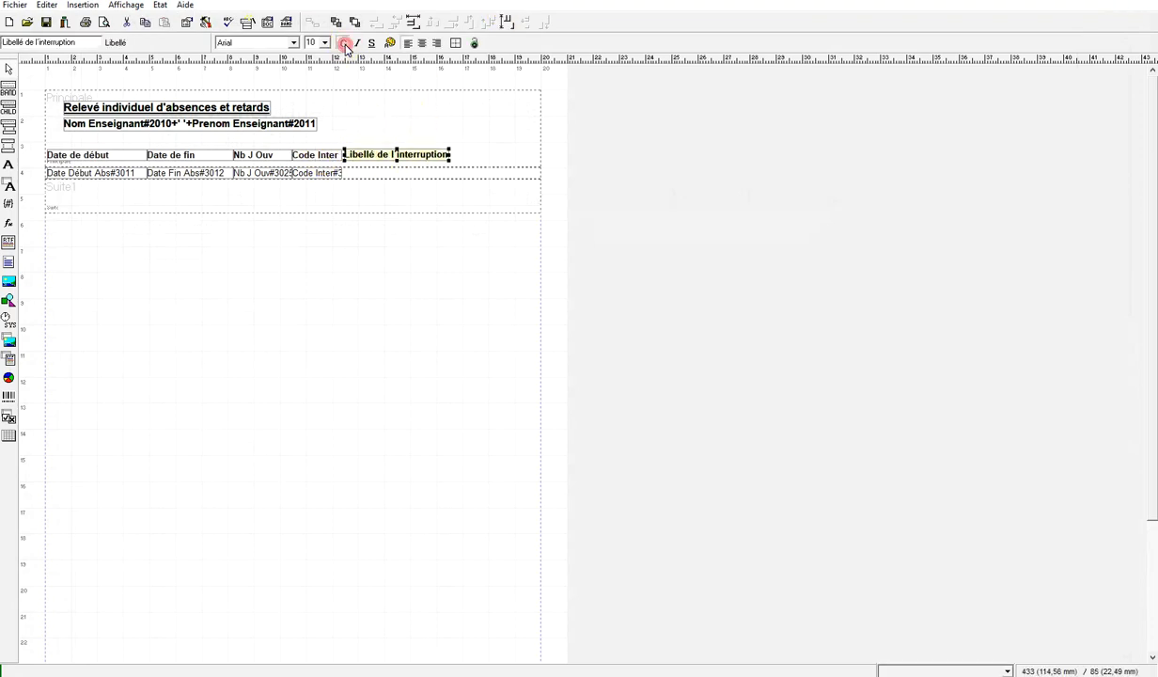
pyautogui.click(104, 22)
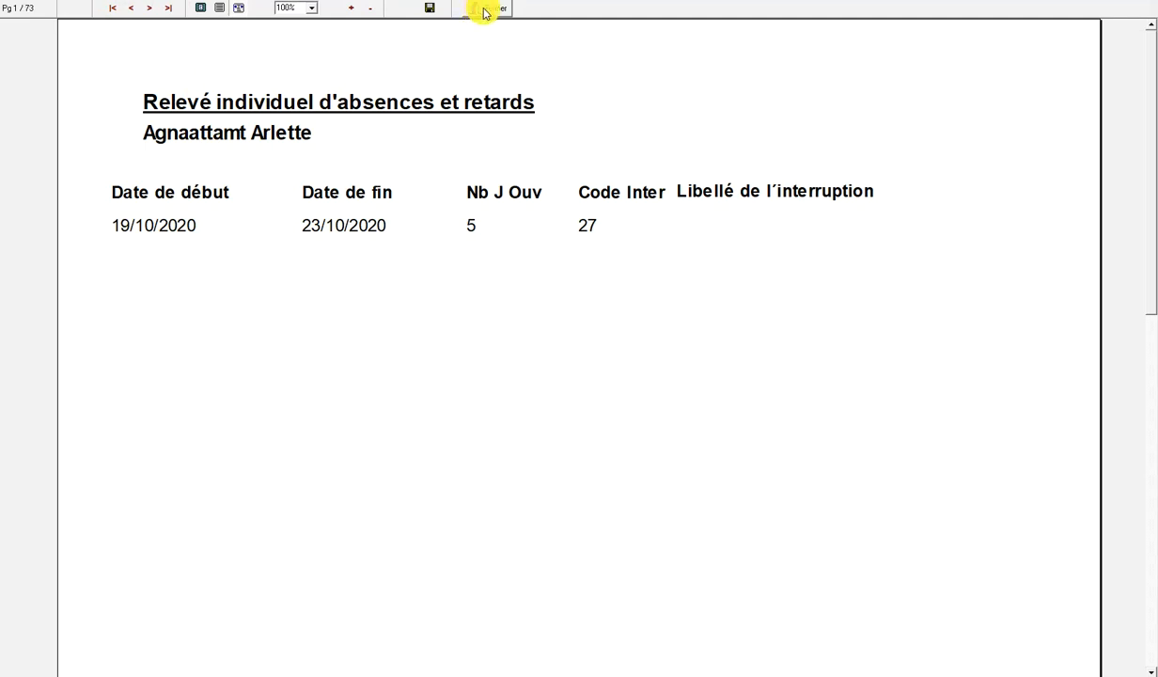
pyautogui.click(484, 9)
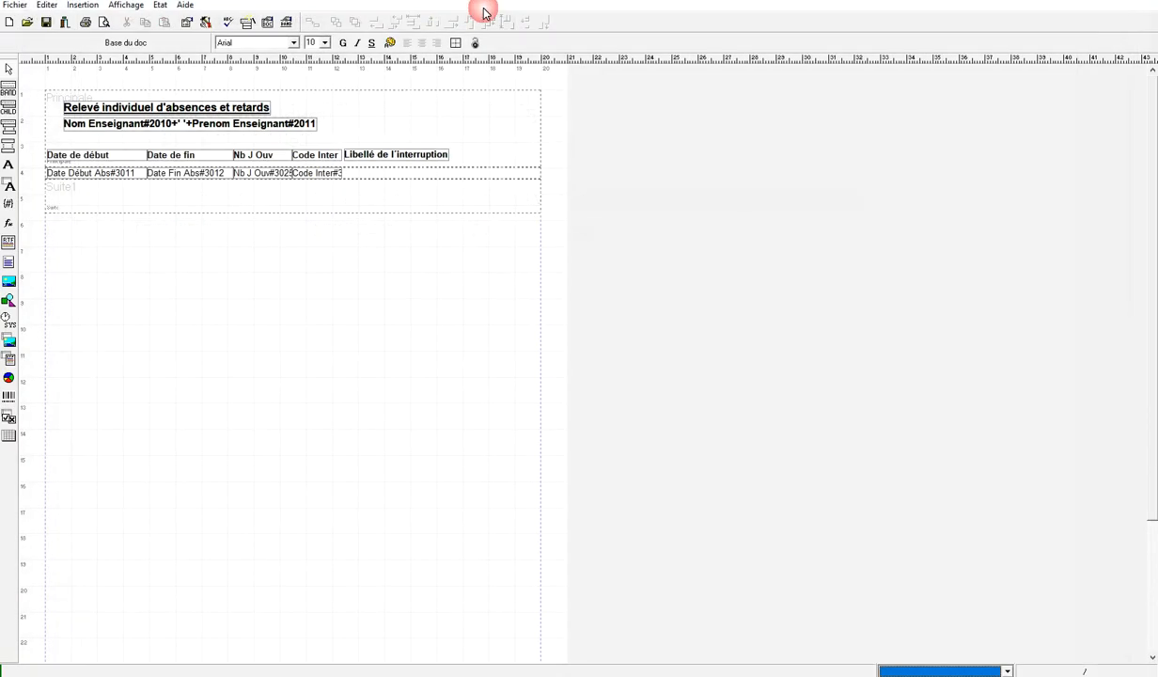
# - Place the Code DI absence field from the 13:Absences theme in the scrolling band, under the "Libellé de l'interruption" header
pyautogui.click(380, 177)
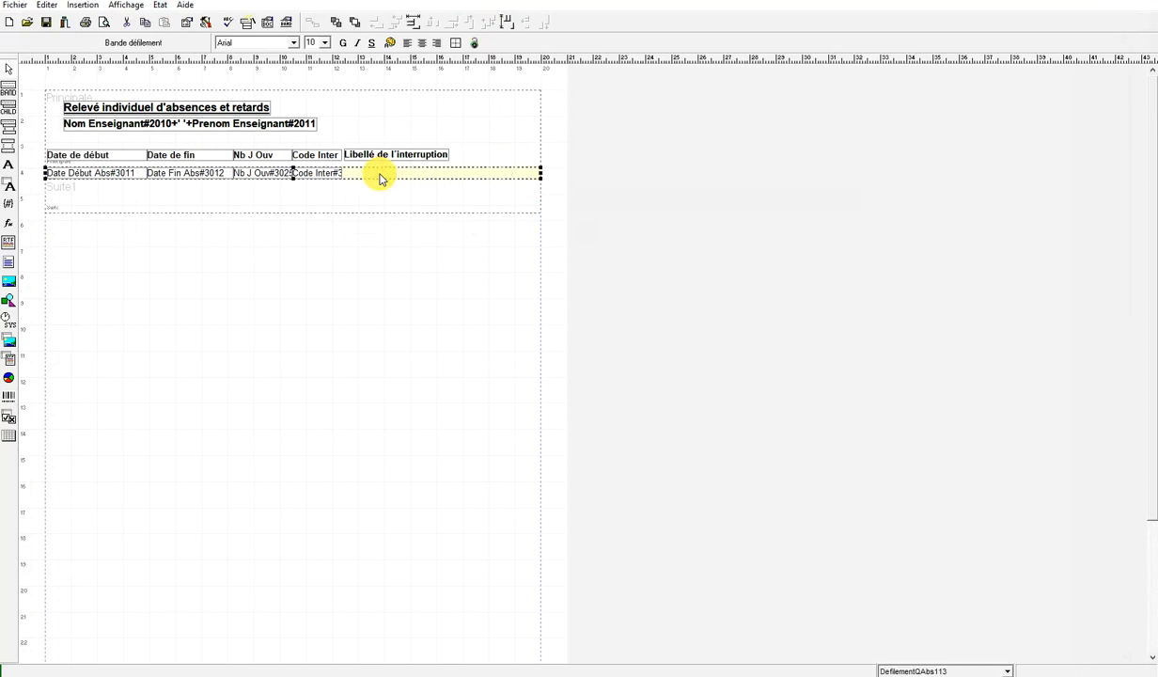
pyautogui.click(9, 207)
pyautogui.moveTo(917, 143); pyautogui.dragTo(891, 115)
pyautogui.click(618, 250)
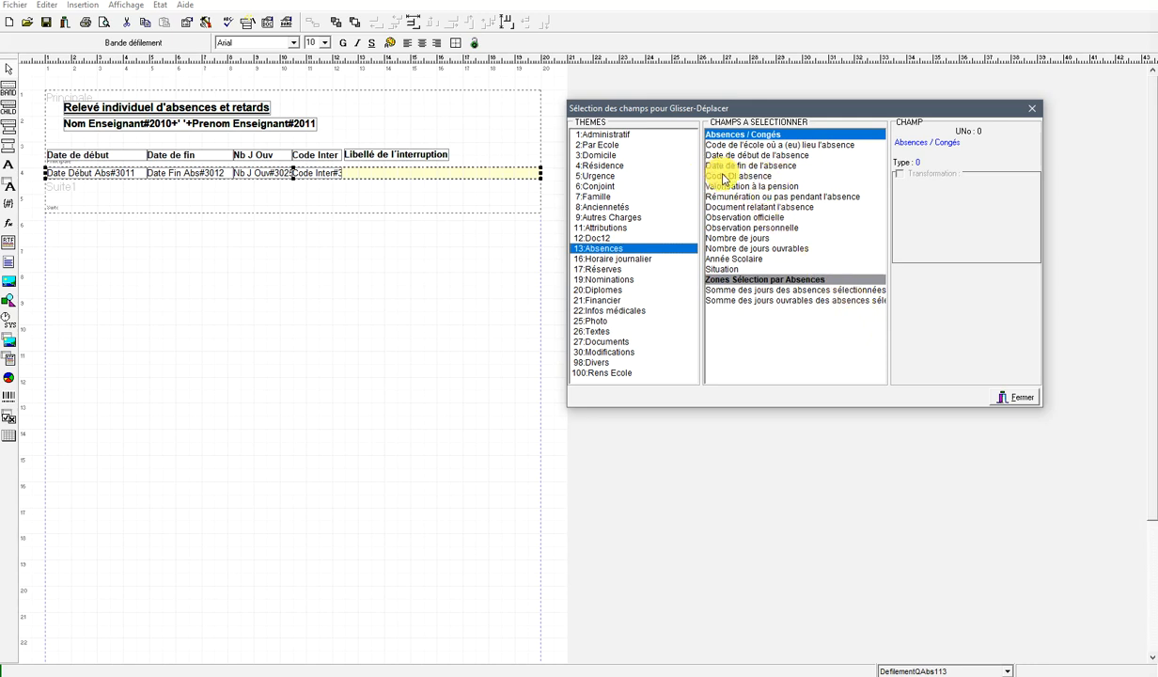
pyautogui.moveTo(734, 179); pyautogui.dragTo(362, 175)
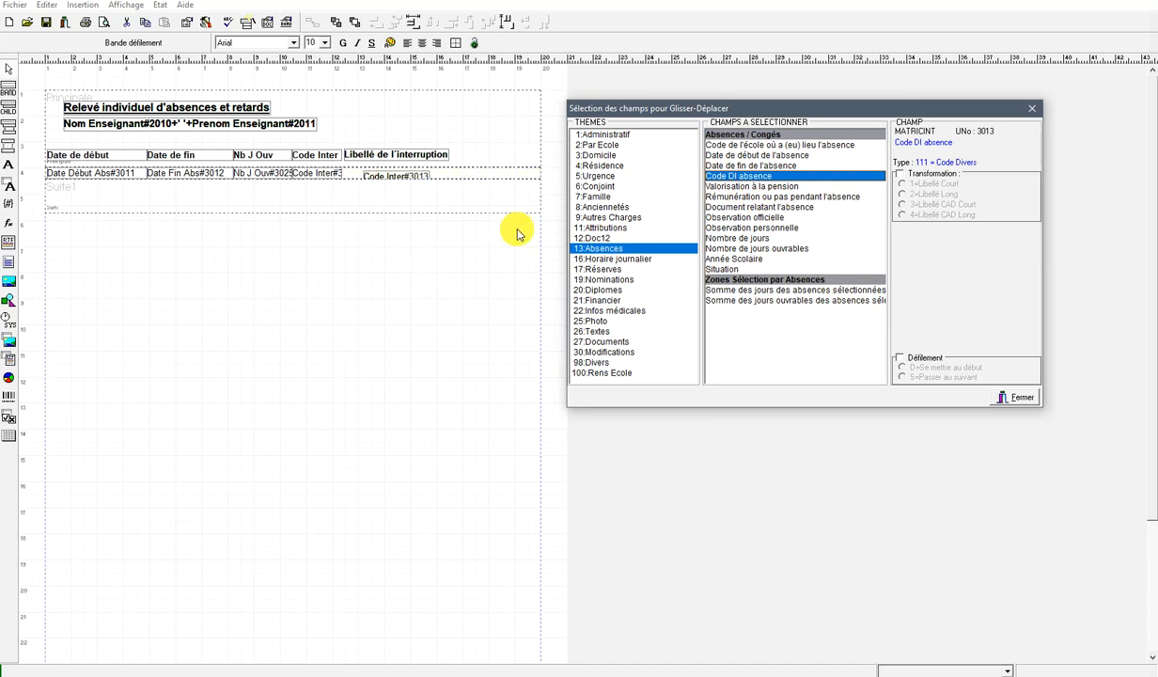
pyautogui.press('Up')
pyautogui.press('Up')
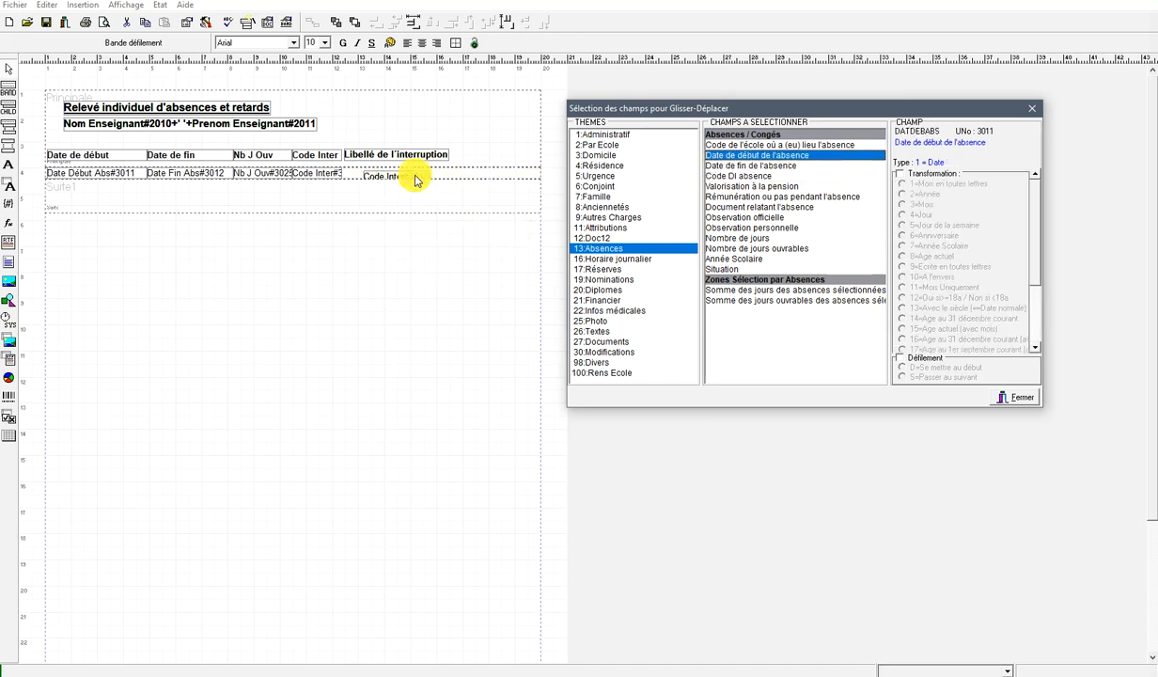
# - Nudge the added Code Inter field in line with the other detail fields, at about 115.1 mm, preview the report and return to the layout
pyautogui.click(417, 178)
pyautogui.press('Up')
pyautogui.press('Up')
pyautogui.press('Up')
pyautogui.press('Up')
pyautogui.press('Up')
pyautogui.press('Left')
pyautogui.press('Left')
pyautogui.press('Left')
pyautogui.press('Left')
pyautogui.press('Left')
pyautogui.press('Left')
pyautogui.press('Left')
pyautogui.press('Left')
pyautogui.press('Left')
pyautogui.press('Left')
pyautogui.press('Left')
pyautogui.press('Left')
pyautogui.press('Left')
pyautogui.press('Left')
pyautogui.press('Left')
pyautogui.press('Left')
pyautogui.press('Left')
pyautogui.press('Left')
pyautogui.press('Left')
pyautogui.press('Left')
pyautogui.press('Left')
pyautogui.press('Left')
pyautogui.press('Left')
pyautogui.press('Left')
pyautogui.press('Left')
pyautogui.press('Left')
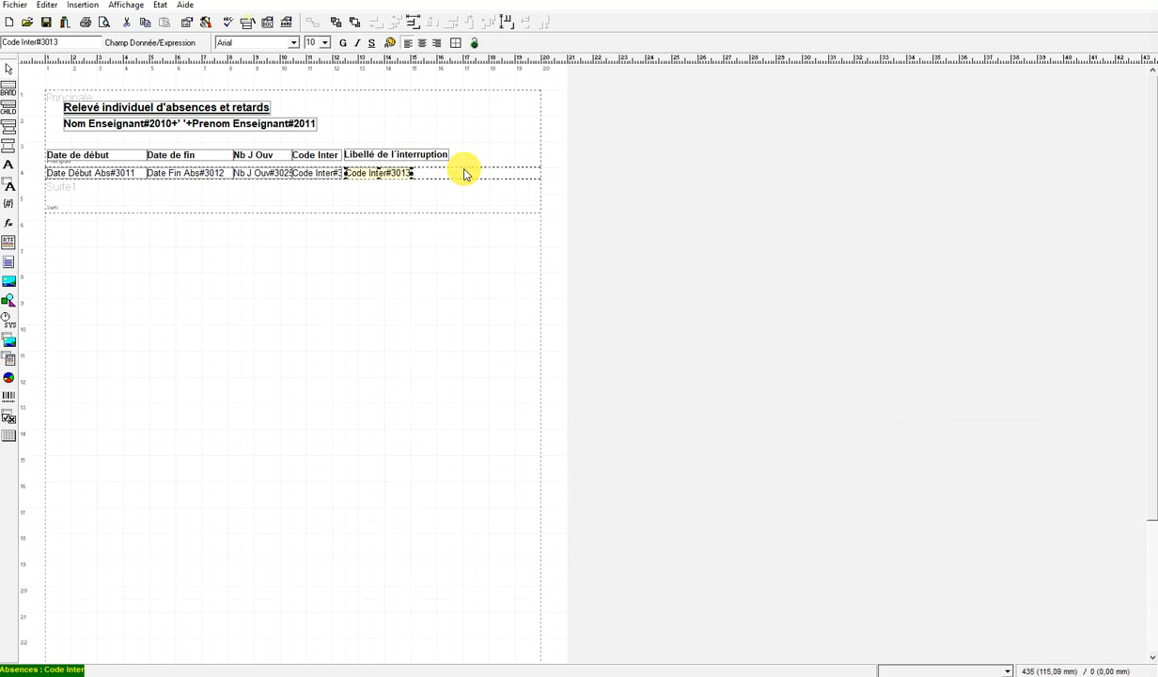
pyautogui.click(104, 22)
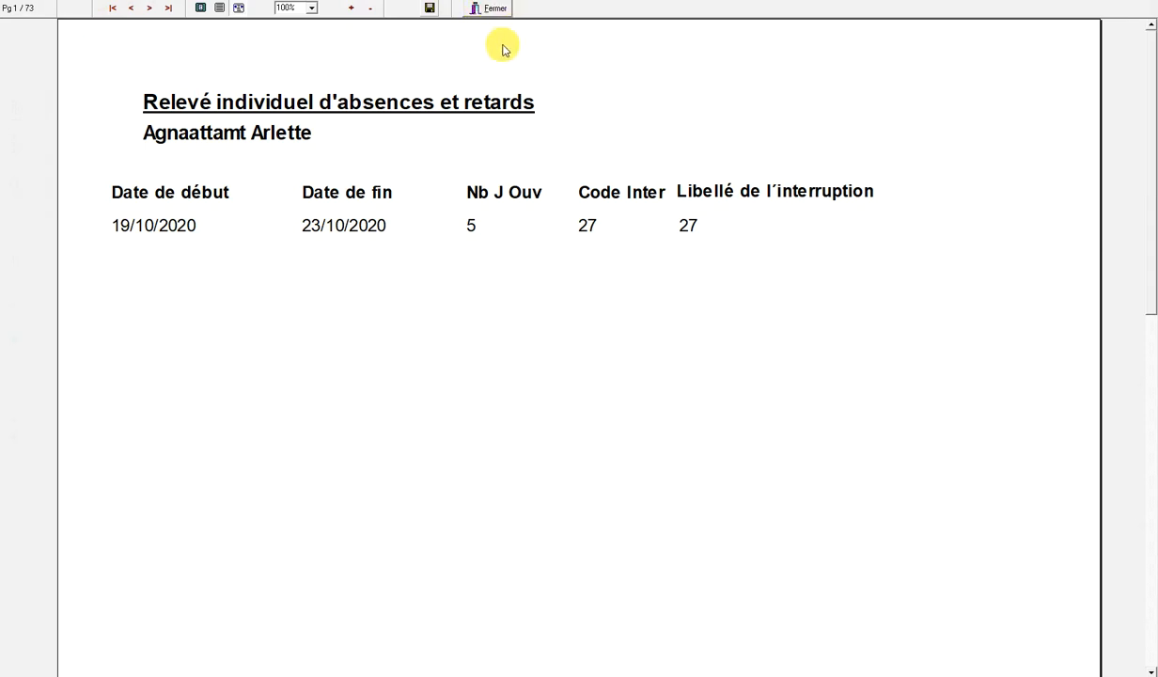
pyautogui.click(492, 9)
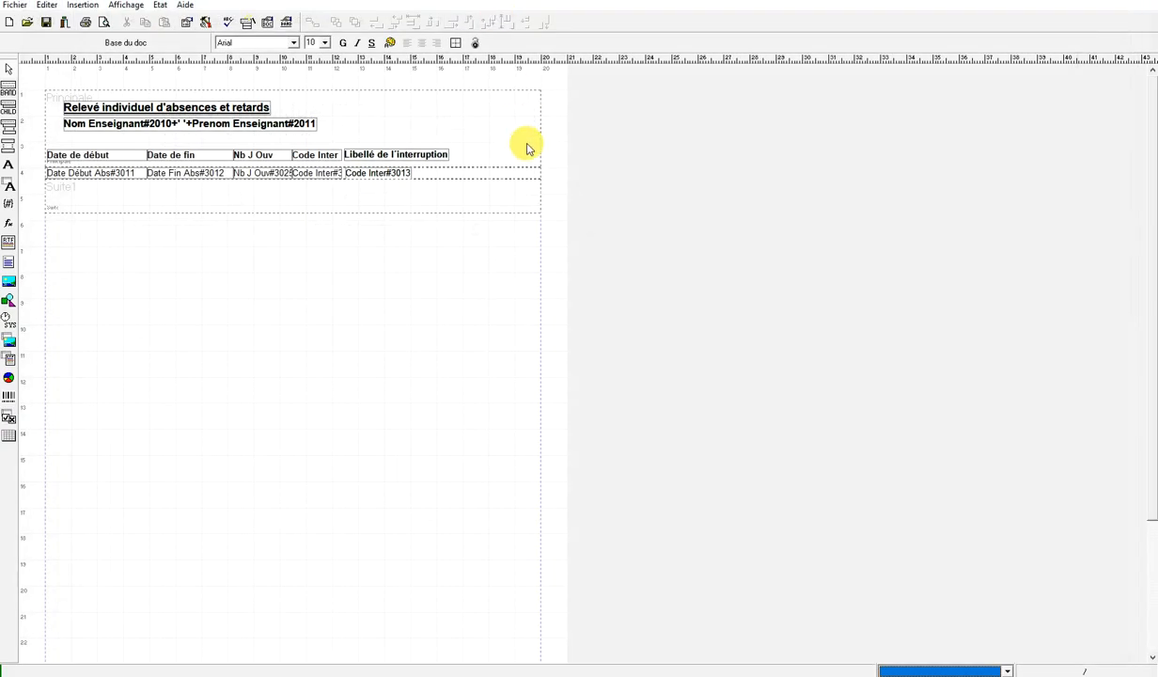
# - Apply the 1=Libellé Court transformation to the Code Inter field under the "Libellé de l'interruption" header
pyautogui.click(396, 176)
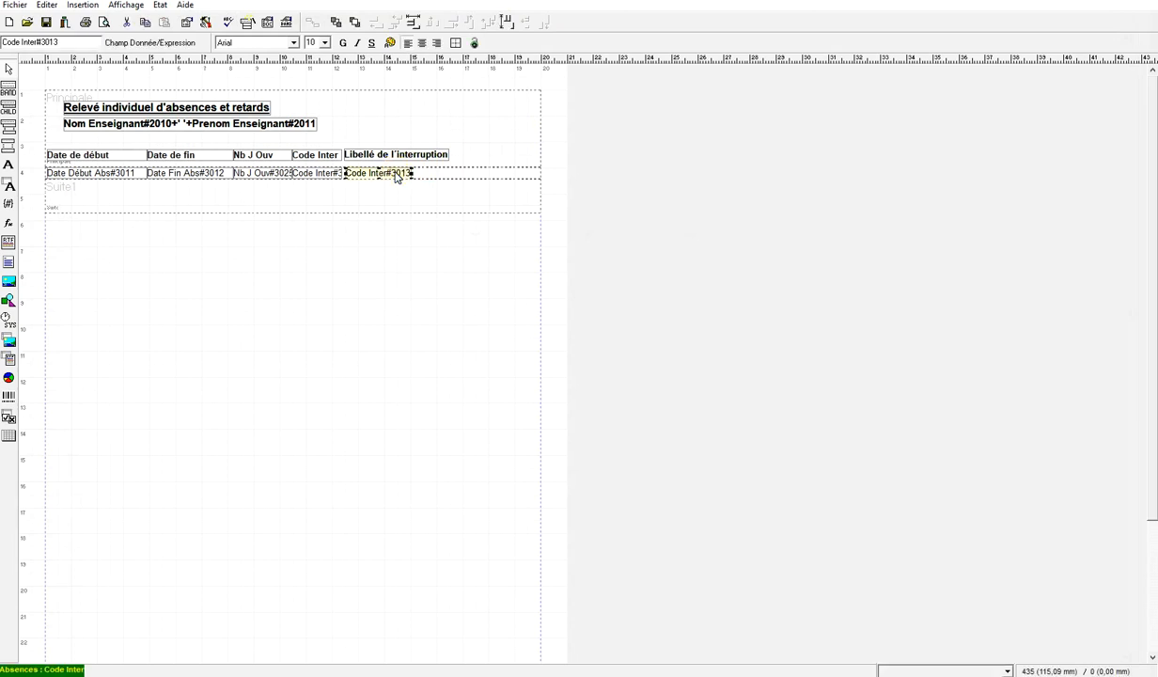
pyautogui.click(395, 176)
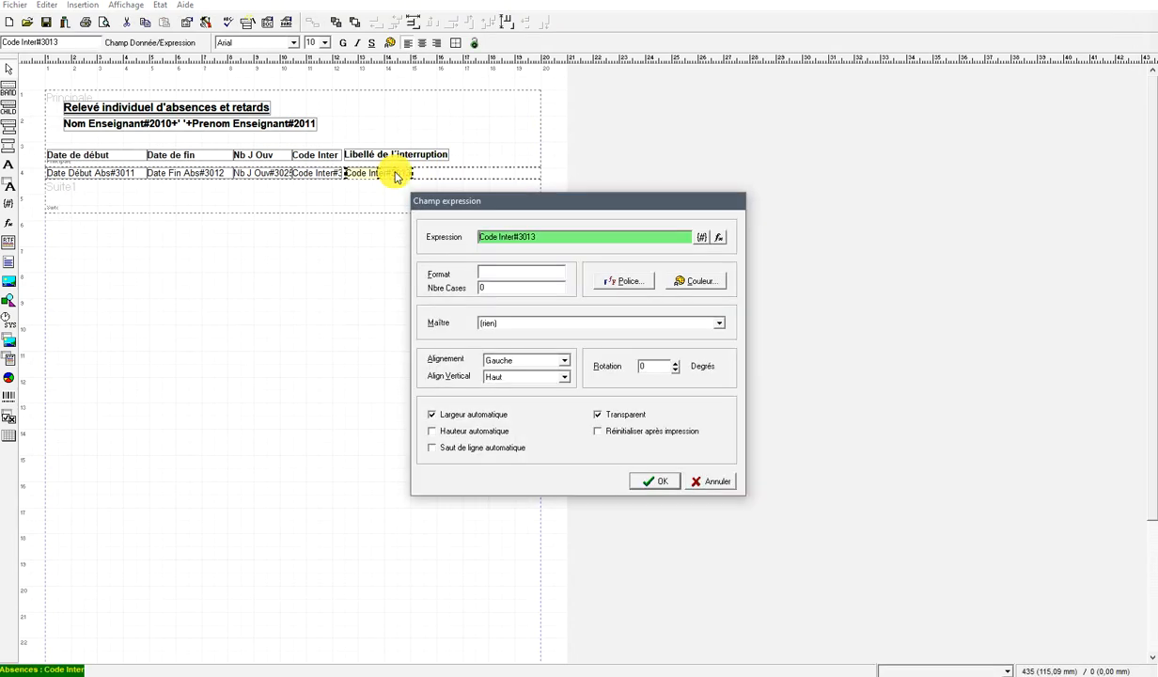
pyautogui.click(705, 239)
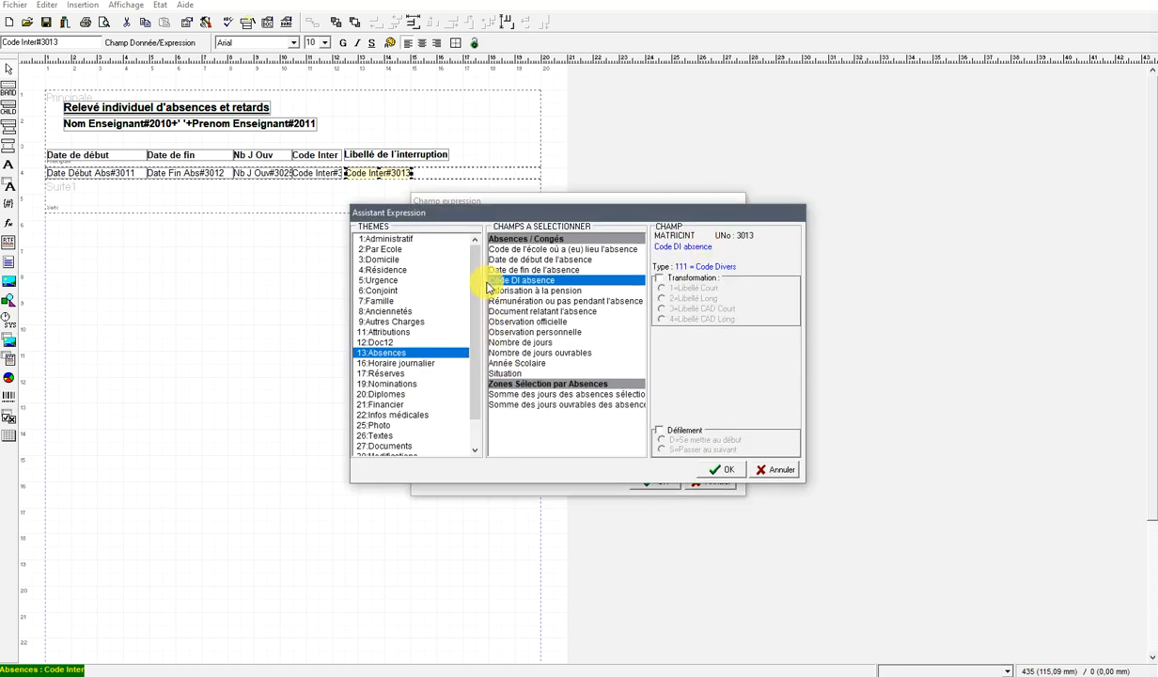
pyautogui.click(660, 280)
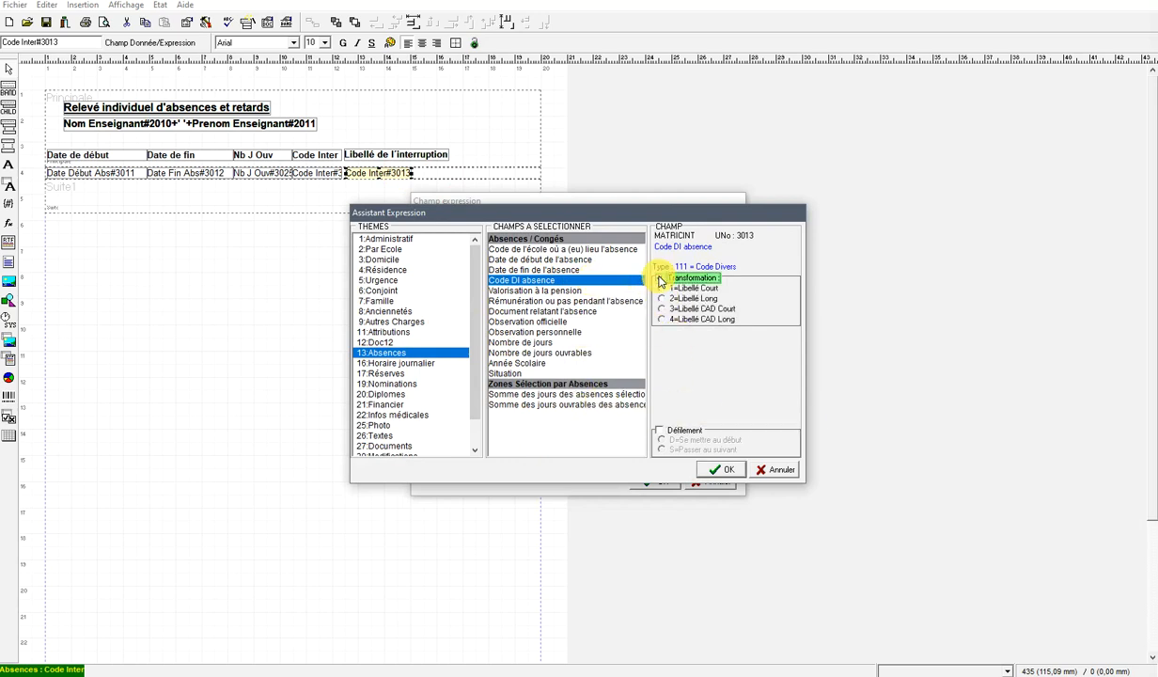
pyautogui.click(662, 291)
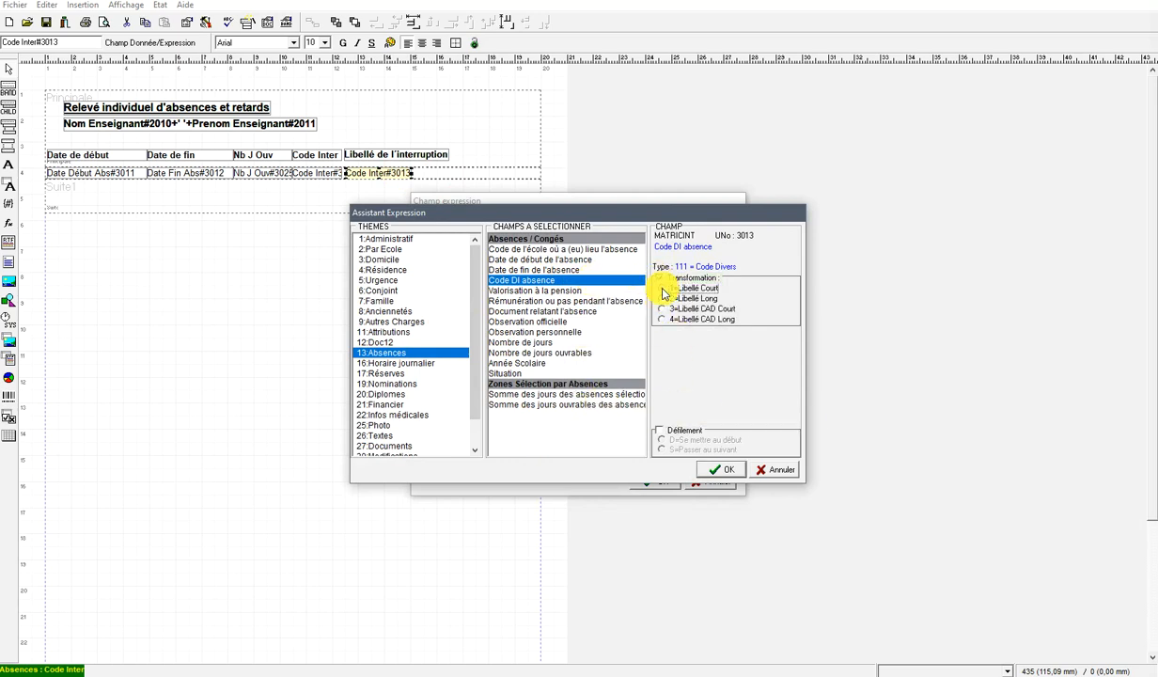
pyautogui.click(725, 469)
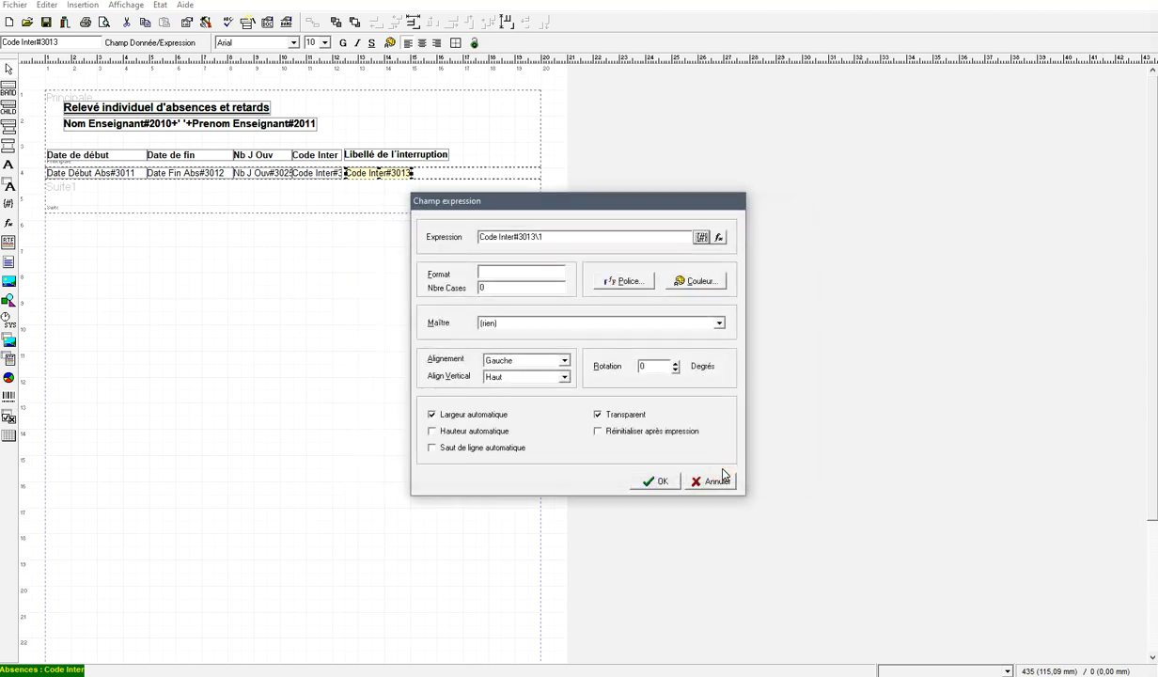
pyautogui.click(646, 482)
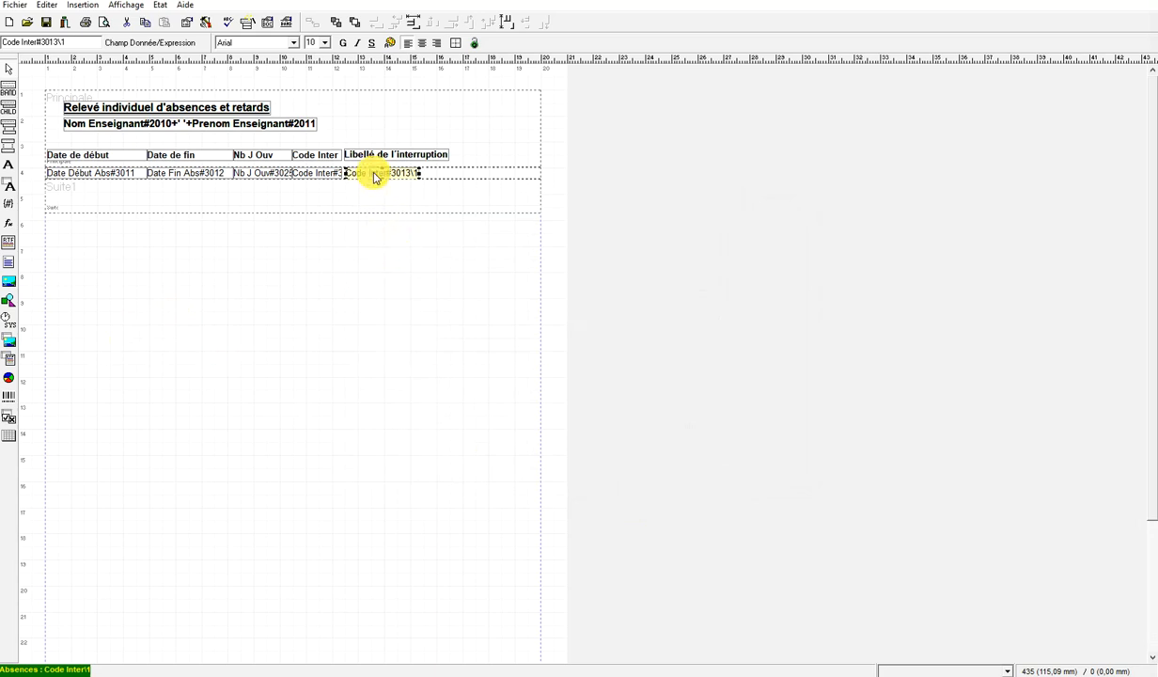
# - Compare the expressions of the two Code Inter fields, preview the report and return to the layout
pyautogui.doubleClick(374, 175)
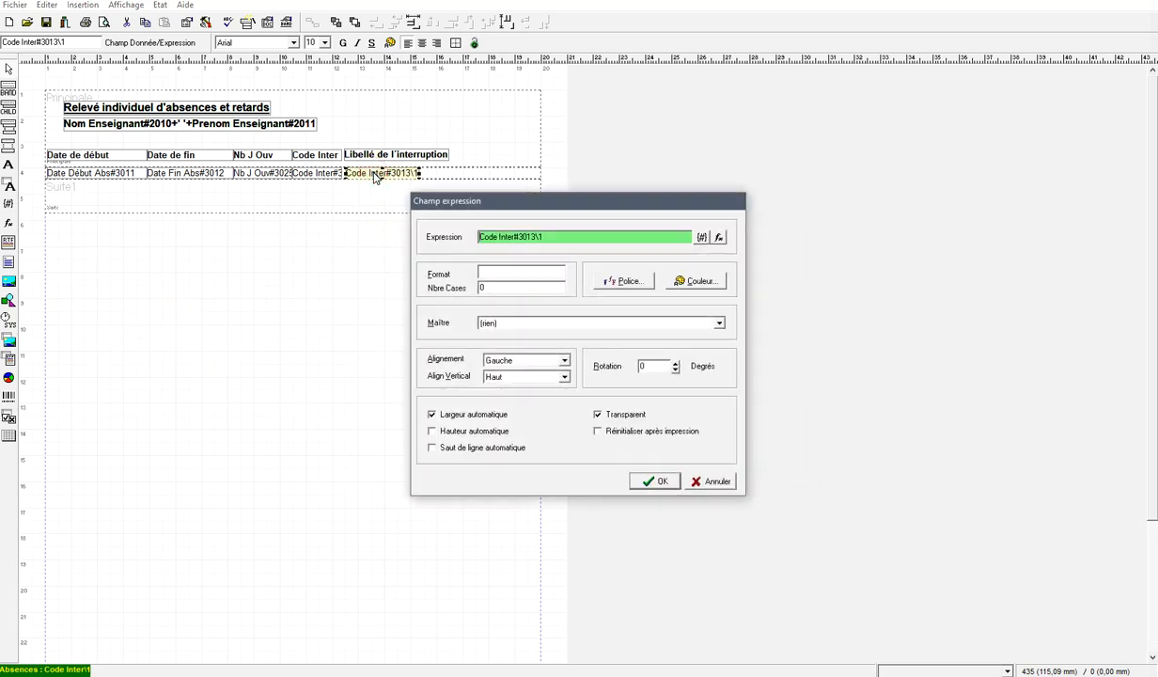
pyautogui.moveTo(567, 243); pyautogui.dragTo(532, 237)
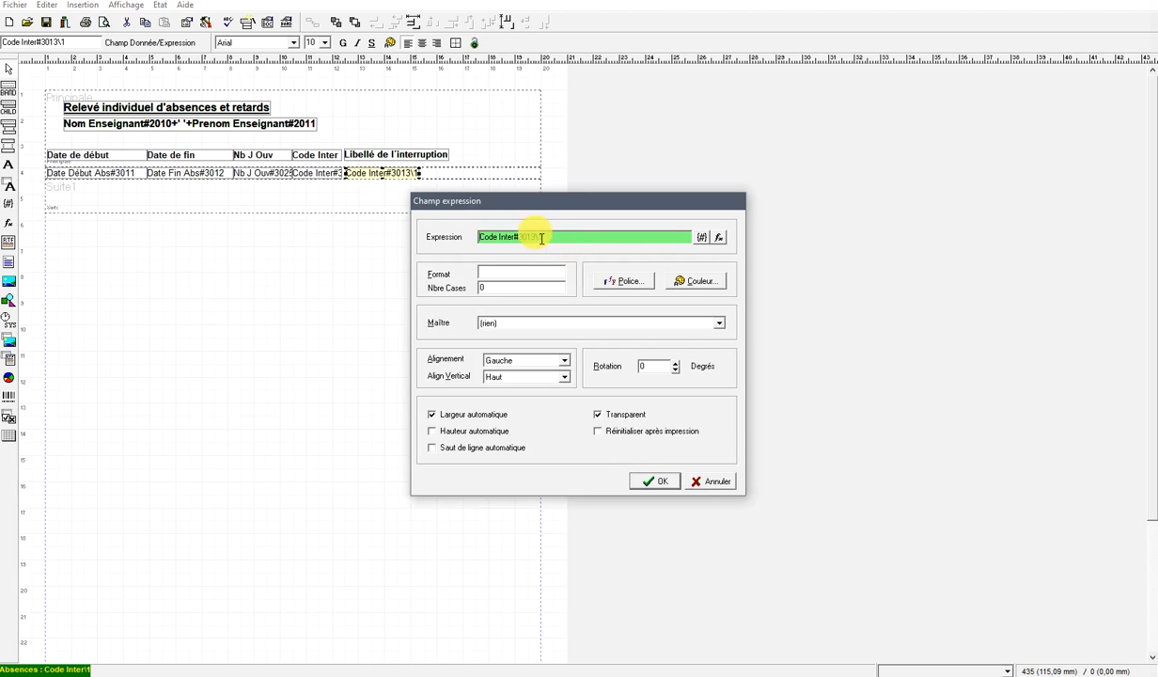
pyautogui.click(719, 483)
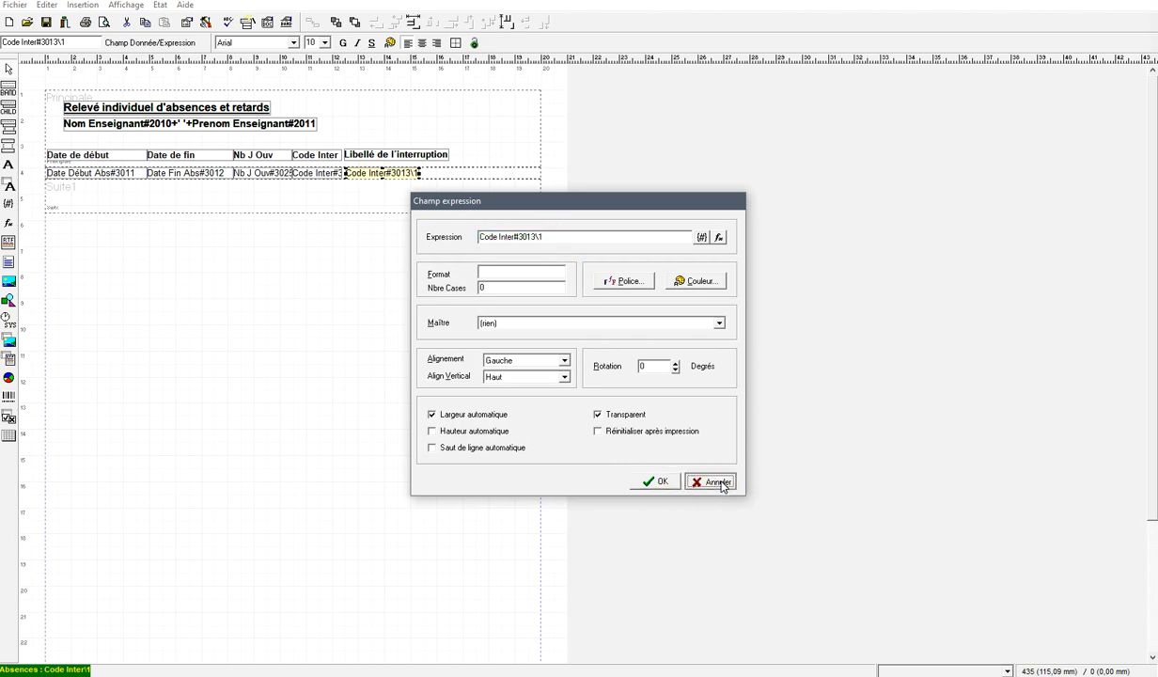
pyautogui.click(316, 176)
pyautogui.doubleClick(316, 176)
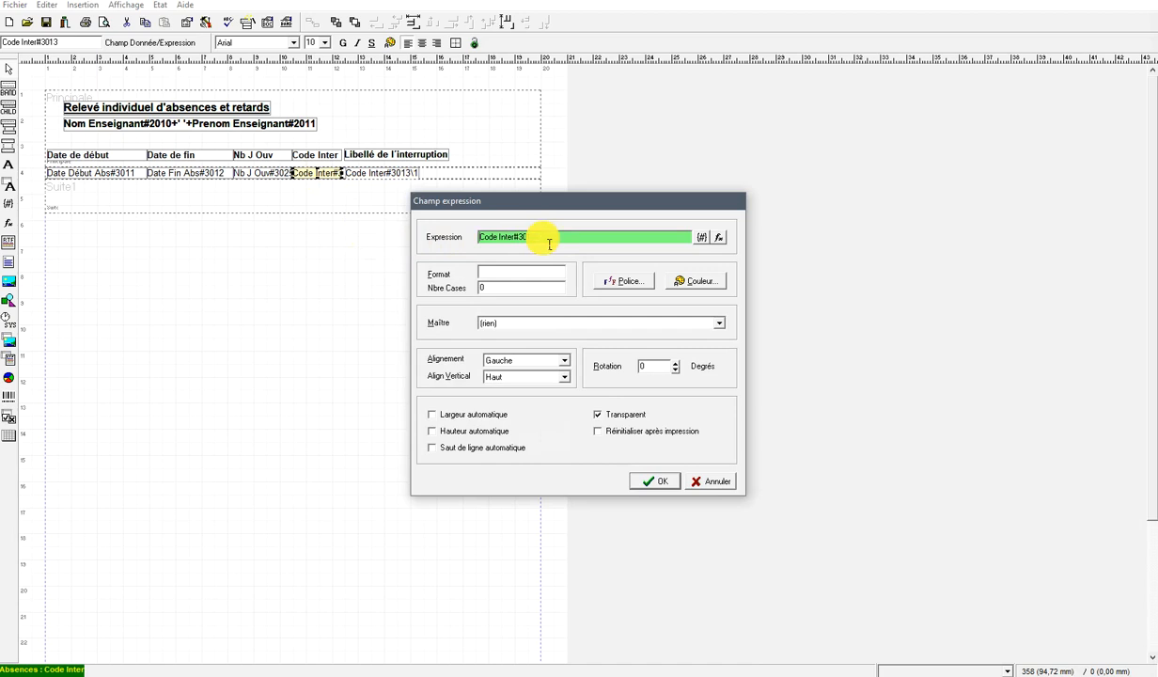
pyautogui.click(649, 480)
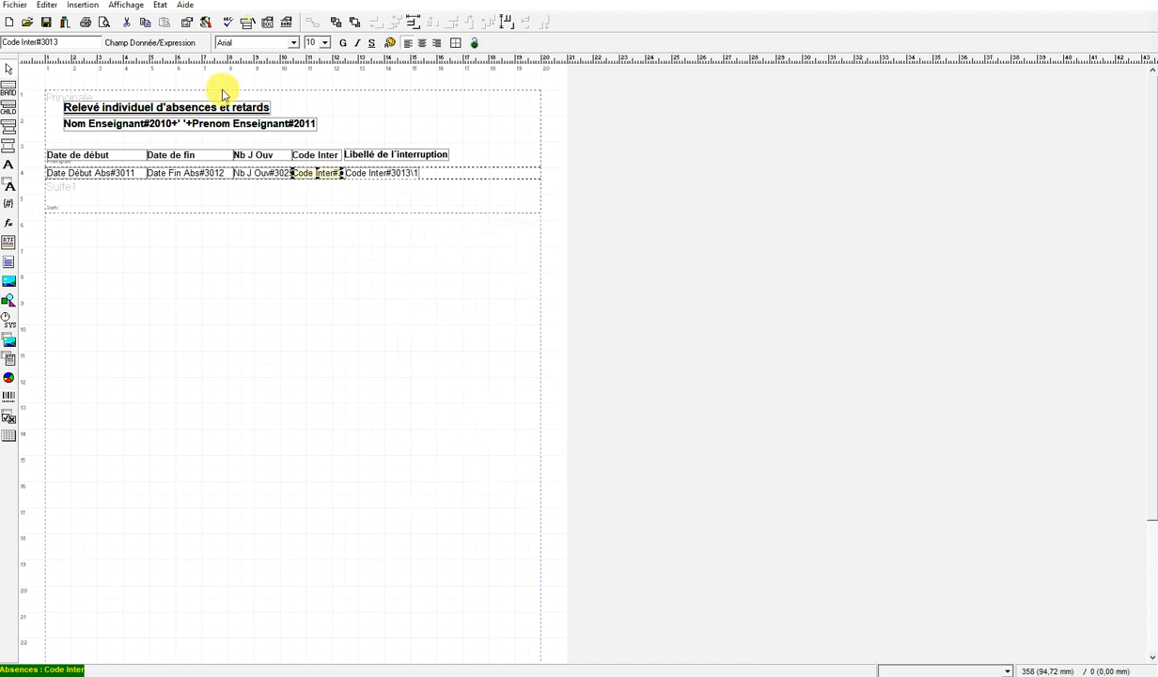
pyautogui.click(105, 24)
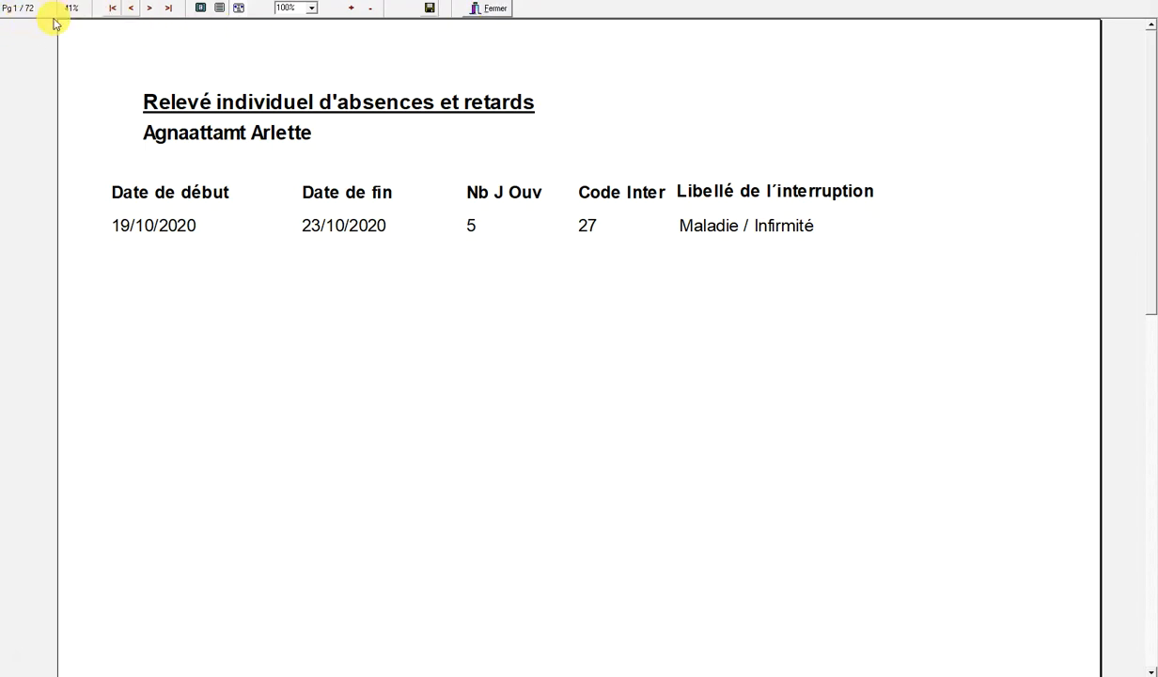
pyautogui.click(496, 9)
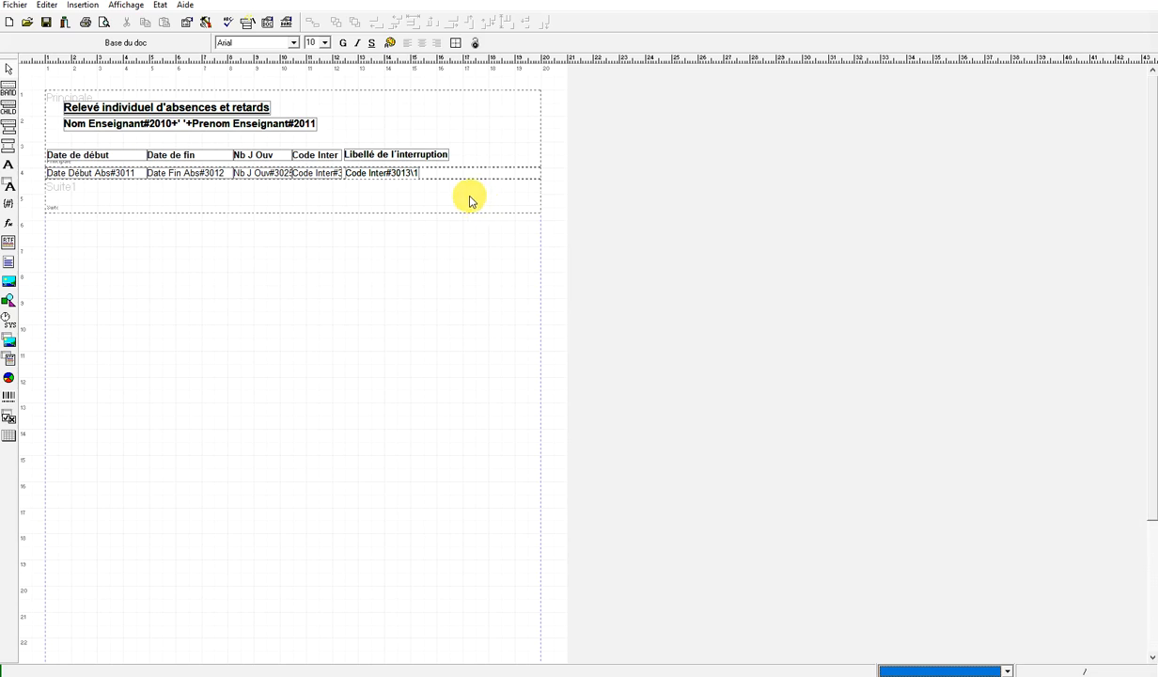
# - Shrink the Suite1 band below the detail row and set its height to 1 mm
pyautogui.click(152, 199)
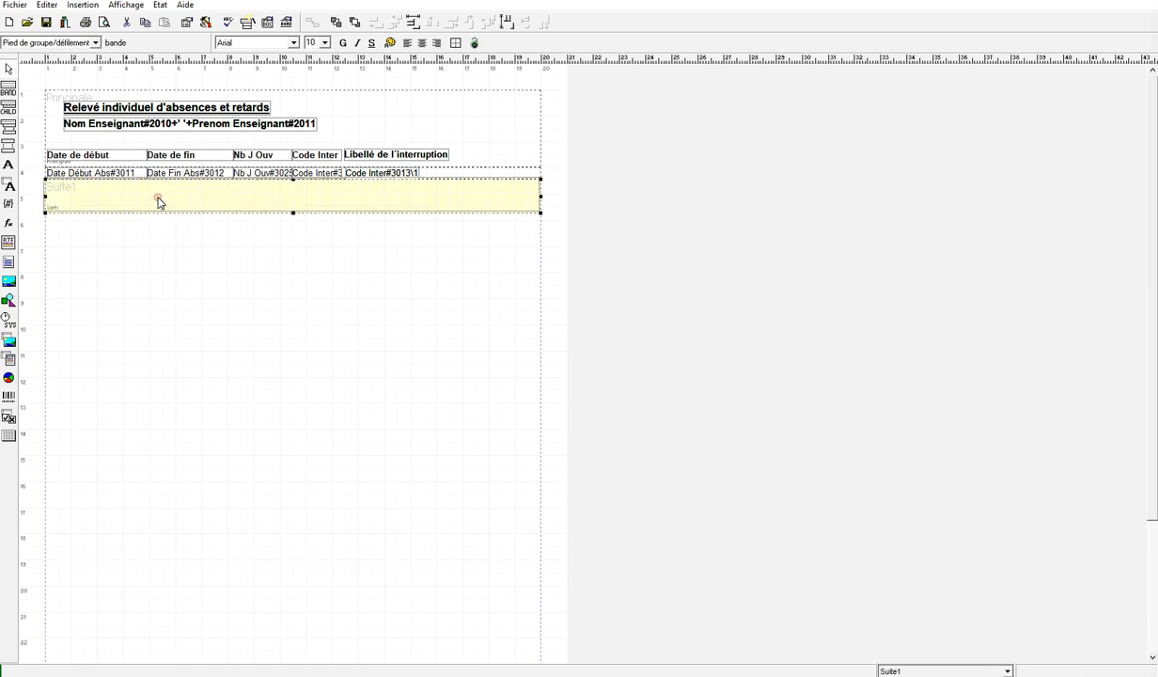
pyautogui.moveTo(293, 214); pyautogui.dragTo(293, 228)
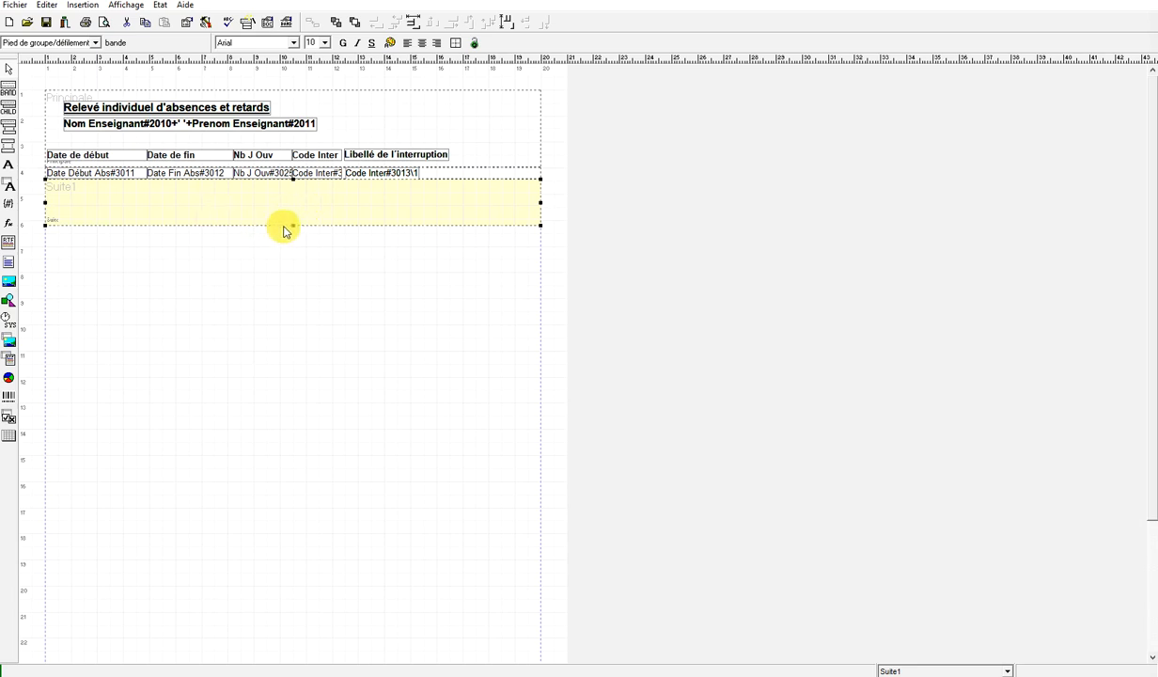
pyautogui.moveTo(296, 246); pyautogui.dragTo(292, 251)
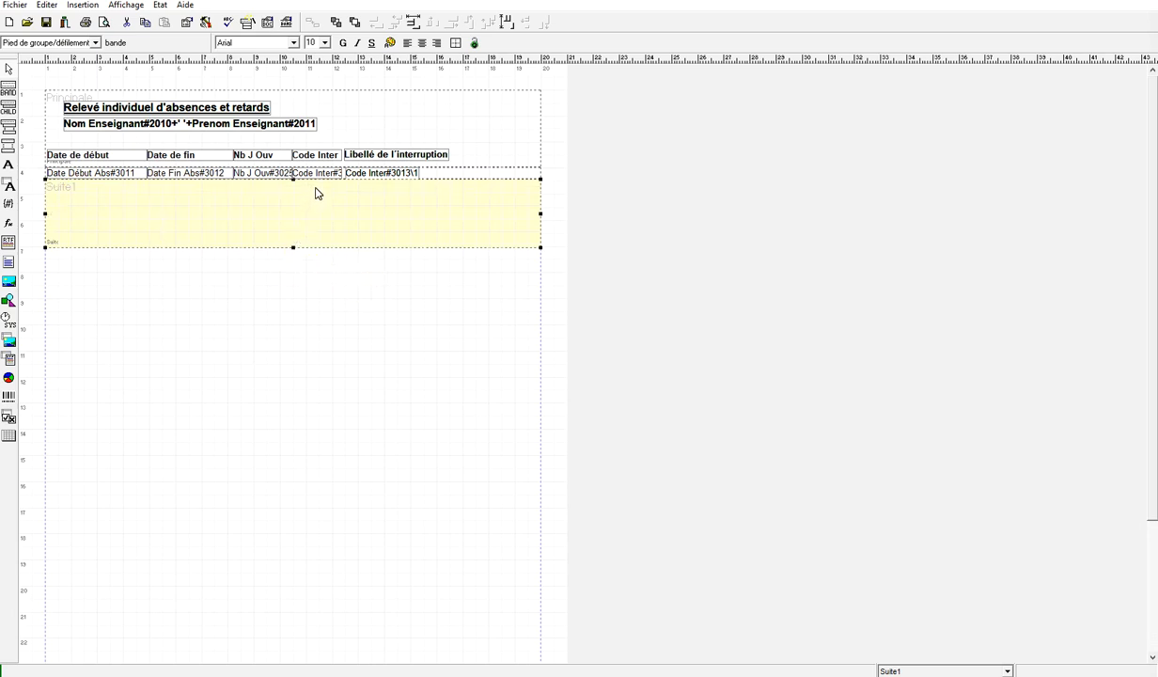
pyautogui.moveTo(316, 248); pyautogui.dragTo(315, 186)
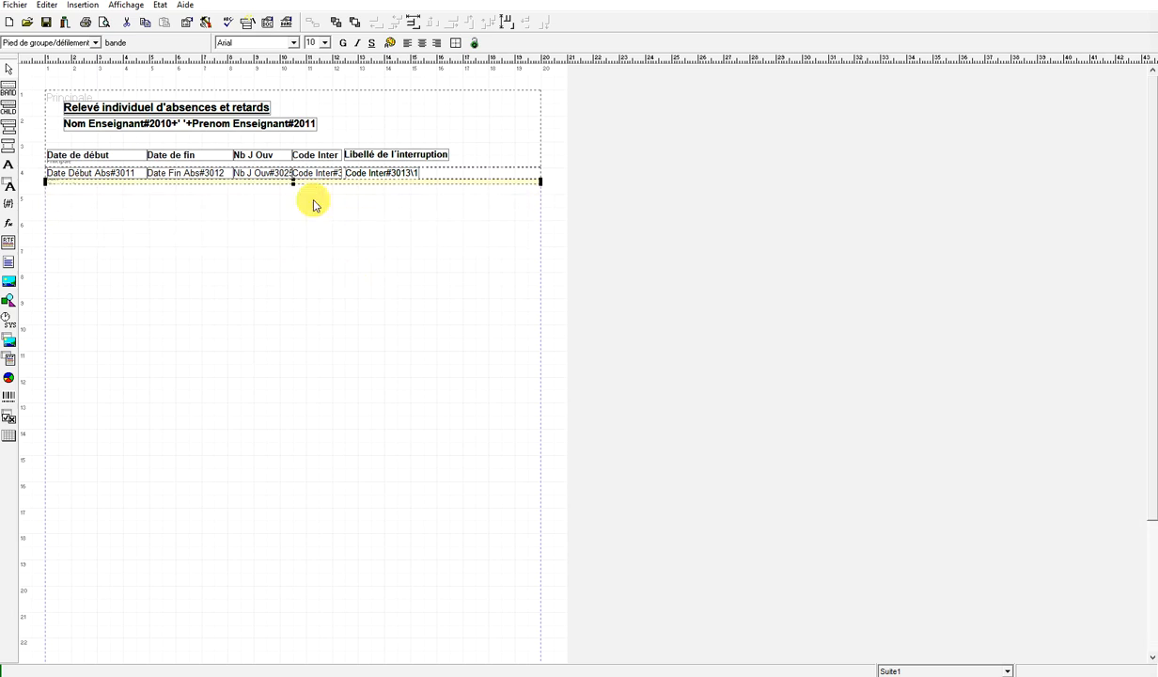
pyautogui.click(206, 22)
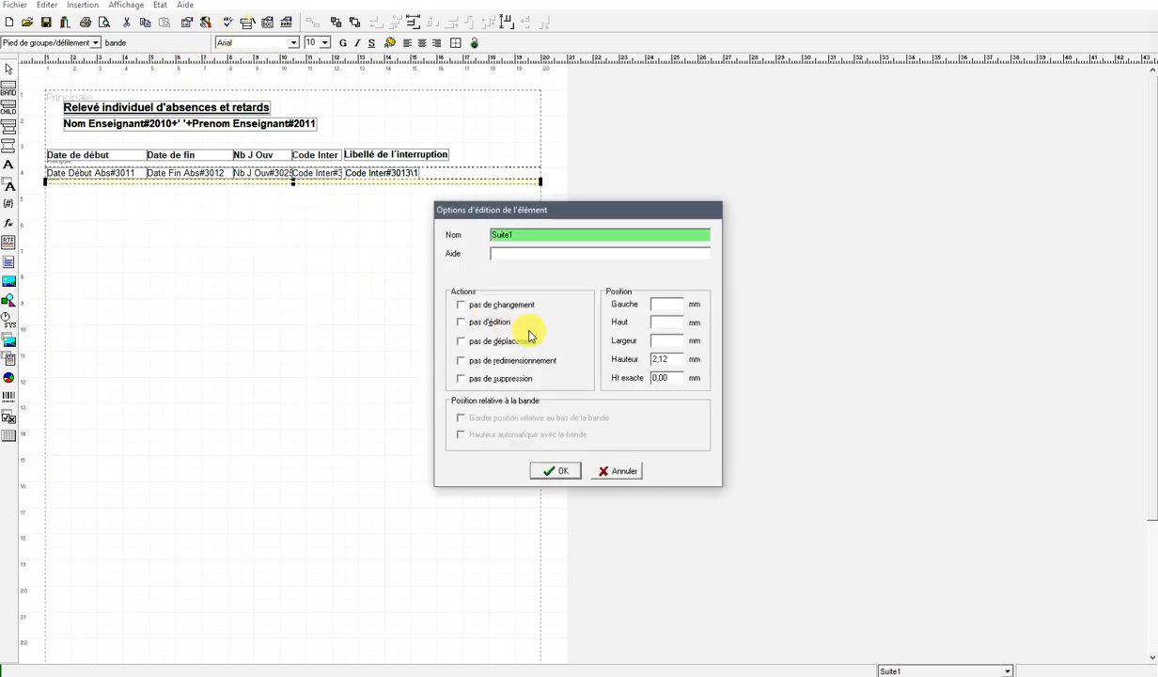
pyautogui.click(666, 361)
pyautogui.write('1')
pyautogui.press('Tab')
pyautogui.click(555, 470)
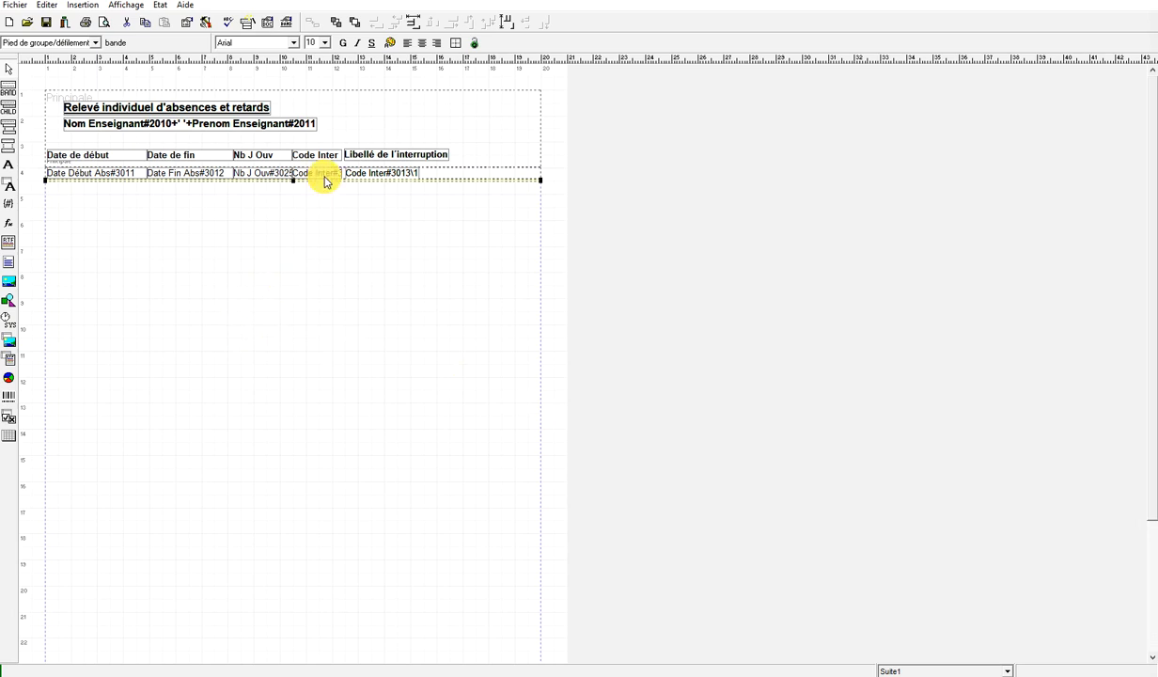
# - Add a page footer band (Pied de page) to the report and enlarge it to about 20 mm high
pyautogui.click(247, 23)
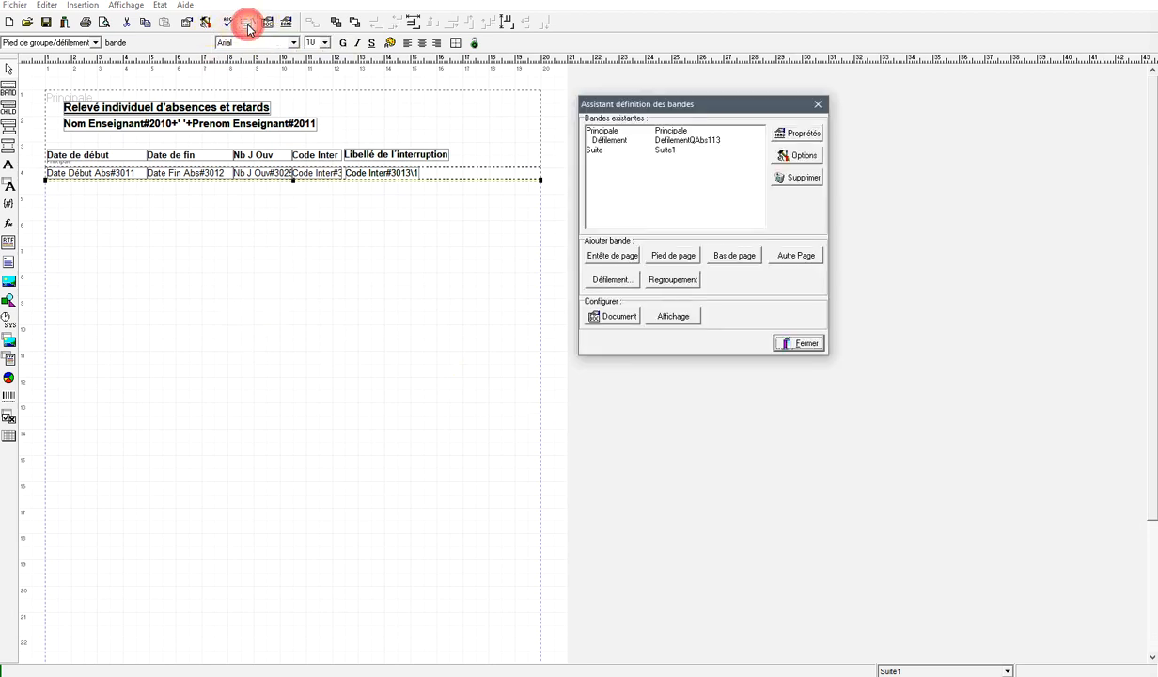
pyautogui.click(657, 259)
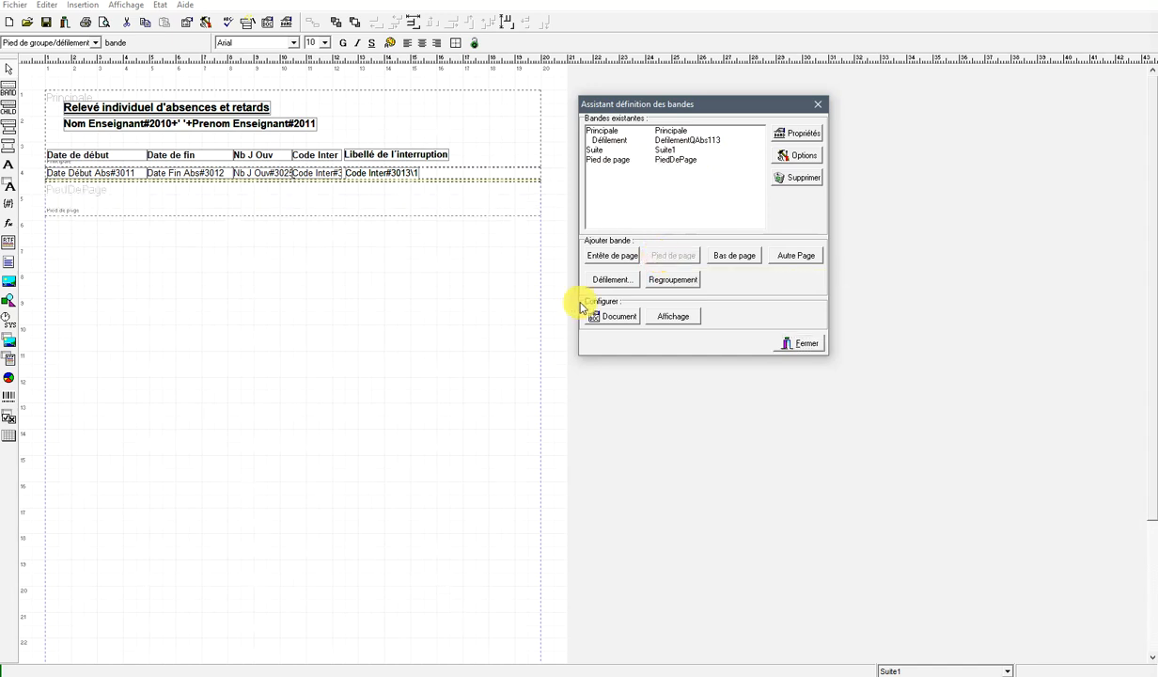
pyautogui.click(814, 349)
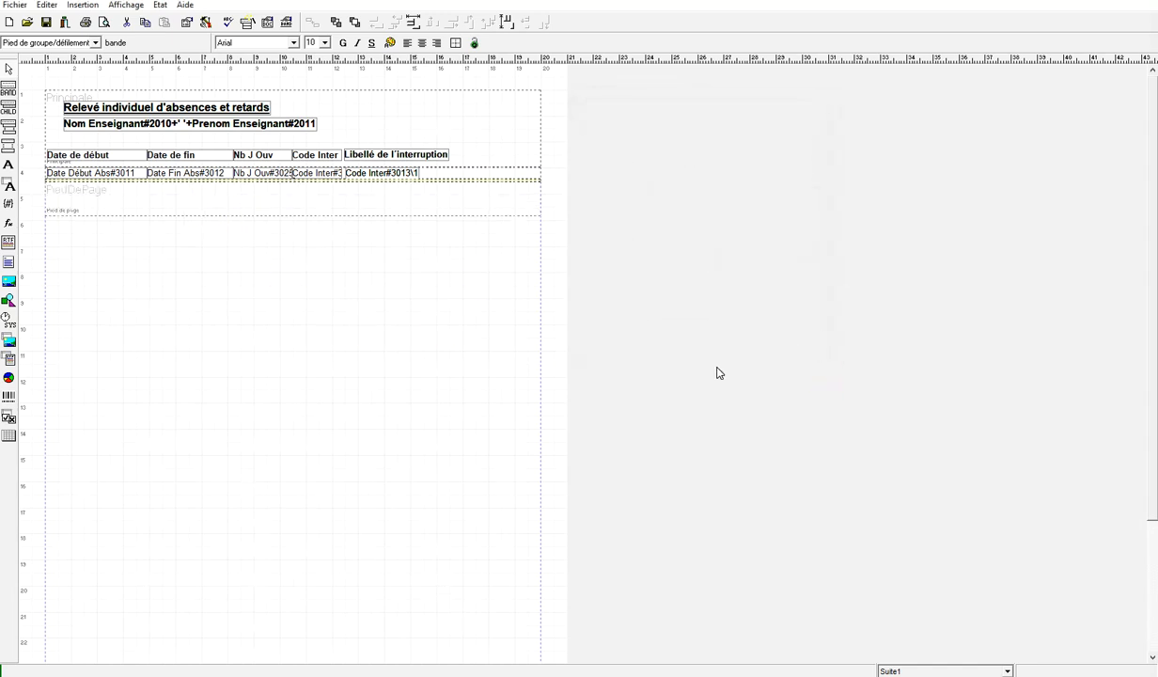
pyautogui.click(293, 221)
pyautogui.moveTo(299, 223); pyautogui.dragTo(297, 236)
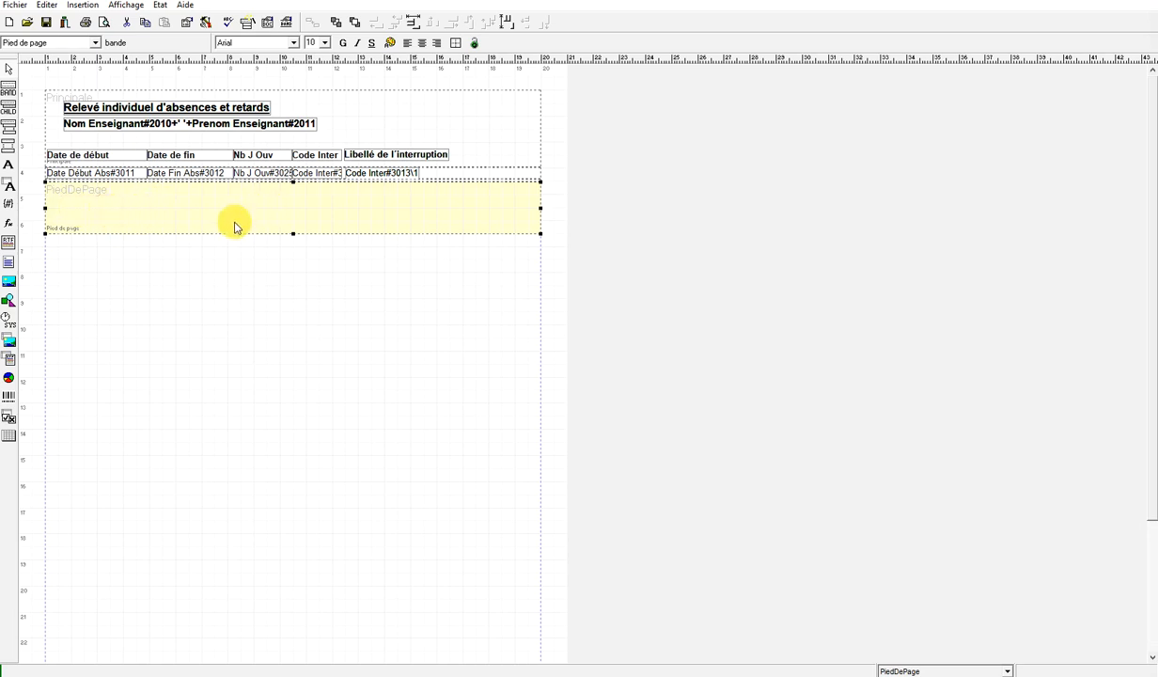
# - Place the Date du Jour field from the 98:Divers theme near the start of the page footer band
pyautogui.click(9, 209)
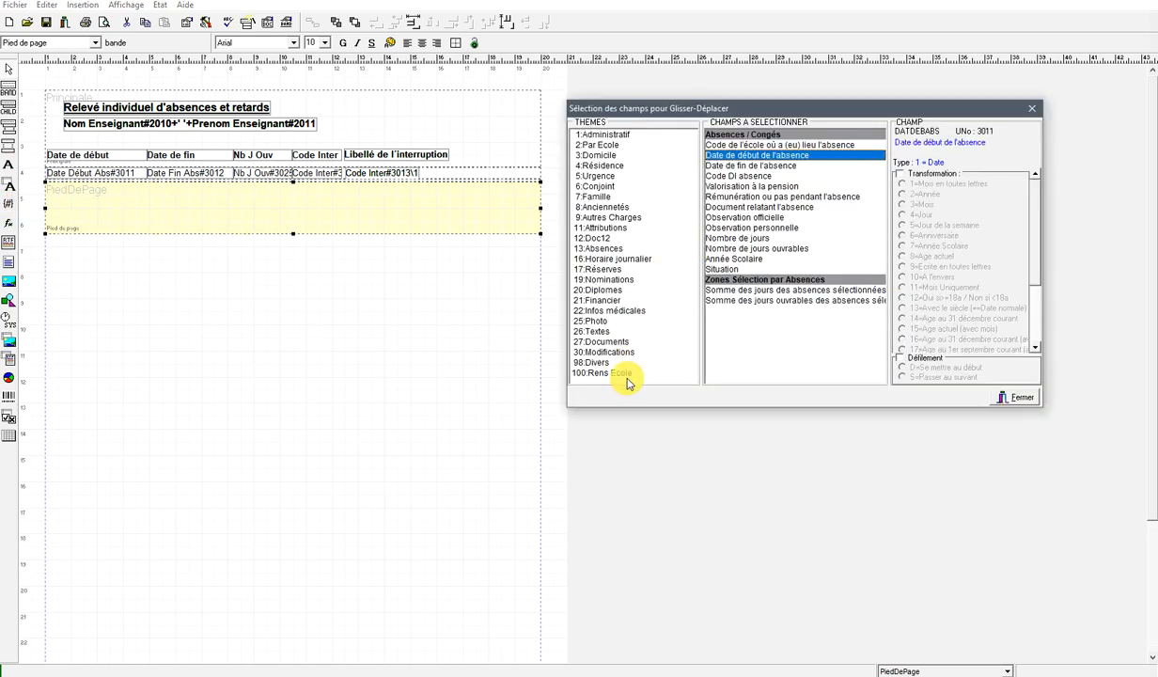
pyautogui.click(597, 365)
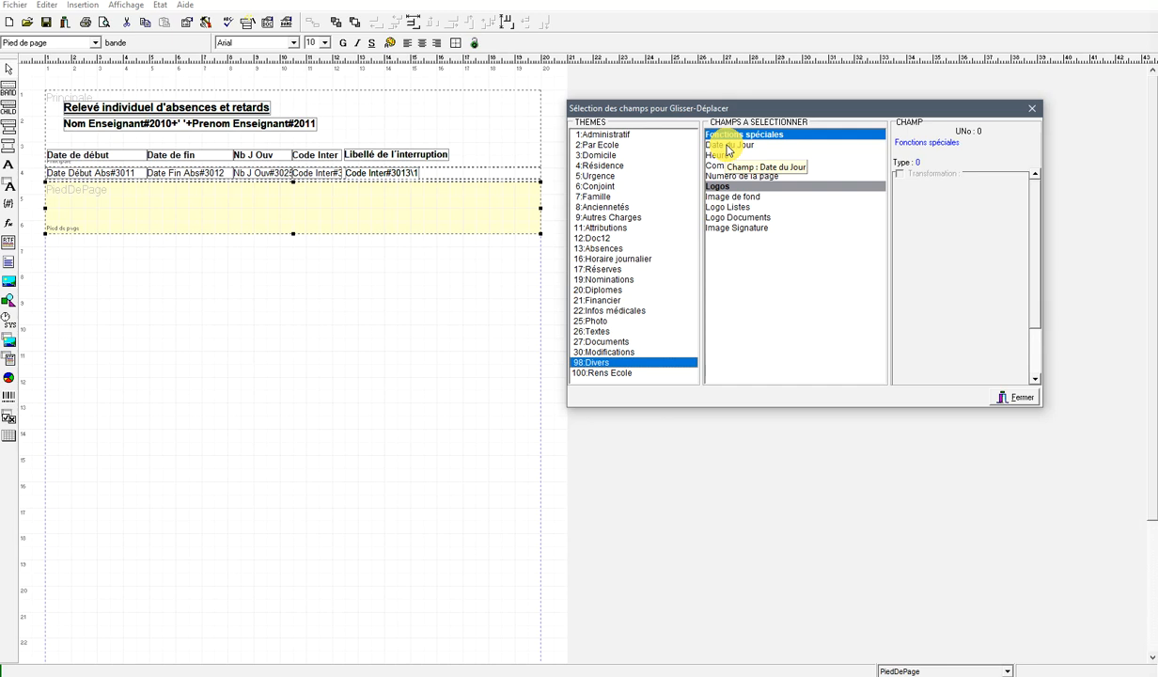
pyautogui.click(729, 145)
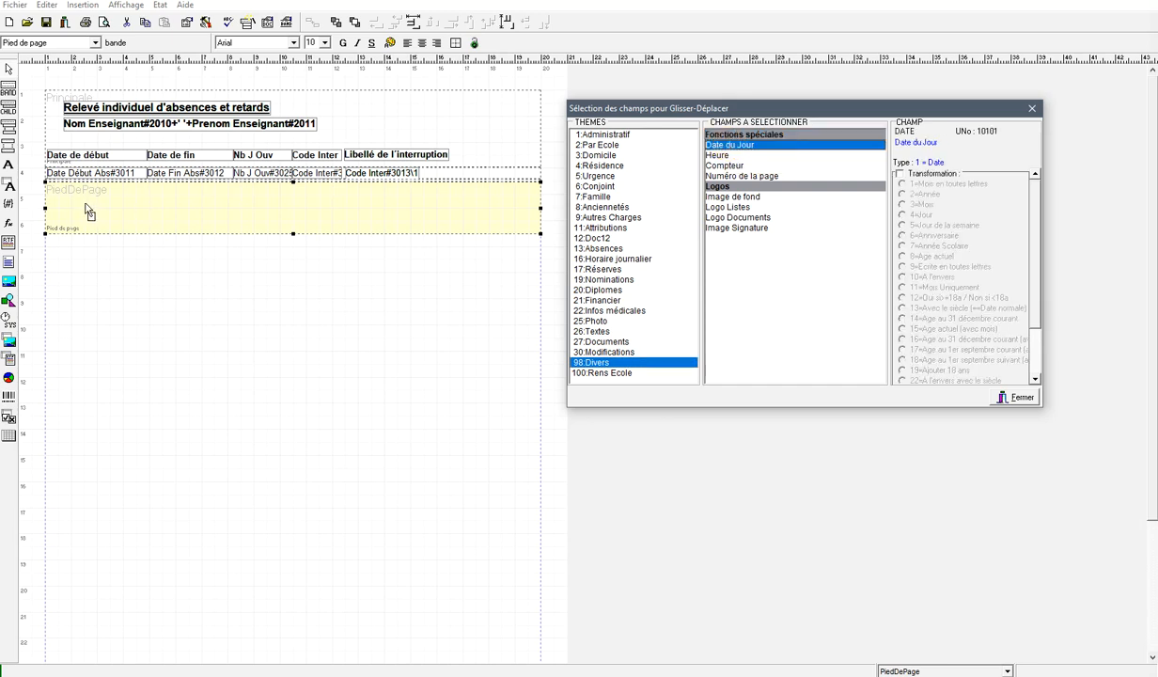
pyautogui.moveTo(68, 211); pyautogui.dragTo(64, 210)
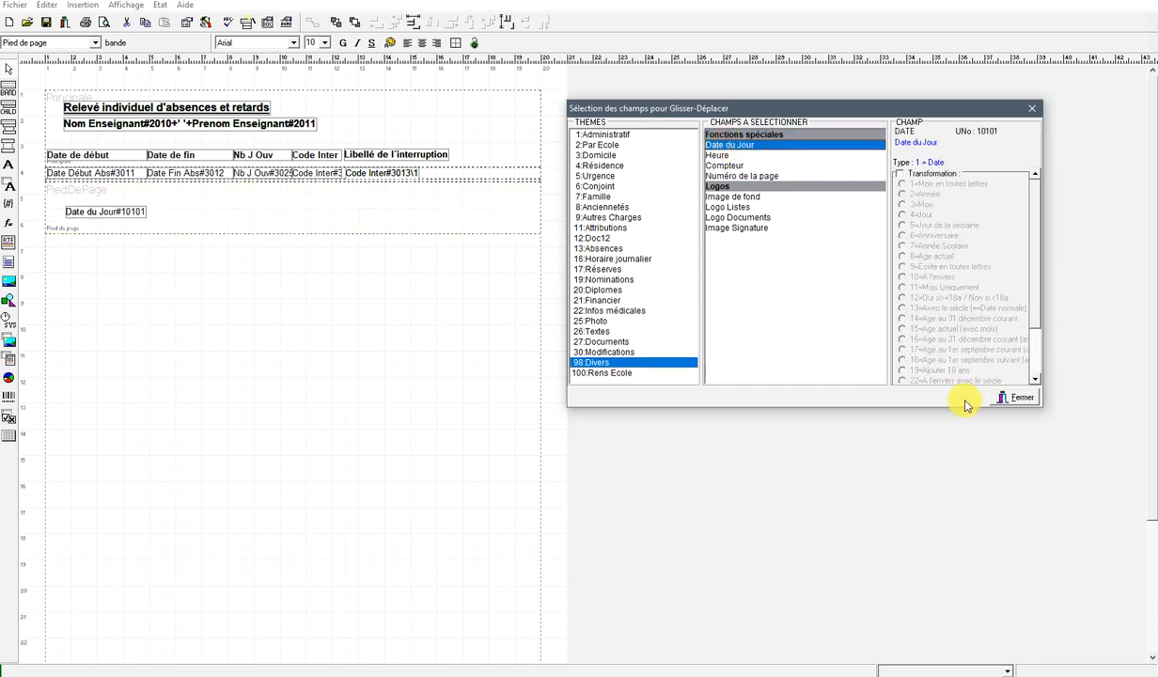
# - Add the label 'Date du document :' to the page footer and place it just above the Date du Jour field
pyautogui.click(1002, 396)
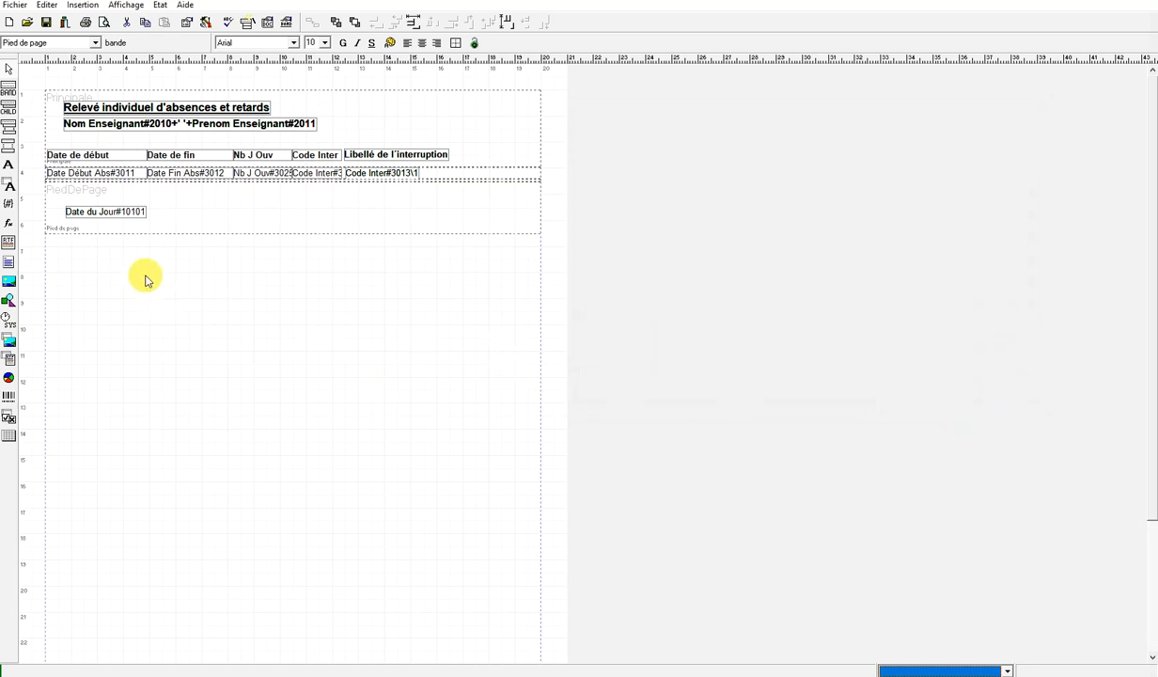
pyautogui.click(94, 200)
pyautogui.write('Date du document :')
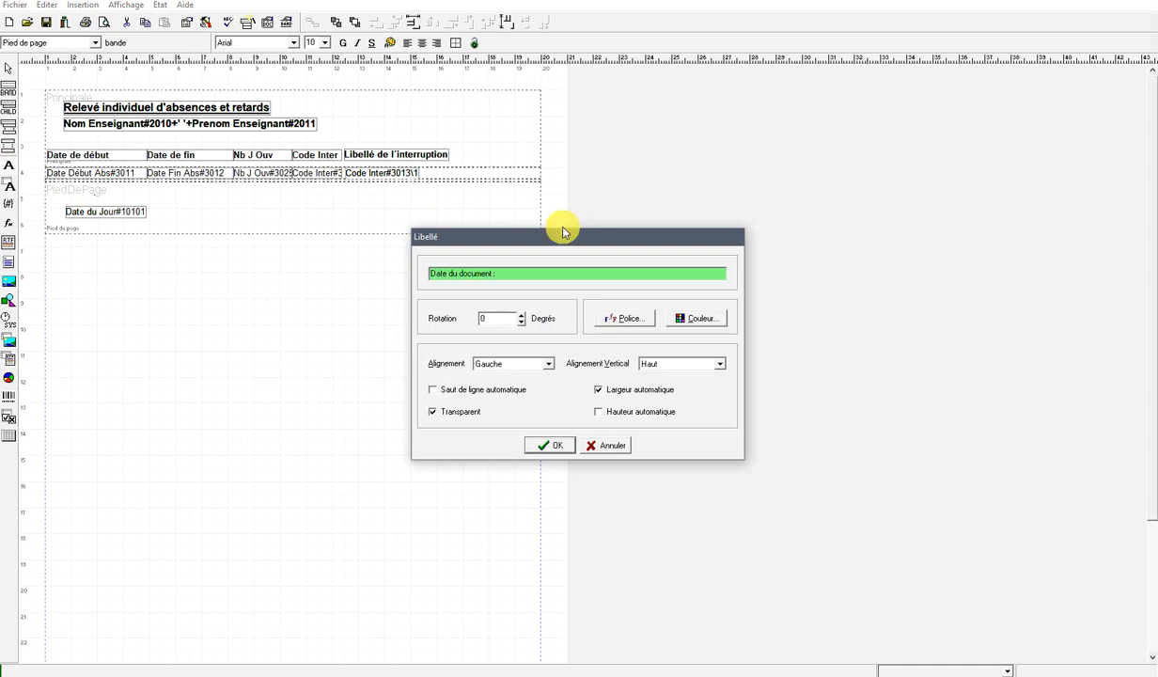
pyautogui.click(553, 444)
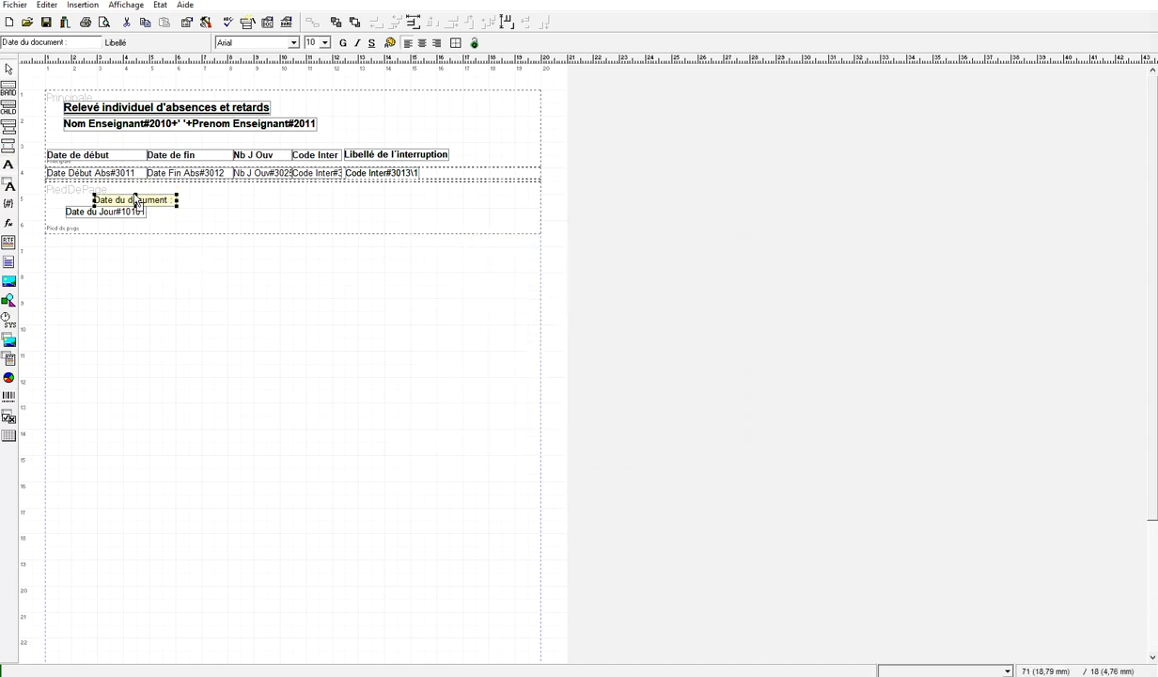
pyautogui.moveTo(135, 201); pyautogui.dragTo(99, 193)
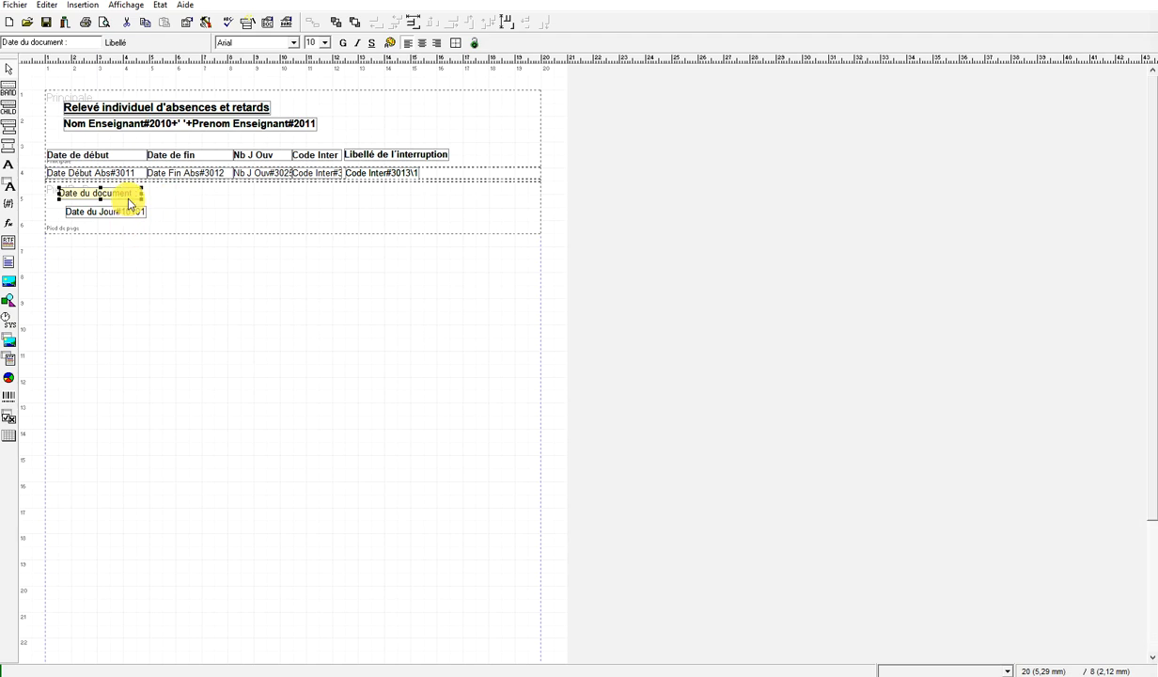
# - Align the left edges of the 'Date du document :' label and the Date du Jour field
pyautogui.keyDown('shift'); pyautogui.click(128, 214); pyautogui.keyUp('shift')
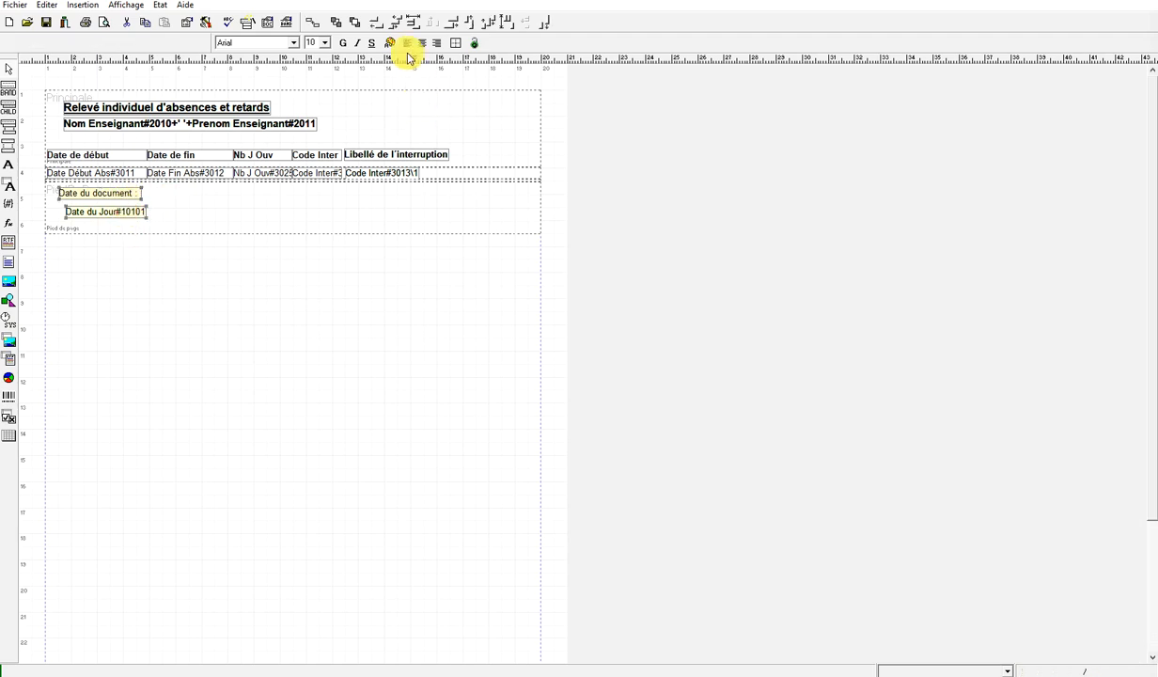
pyautogui.click(376, 25)
pyautogui.click(183, 211)
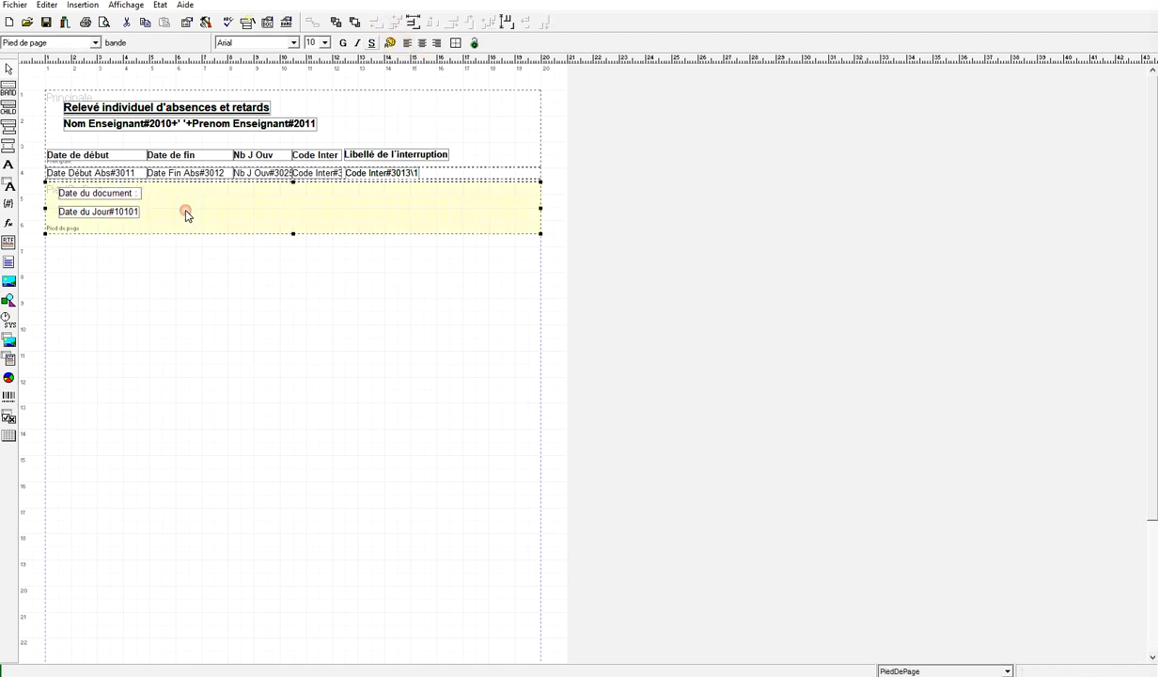
# - Nudge the Date du Jour field up until it sits directly beneath the 'Date du document :' label
pyautogui.click(133, 215)
pyautogui.press('Up')
pyautogui.press('Up')
pyautogui.press('Up')
pyautogui.press('Up')
pyautogui.press('Up')
pyautogui.press('Up')
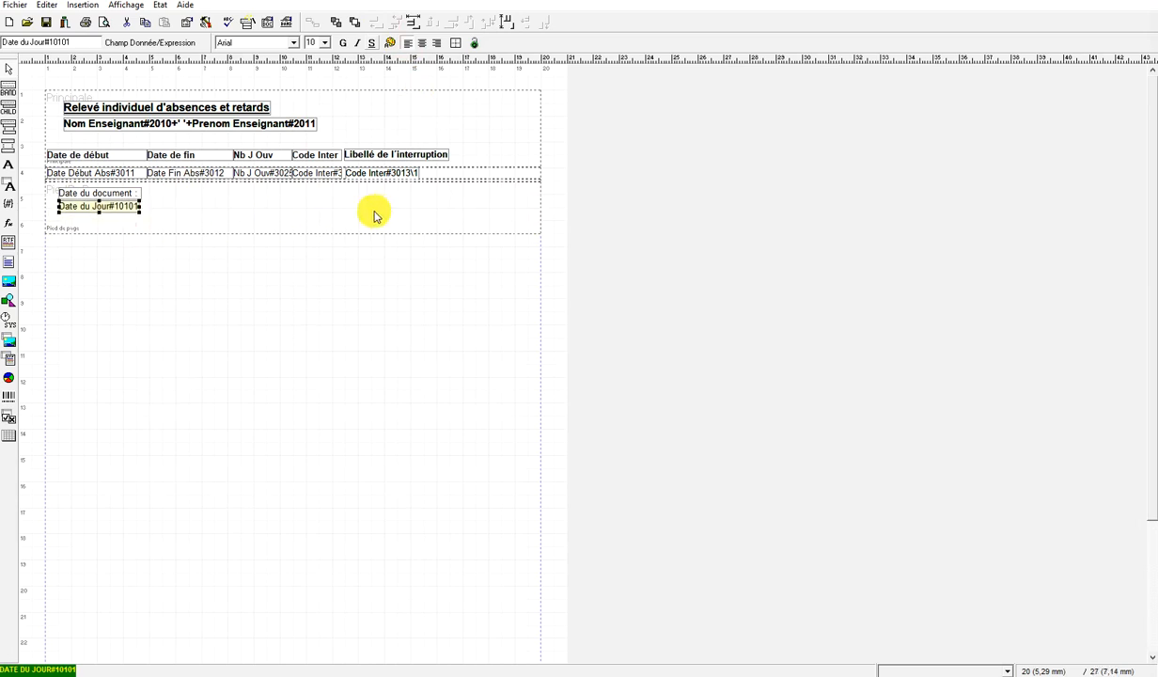
# - Add the label 'Signature du membre du personnel' to the right half of the page footer band
pyautogui.click(374, 214)
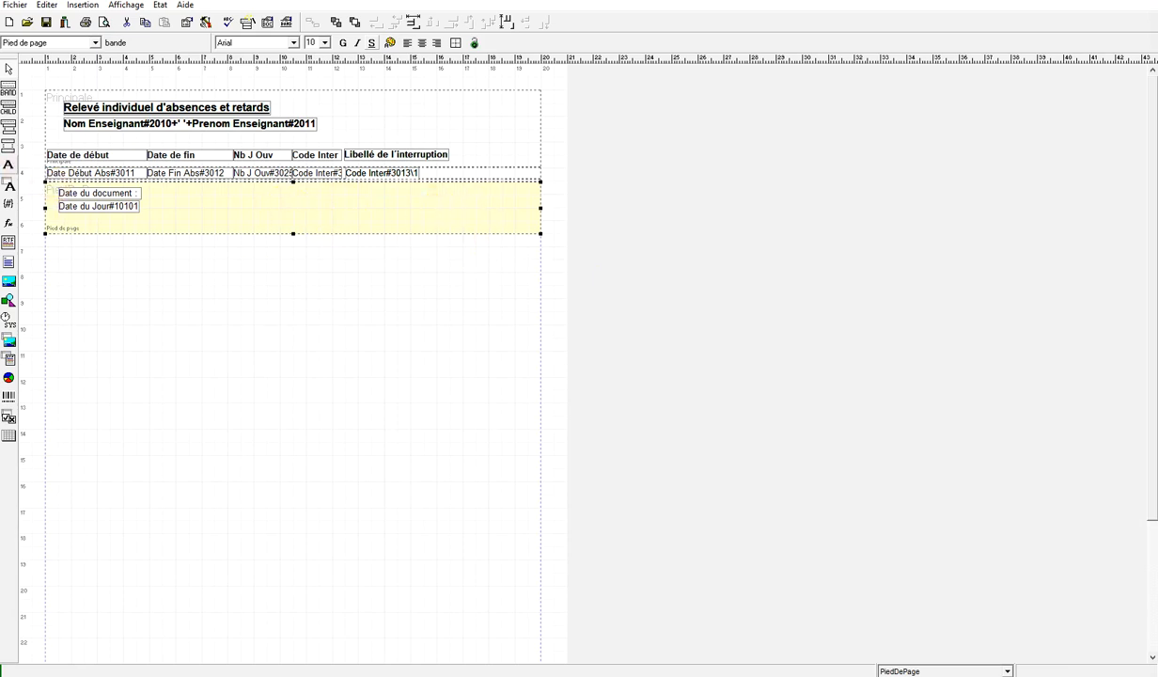
pyautogui.click(8, 168)
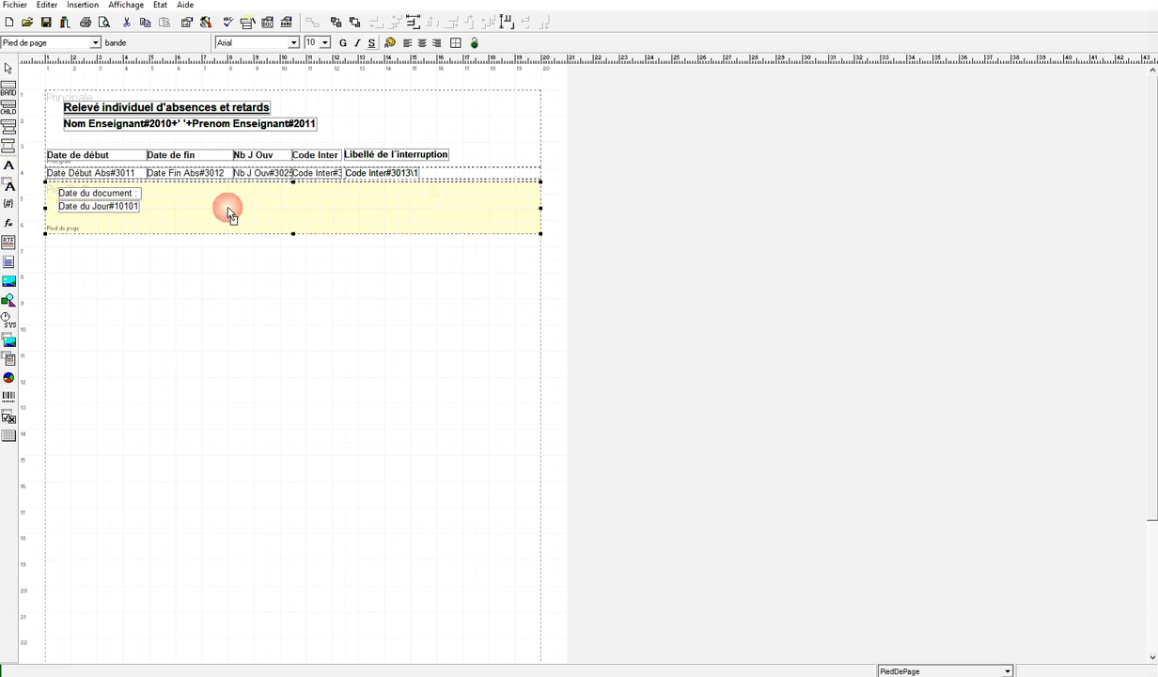
pyautogui.click(347, 202)
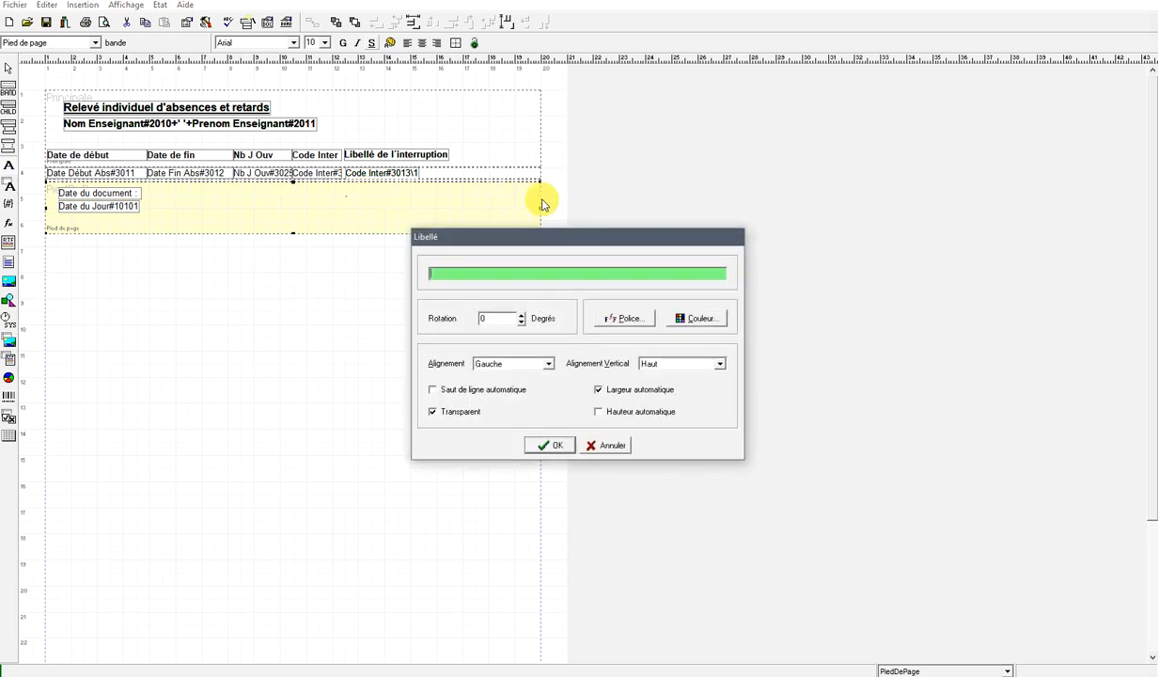
pyautogui.write('Signature du membre du pers')
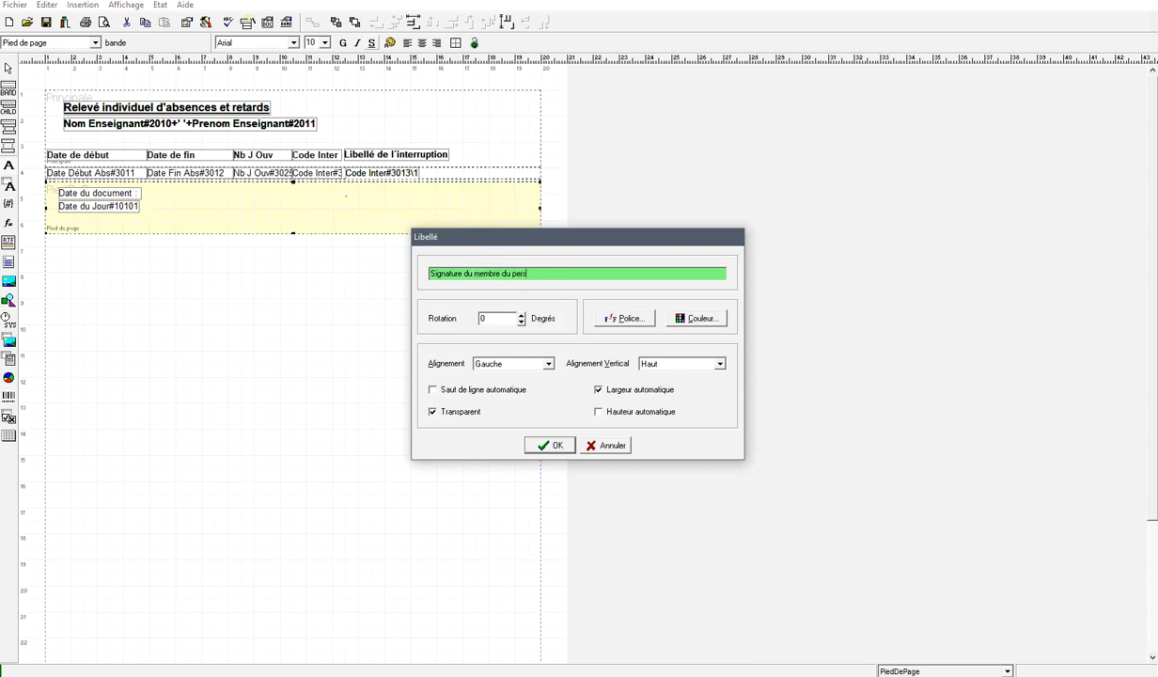
pyautogui.write('onnel')
pyautogui.click(548, 445)
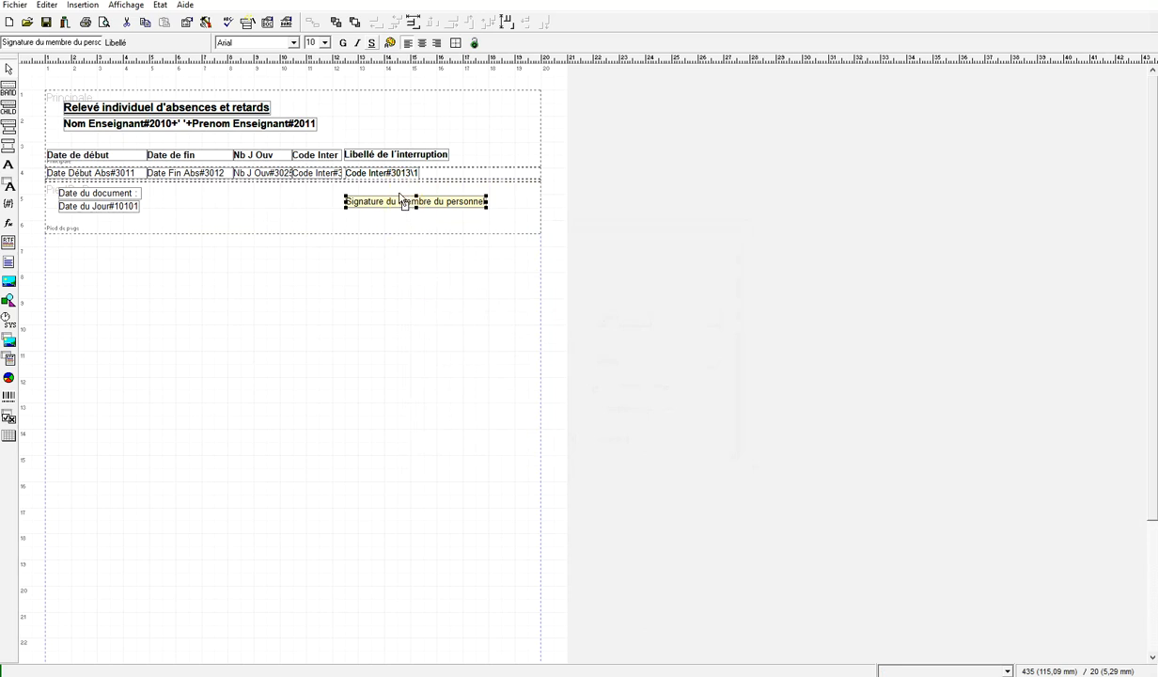
# - Move the 'Signature du membre du personnel' label up level with the 'Date du document :' label
pyautogui.moveTo(402, 200); pyautogui.dragTo(392, 191)
pyautogui.click(130, 193)
pyautogui.keyDown('shift'); pyautogui.click(365, 198); pyautogui.keyUp('shift')
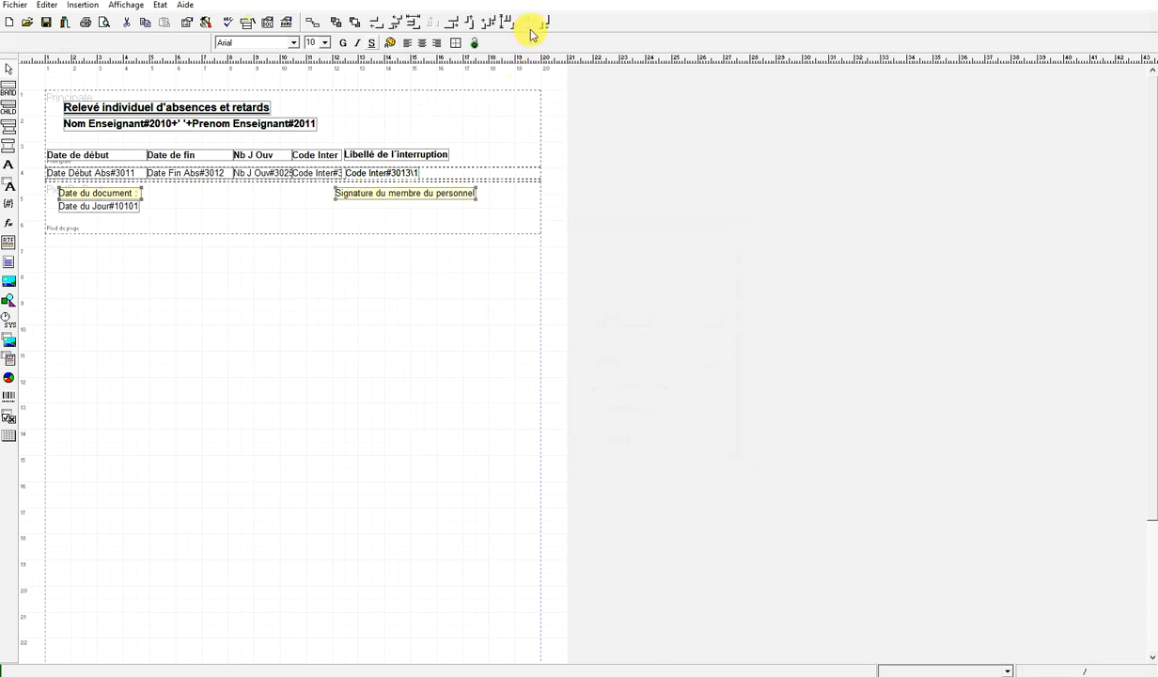
pyautogui.click(481, 220)
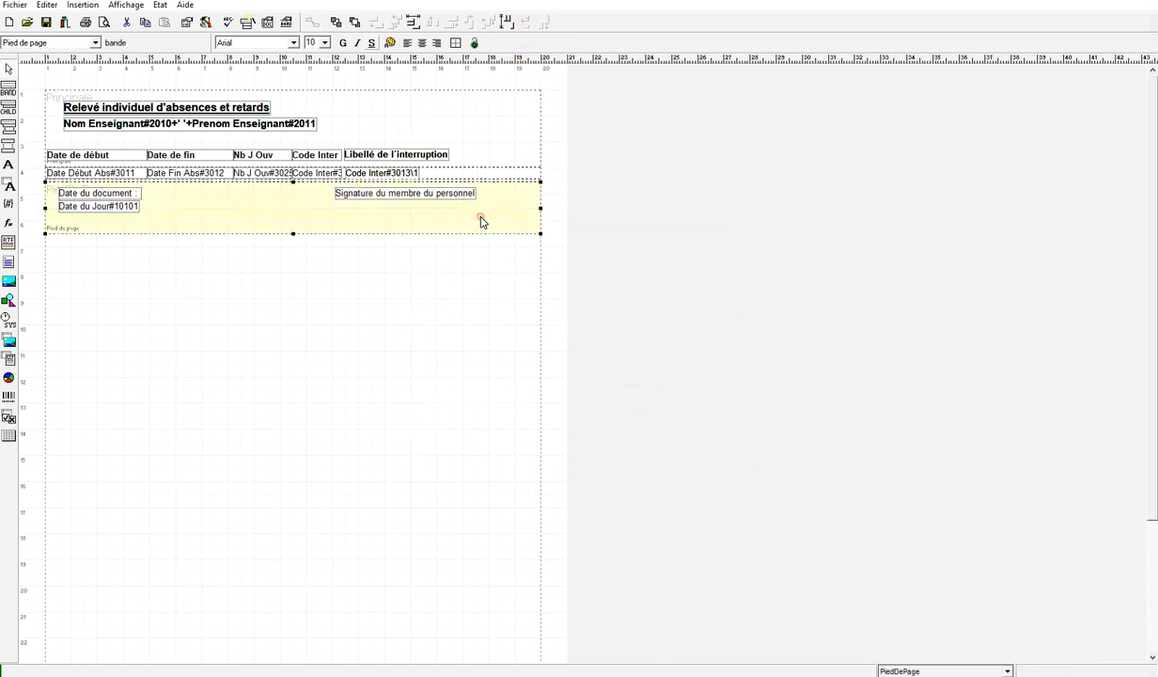
# - Add the label 'Date : _ _ / _ _ / _ _ _ _' to the page footer below the signature label
pyautogui.click(8, 165)
pyautogui.click(314, 234)
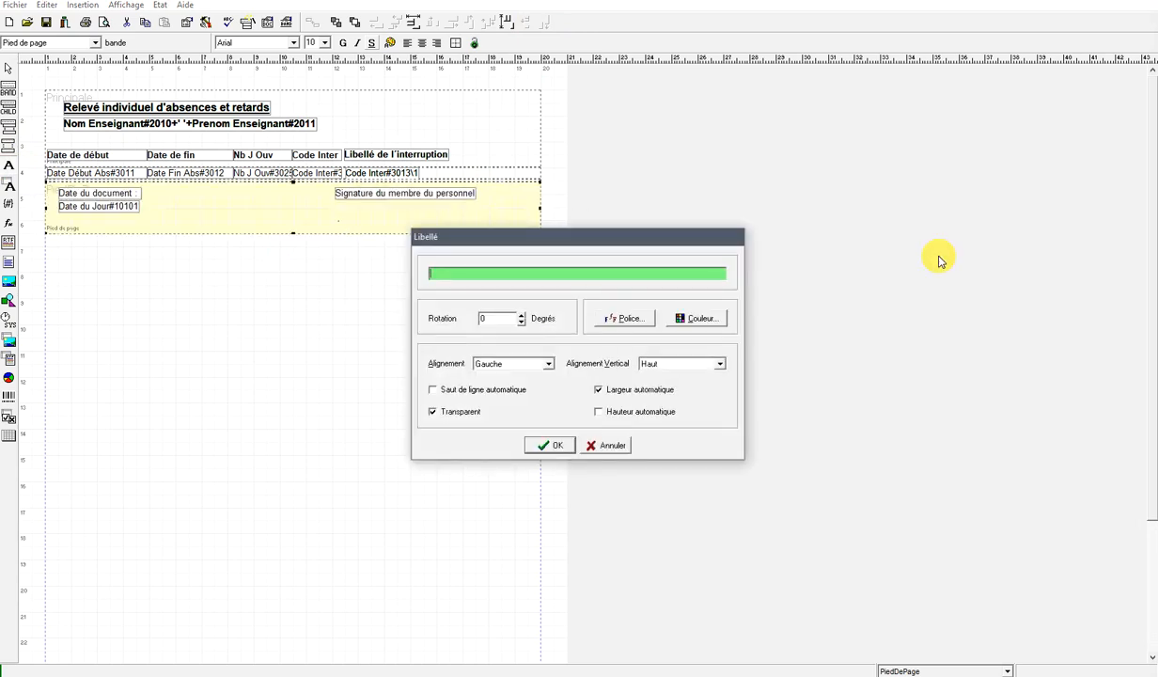
pyautogui.write('Date : __ / __ / ____')
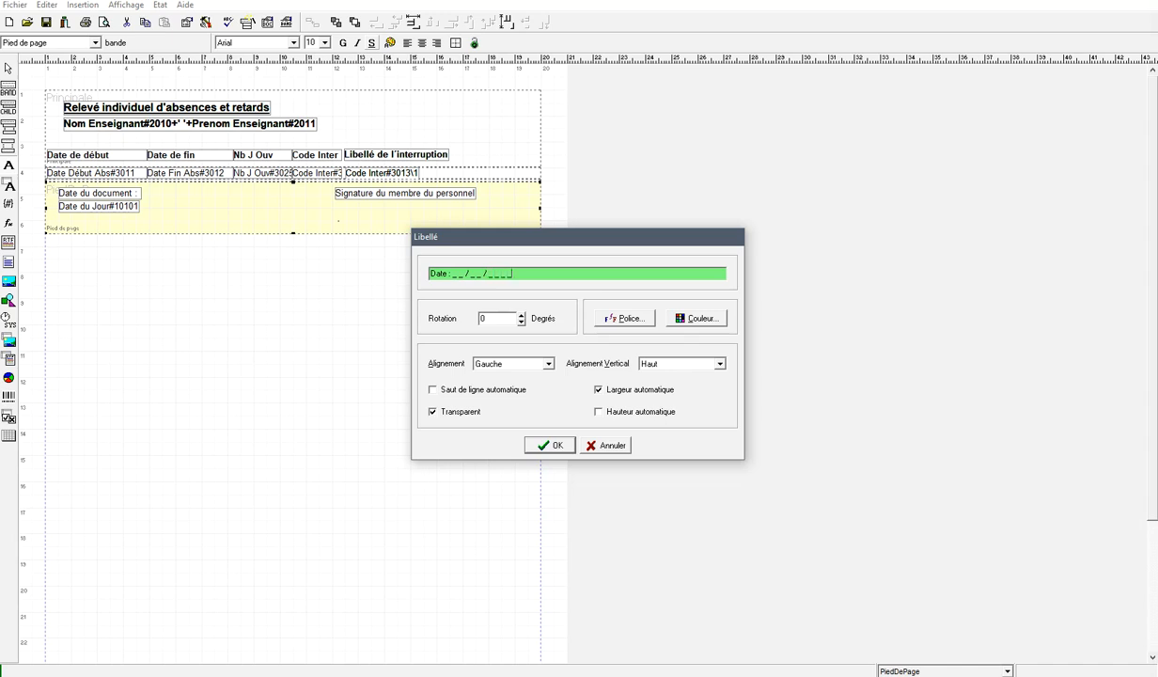
pyautogui.click(552, 445)
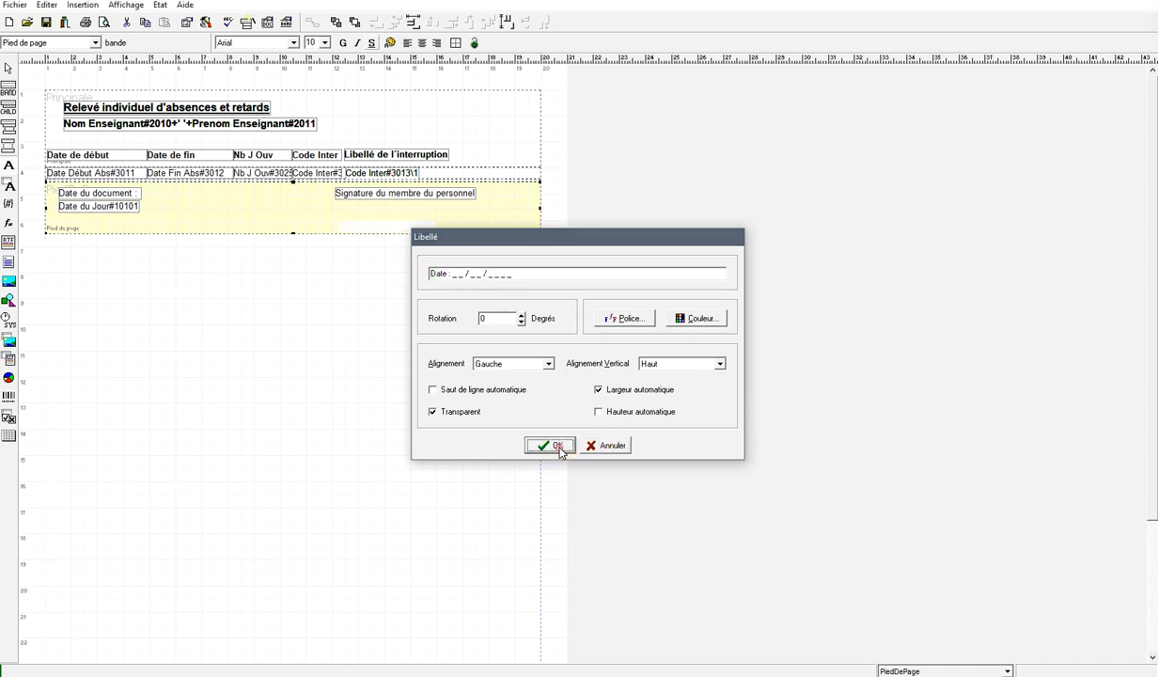
# - Align the left edge of the blank date label with the 'Signature du membre du personnel' label
pyautogui.moveTo(415, 228); pyautogui.dragTo(413, 207)
pyautogui.click(413, 194)
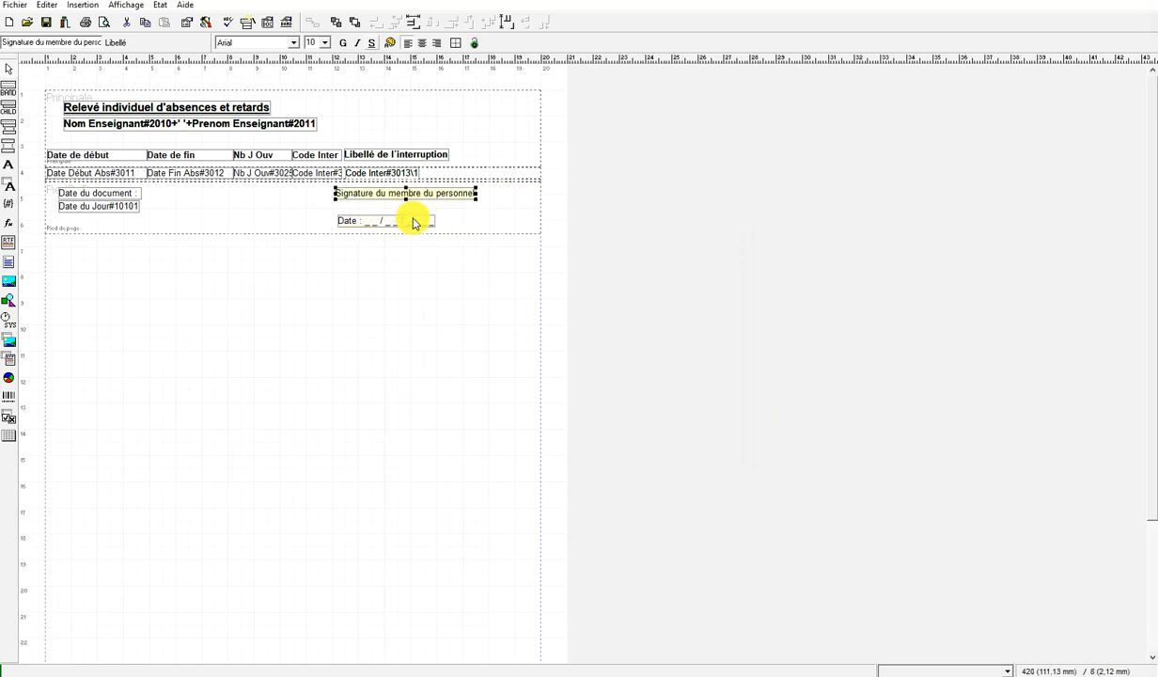
pyautogui.keyDown('shift'); pyautogui.click(413, 222); pyautogui.keyUp('shift')
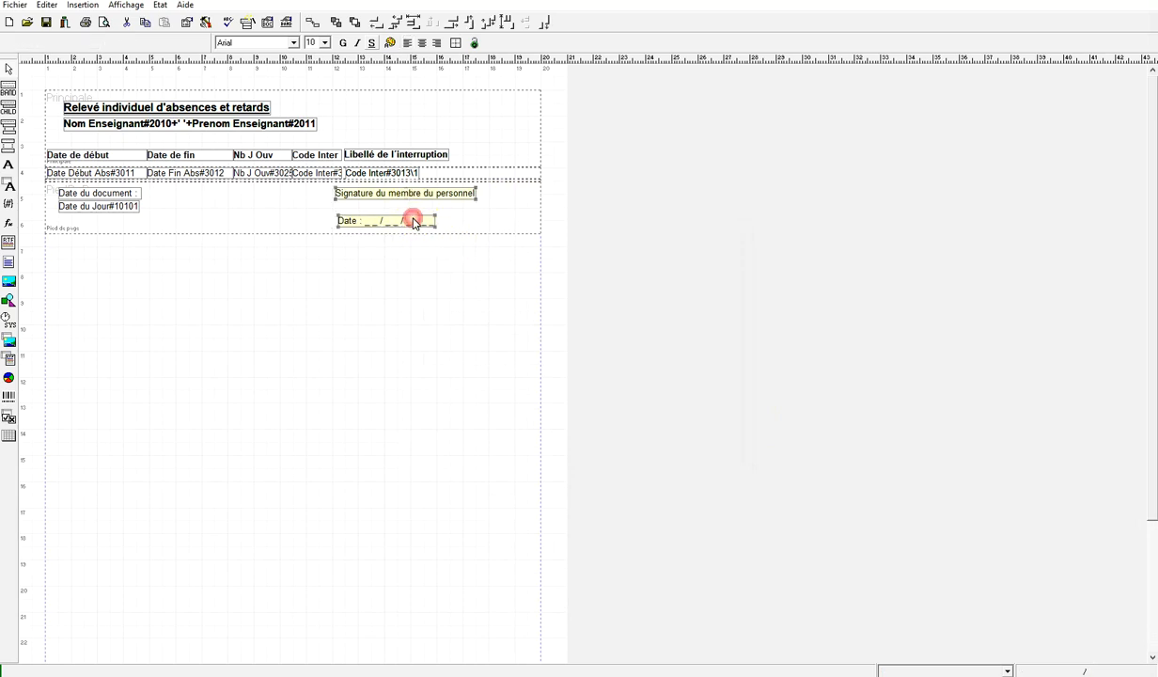
pyautogui.click(374, 22)
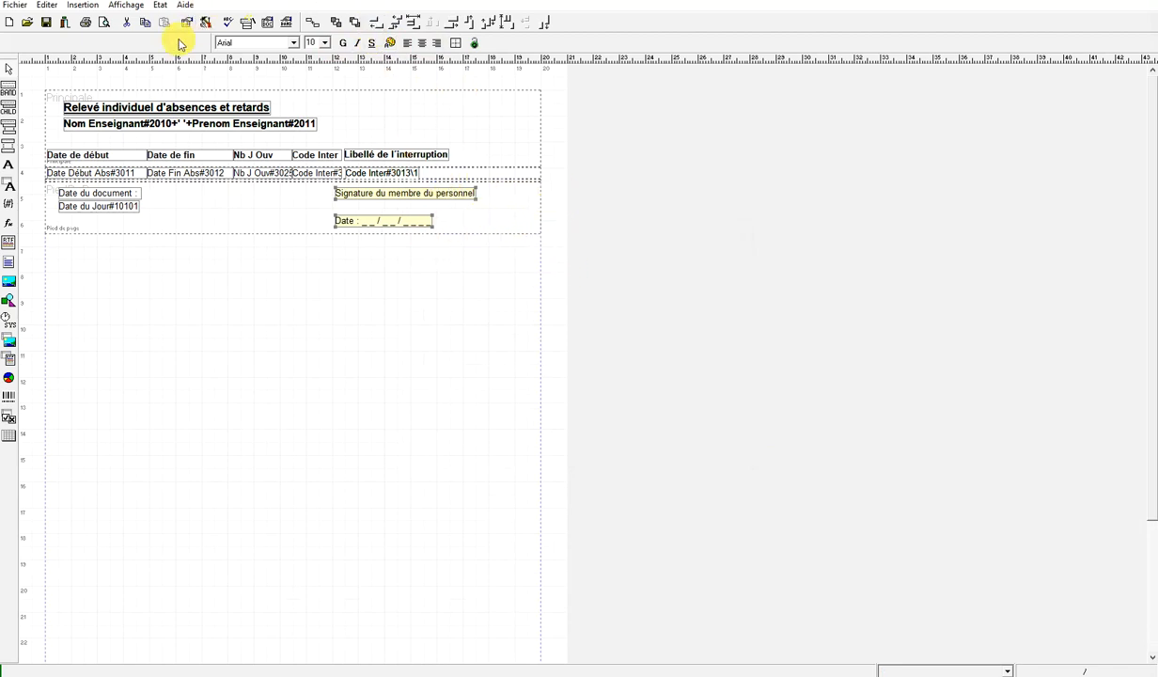
# - Preview the report as a whole page to check the footer, and return to the layout
pyautogui.click(105, 22)
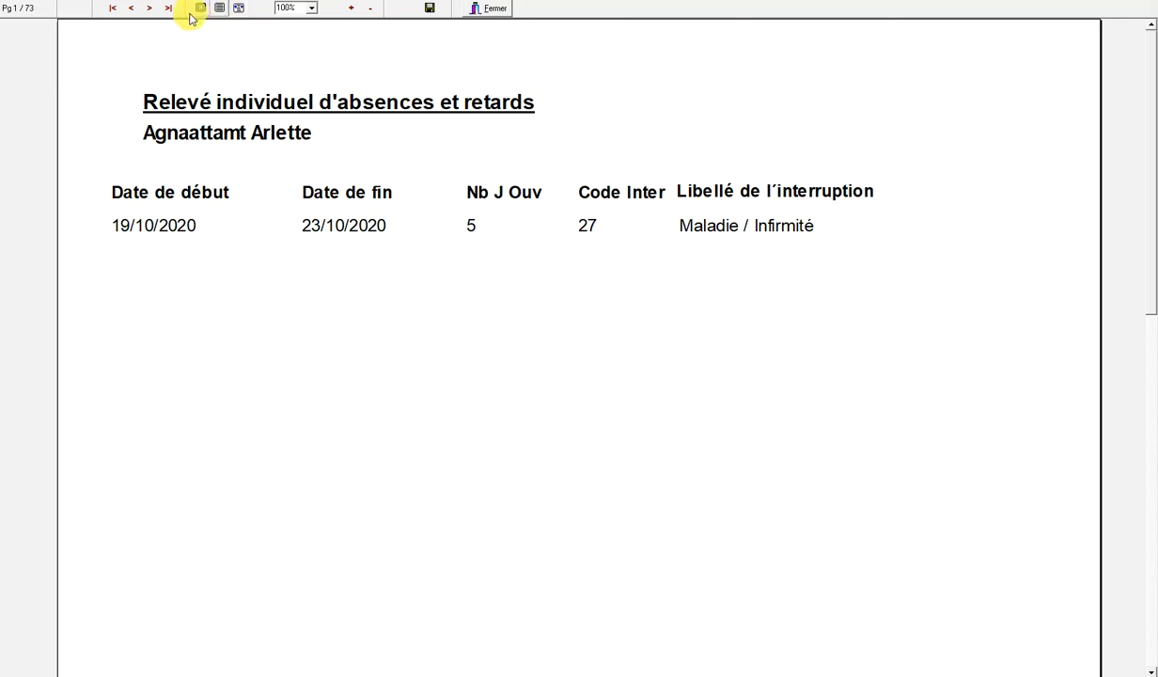
pyautogui.click(199, 9)
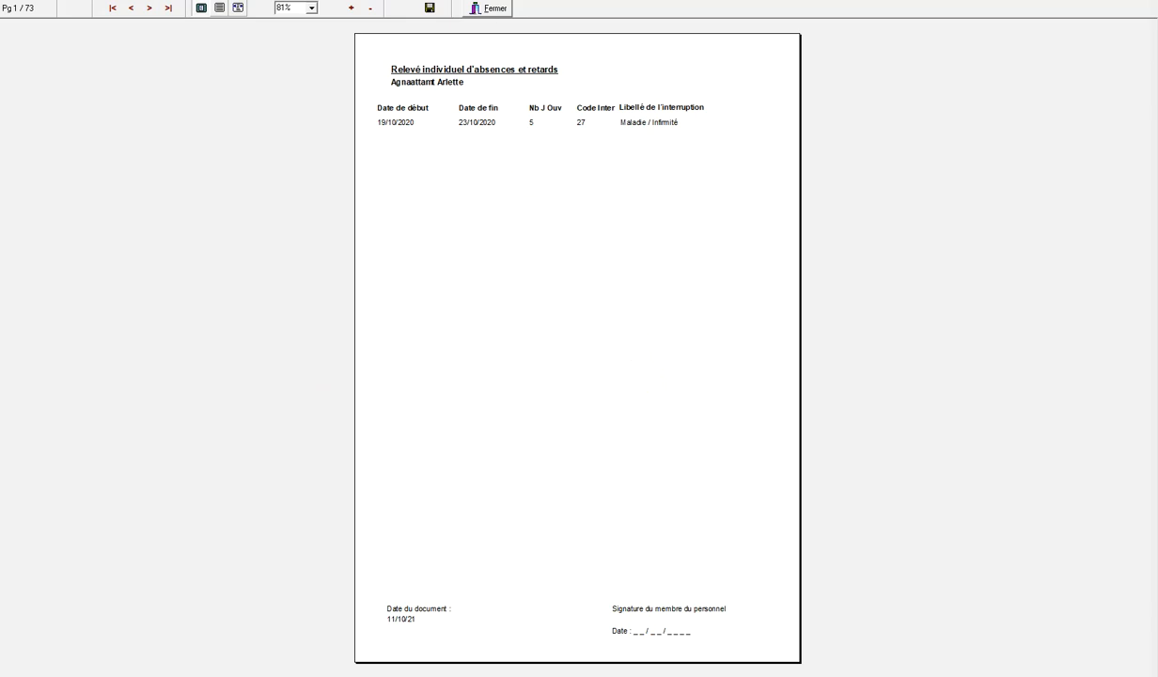
pyautogui.click(489, 11)
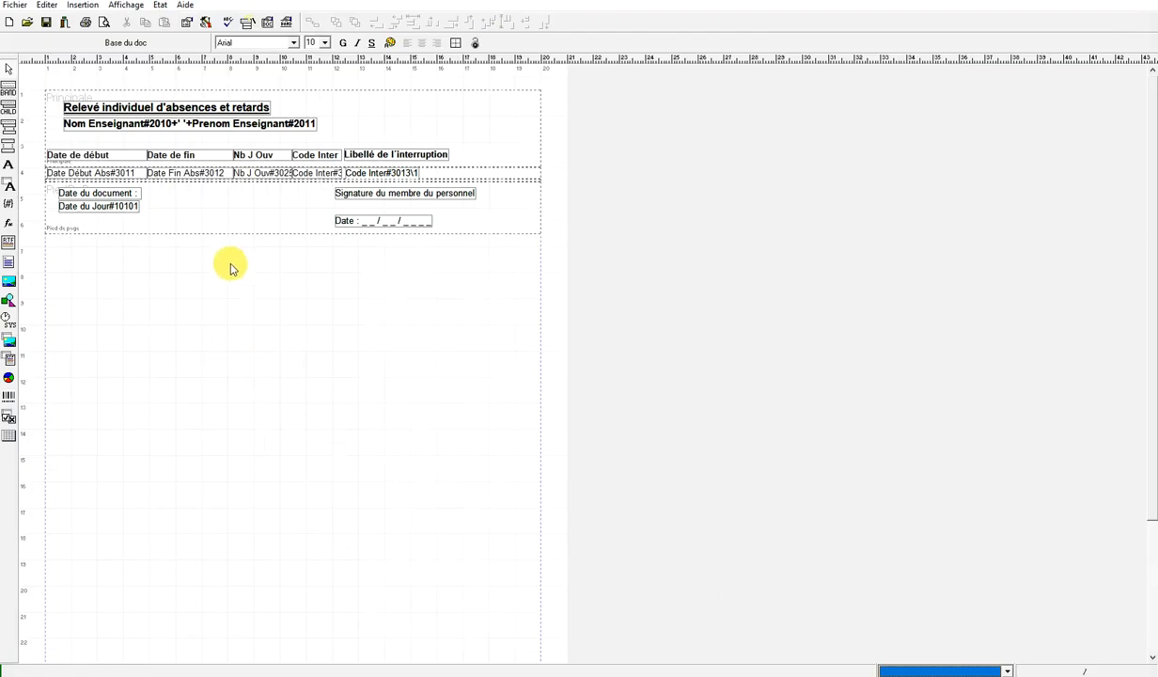
# - Enlarge the page footer band slightly downward and give it an upper border line (Haut)
pyautogui.click(240, 231)
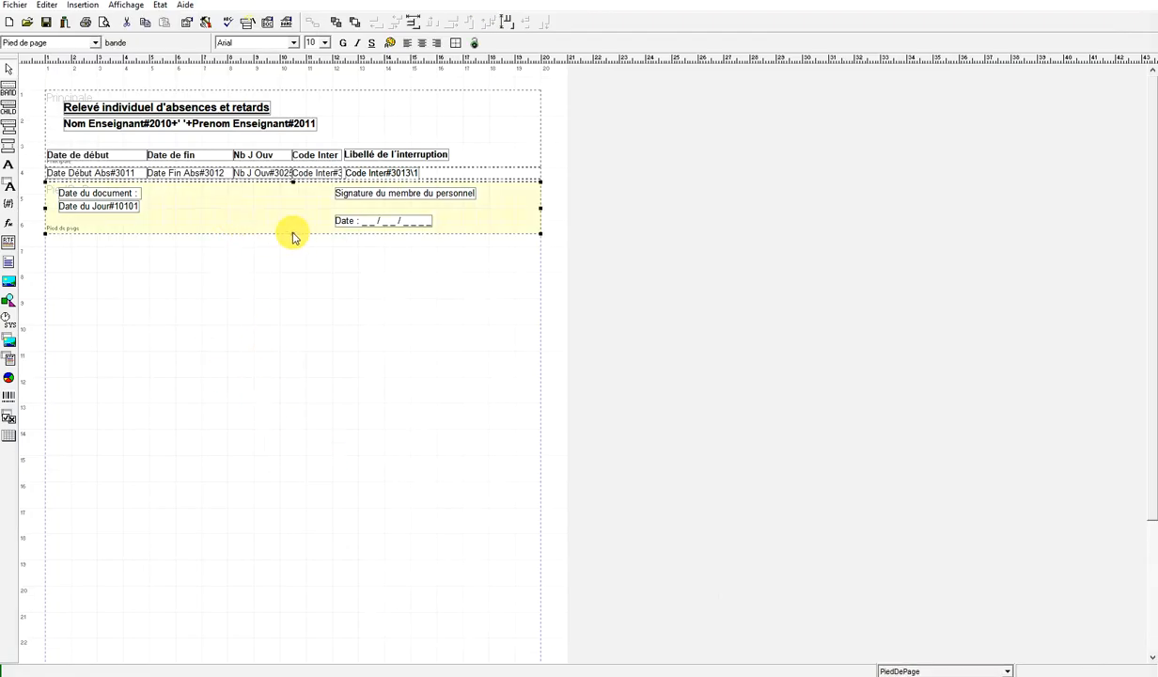
pyautogui.moveTo(294, 234); pyautogui.dragTo(294, 240)
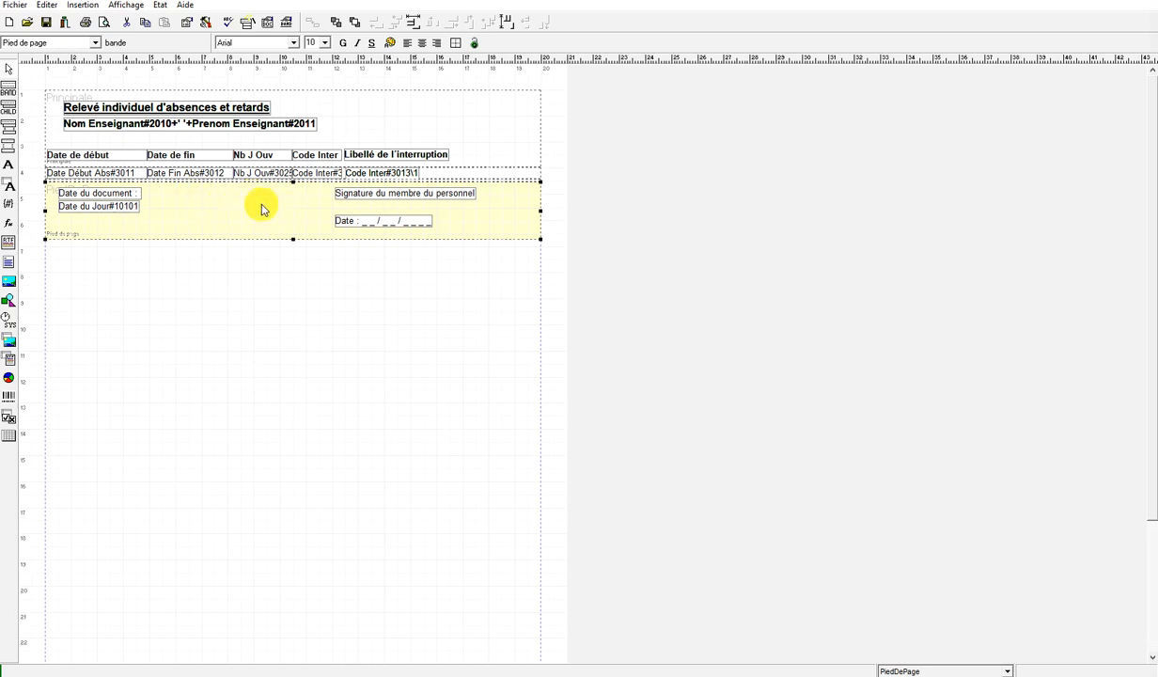
pyautogui.click(454, 44)
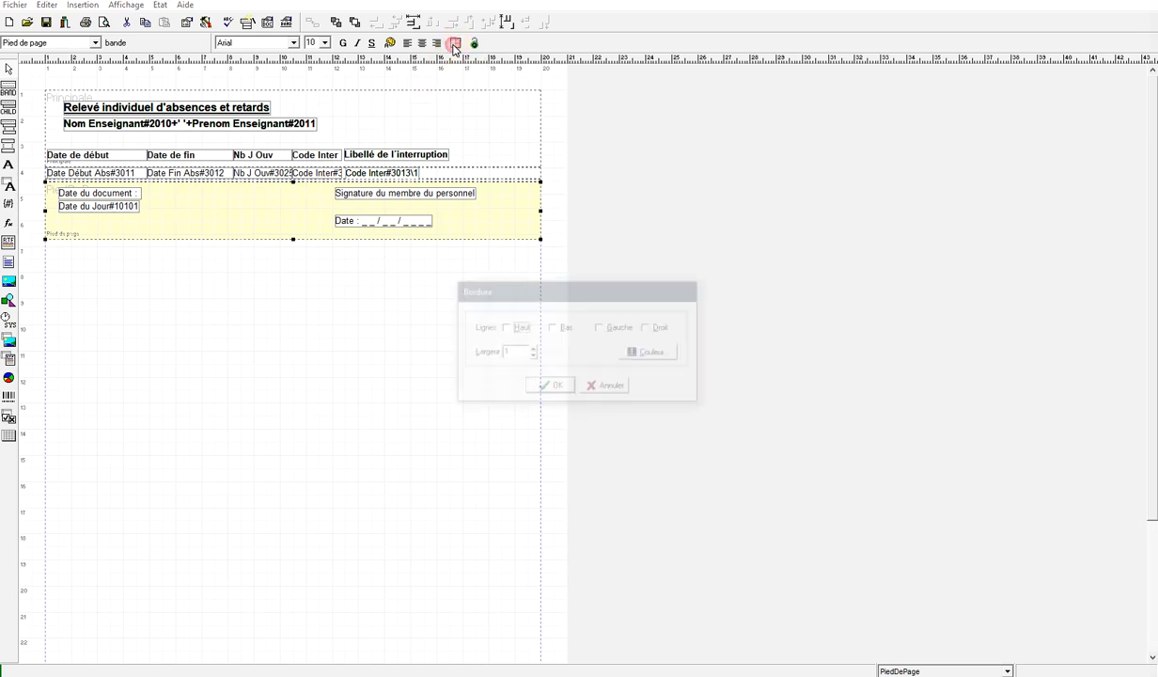
pyautogui.click(505, 327)
pyautogui.click(550, 387)
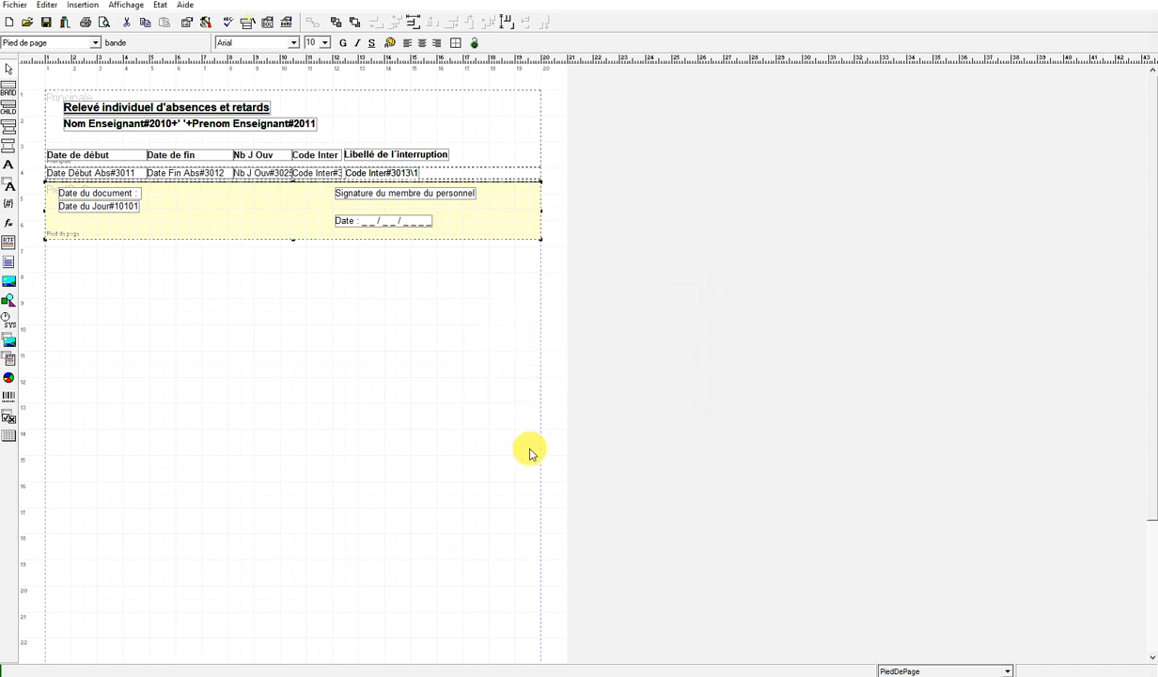
# - Preview the report again to check the footer's border line, and return to the layout
pyautogui.click(107, 23)
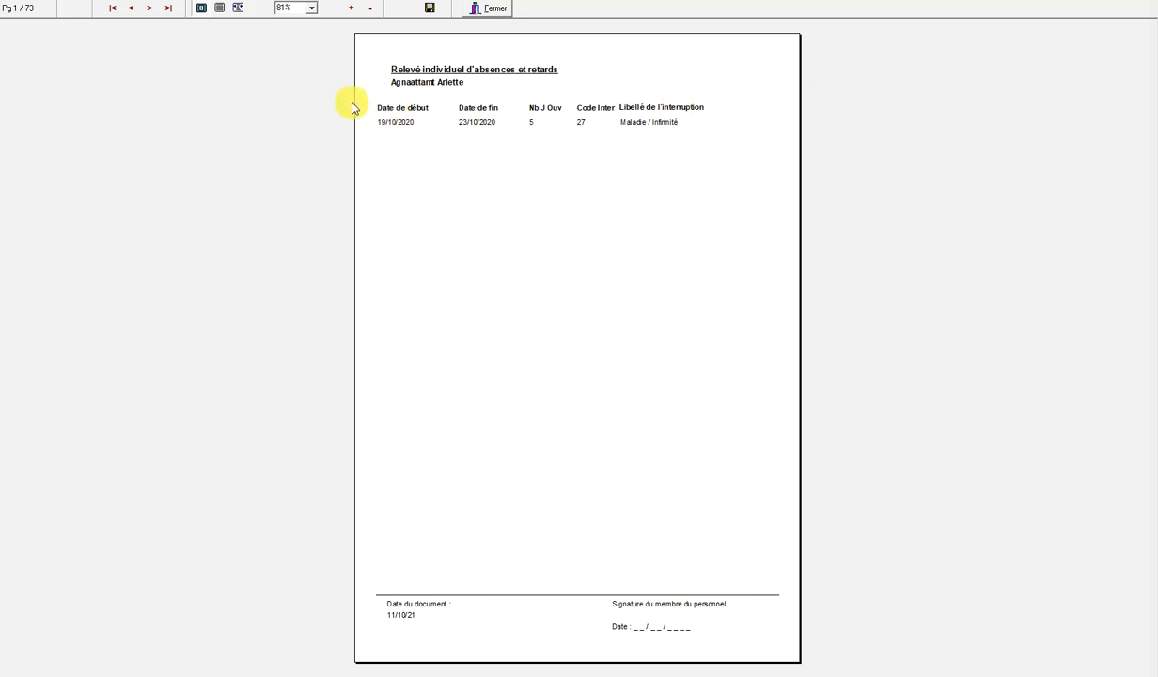
pyautogui.click(501, 14)
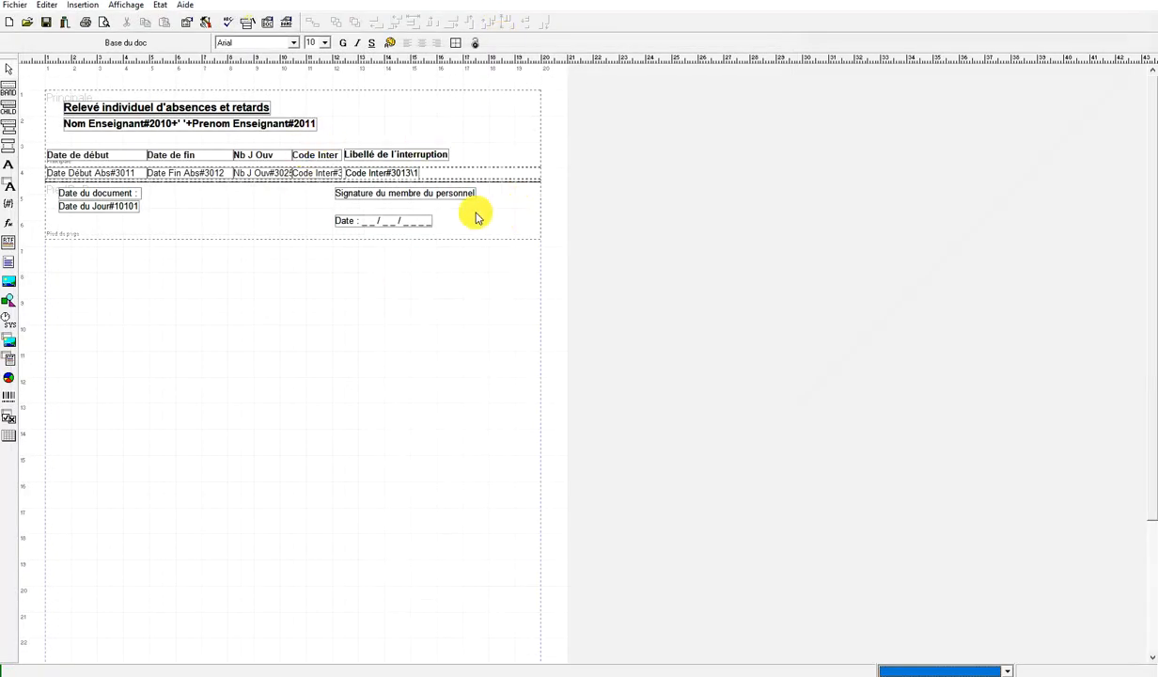
# - Extend the Principale band downward by about 4 mm and lower the 'Libellé de l'interruption' header level with the other column headers
pyautogui.click(337, 133)
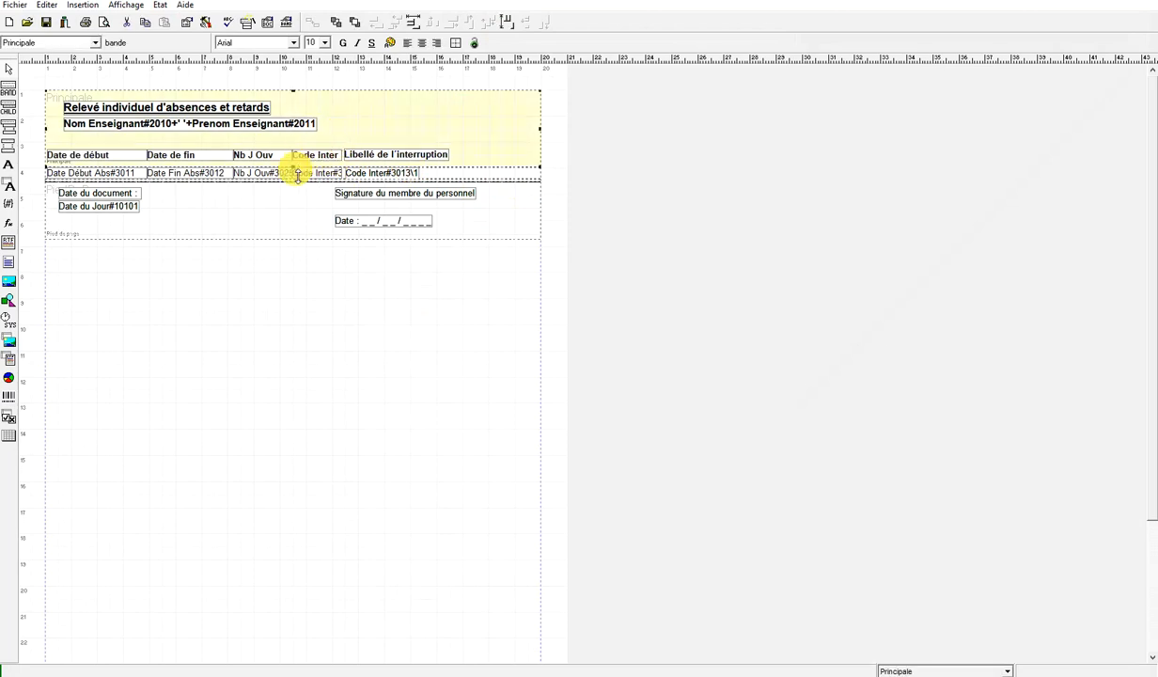
pyautogui.moveTo(293, 168); pyautogui.dragTo(290, 180)
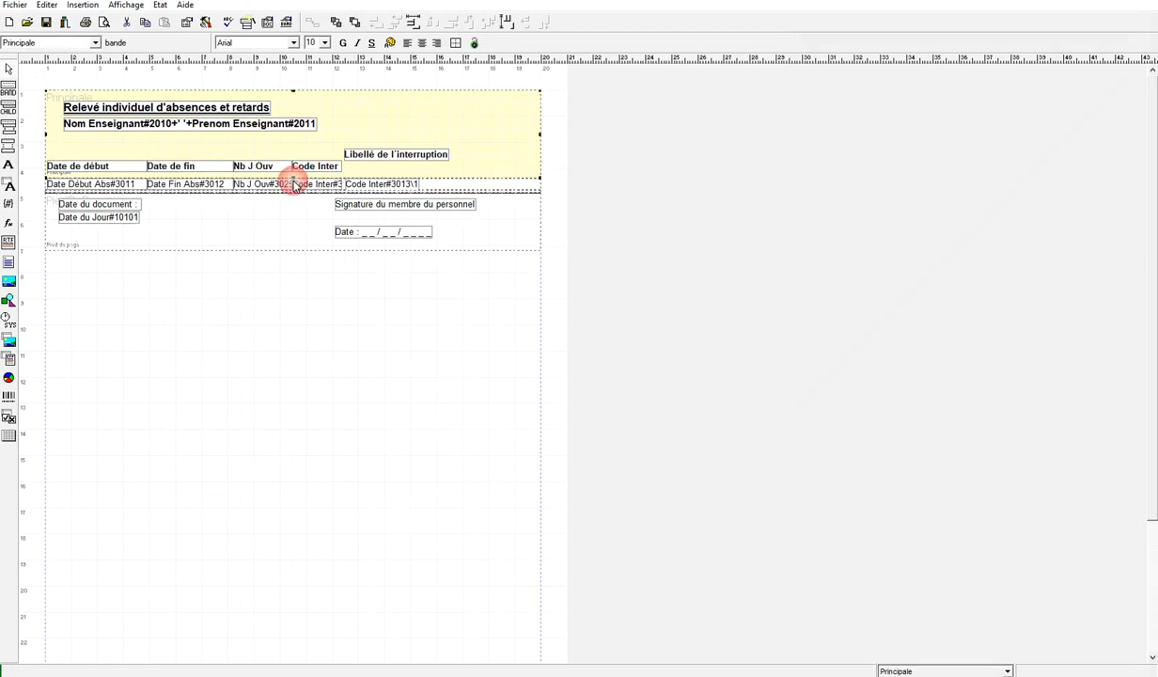
pyautogui.click(394, 158)
pyautogui.press('Down')
pyautogui.press('Down')
pyautogui.press('Down')
pyautogui.press('Down')
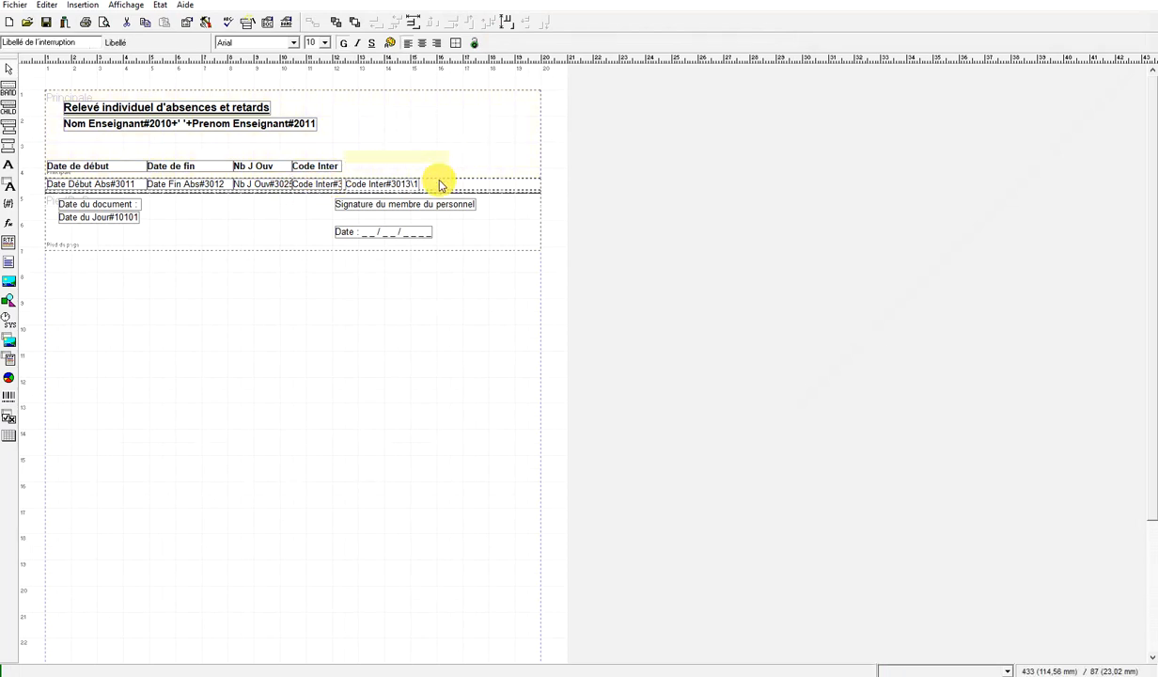
pyautogui.press('Down')
pyautogui.press('Down')
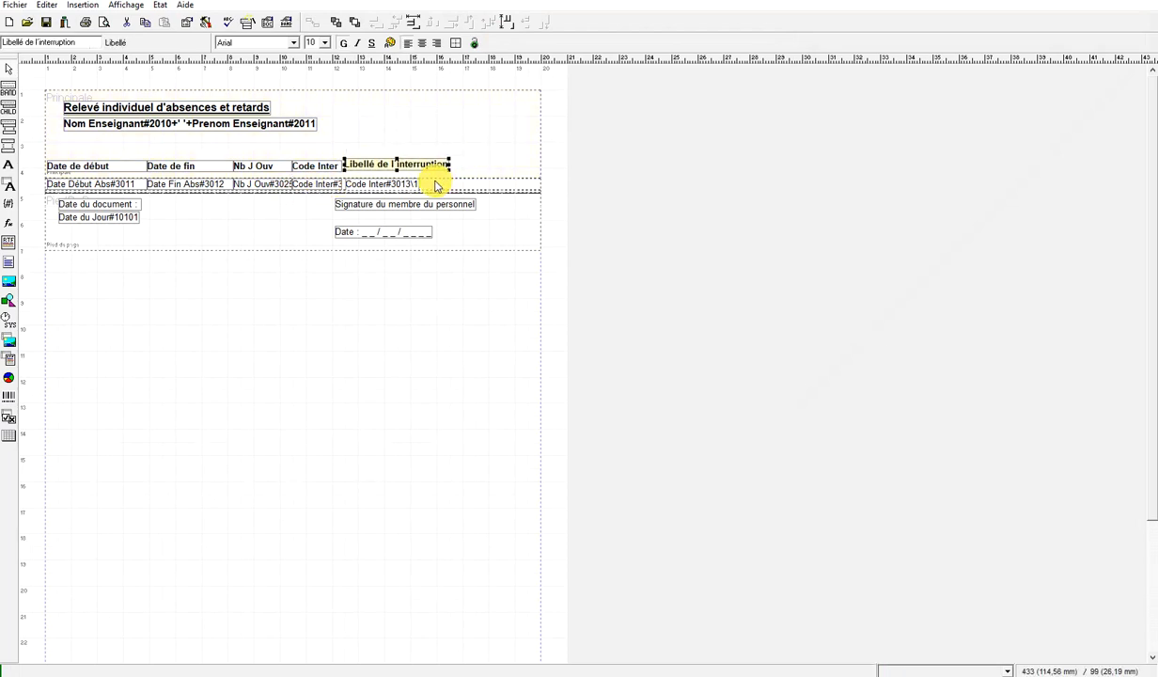
pyautogui.press('Down')
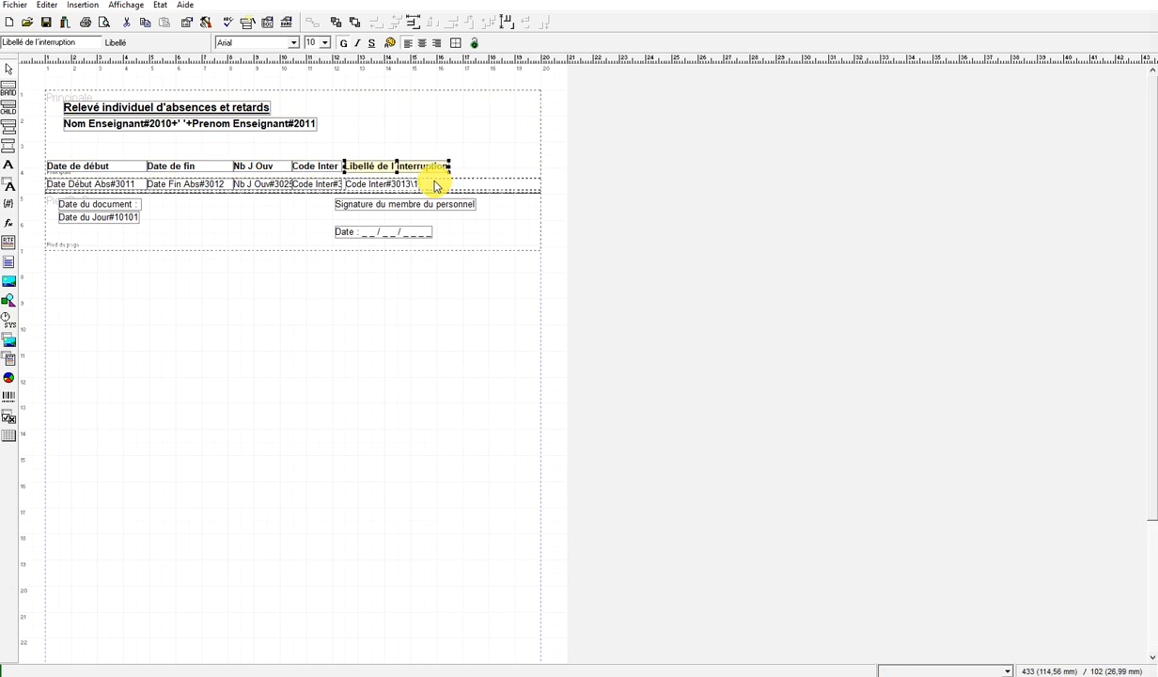
pyautogui.click(309, 177)
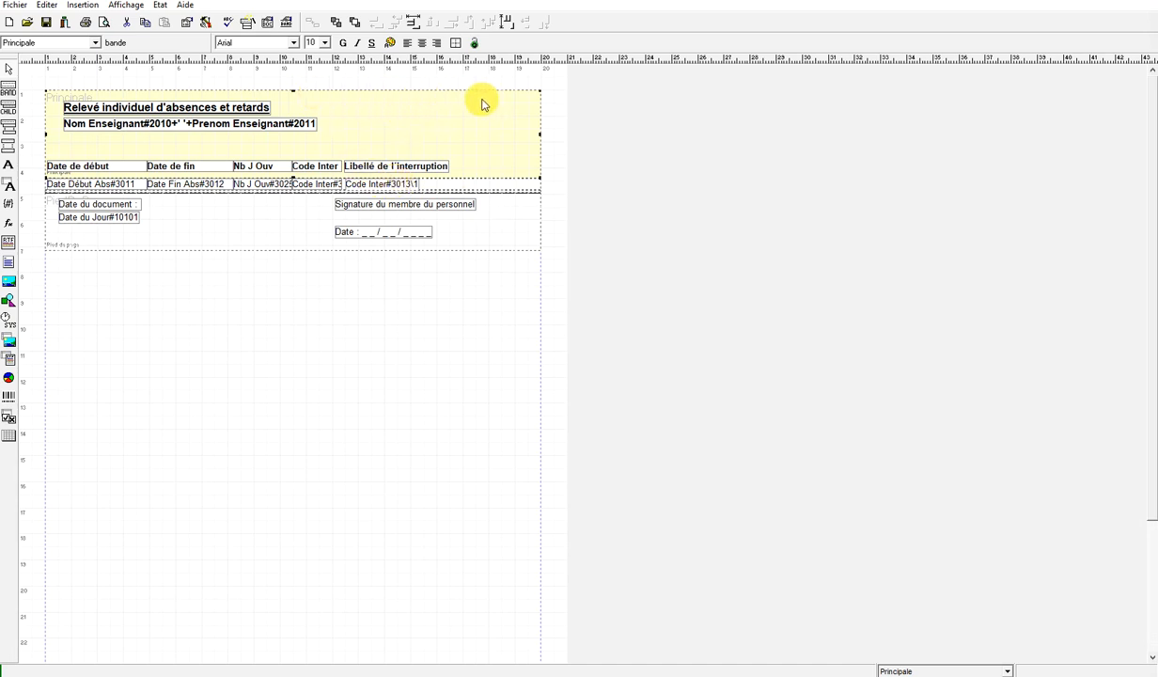
# - Add the 'Nom Ecole' and 'Localité Ecole' fields from the 100:Rens Ecole theme to the header band, beside the report title
pyautogui.click(406, 138)
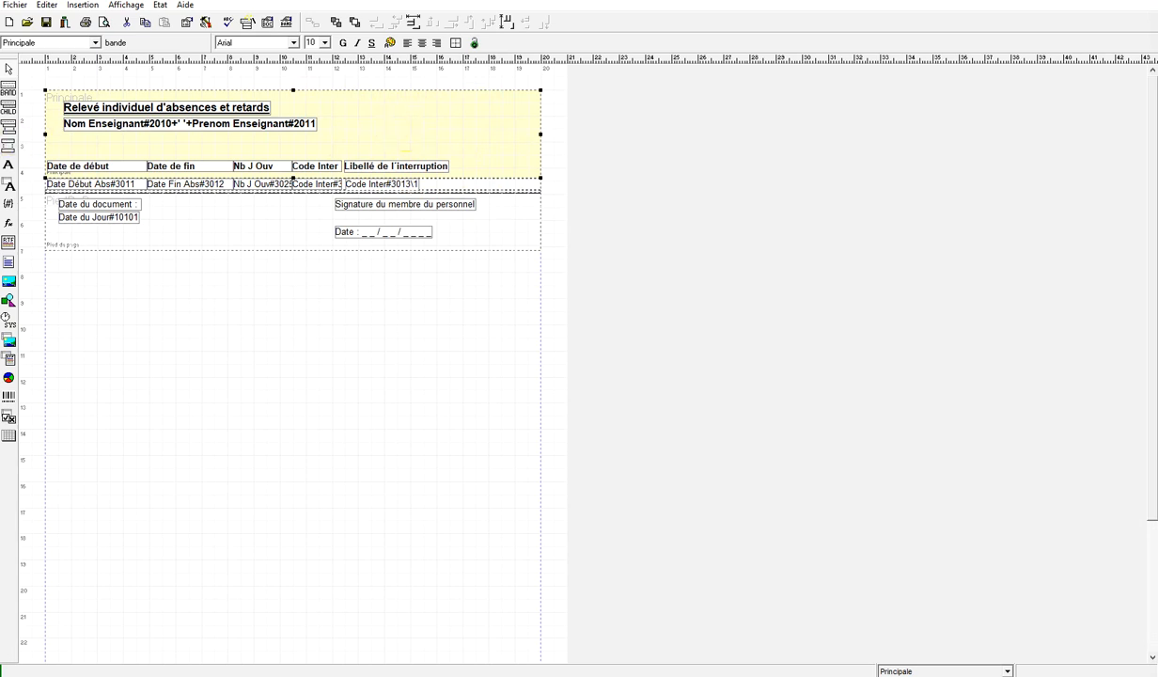
pyautogui.click(8, 207)
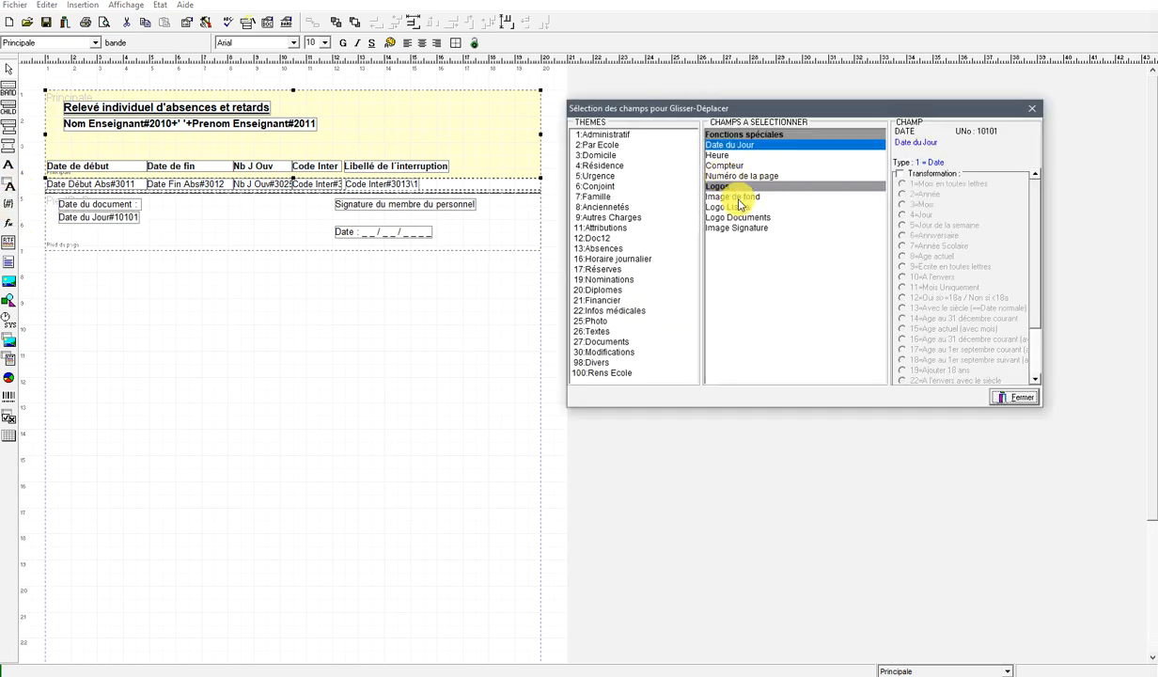
pyautogui.click(606, 372)
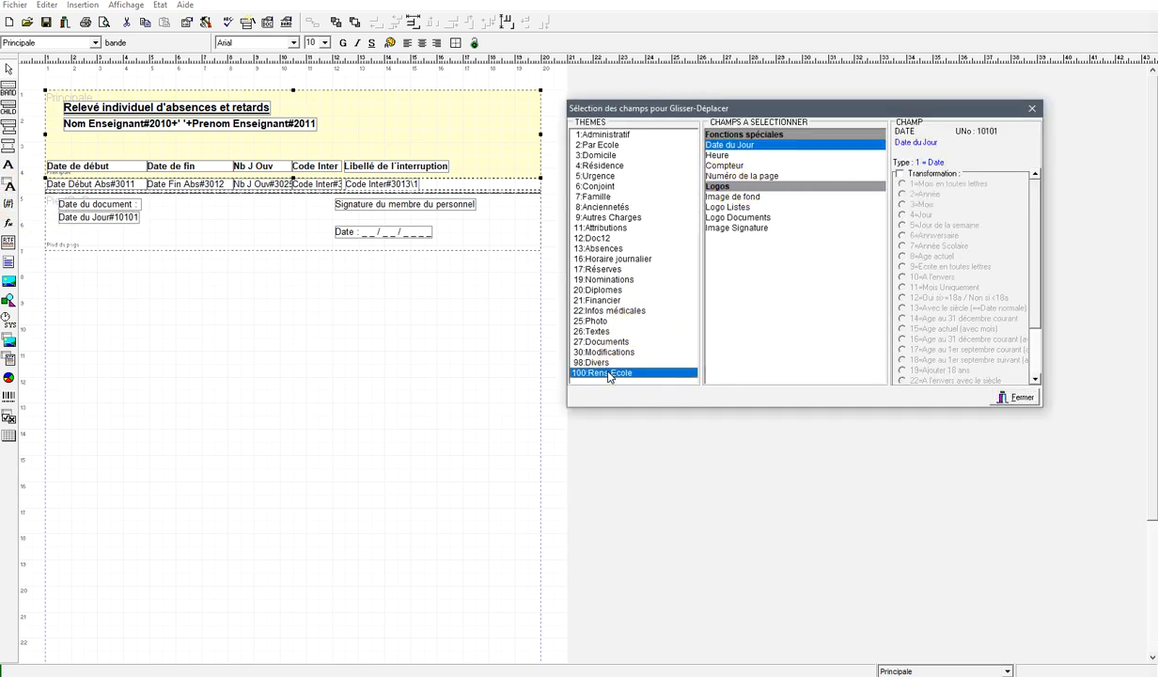
pyautogui.moveTo(712, 146); pyautogui.dragTo(357, 106)
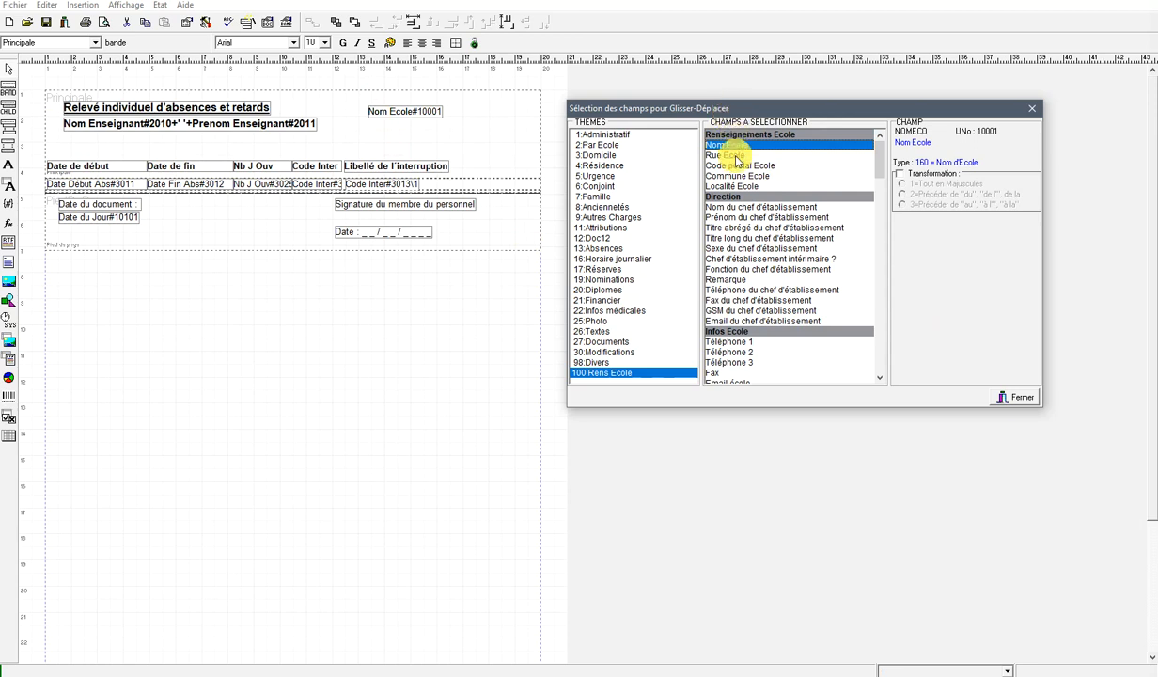
pyautogui.moveTo(742, 186); pyautogui.dragTo(418, 131)
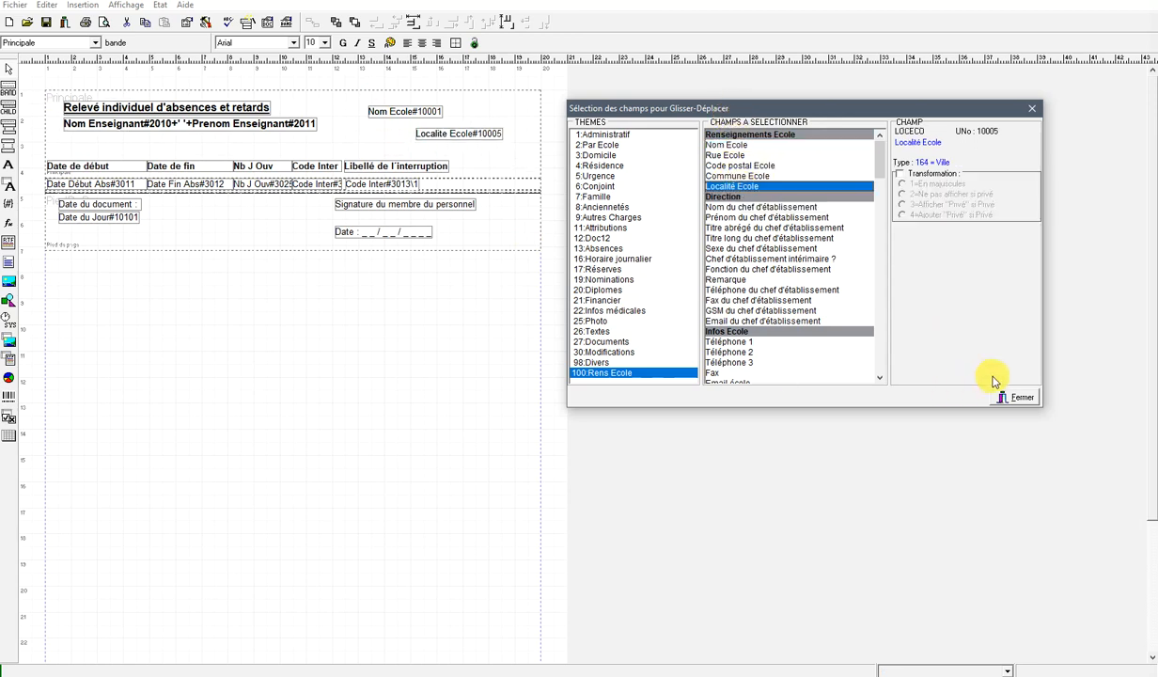
pyautogui.click(1013, 396)
# - Left-align the 'Nom Ecole' and 'Localite Ecole' fields with each other and shift both slightly upward
pyautogui.click(380, 113)
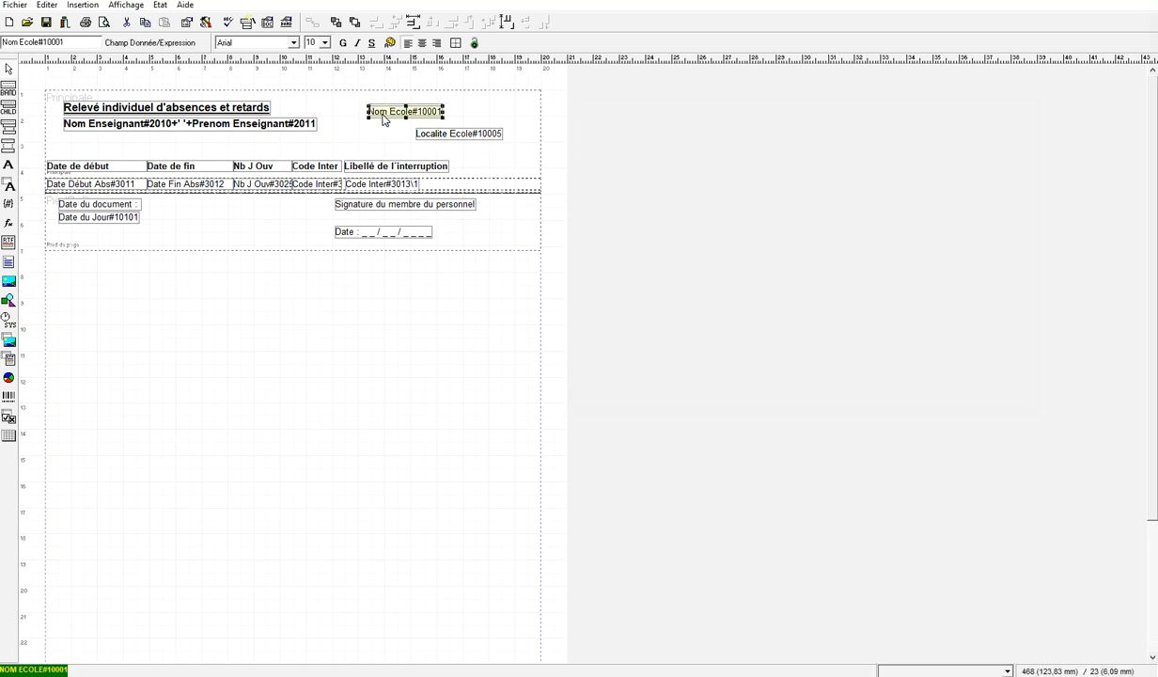
pyautogui.keyDown('shift'); pyautogui.click(457, 139); pyautogui.keyUp('shift')
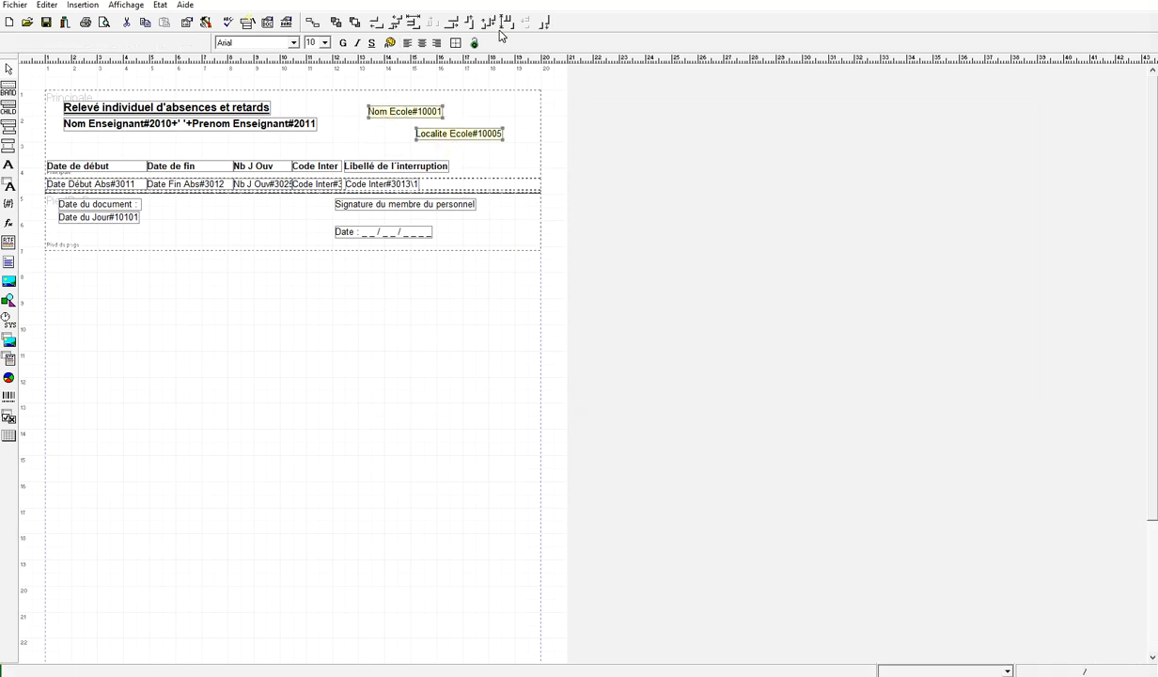
pyautogui.click(375, 22)
pyautogui.press('Up')
pyautogui.press('Up')
pyautogui.press('Up')
pyautogui.press('Up')
pyautogui.press('Up')
pyautogui.press('Up')
pyautogui.press('Up')
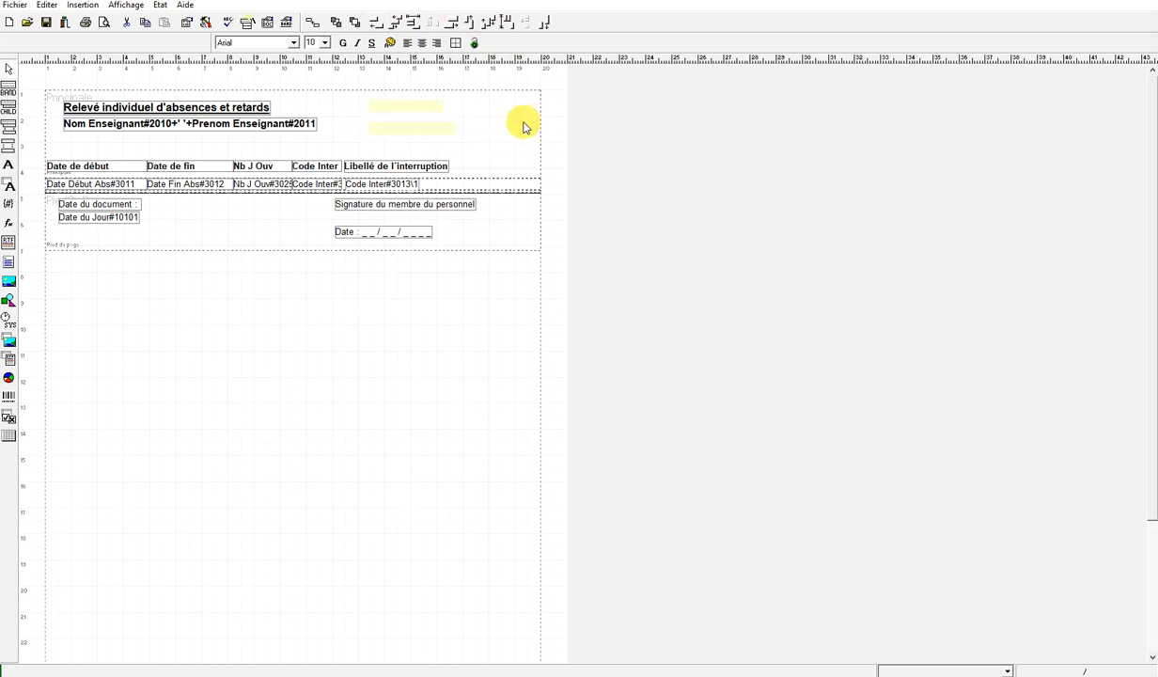
# - Move the 'Localite Ecole' field up to about 10 mm from the band's upper edge, closer beneath 'Nom Ecole'
pyautogui.click(432, 133)
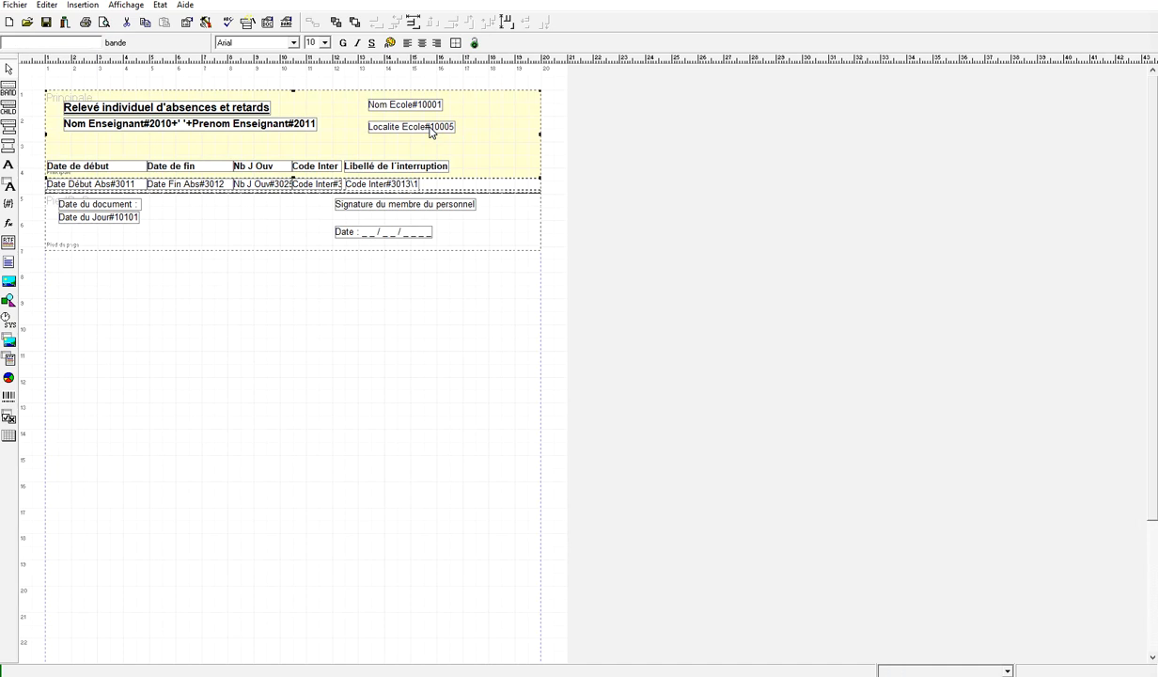
pyautogui.press('Up')
pyautogui.press('Up')
pyautogui.press('Up')
pyautogui.press('Up')
pyautogui.press('Up')
pyautogui.press('Up')
pyautogui.press('Up')
pyautogui.press('Up')
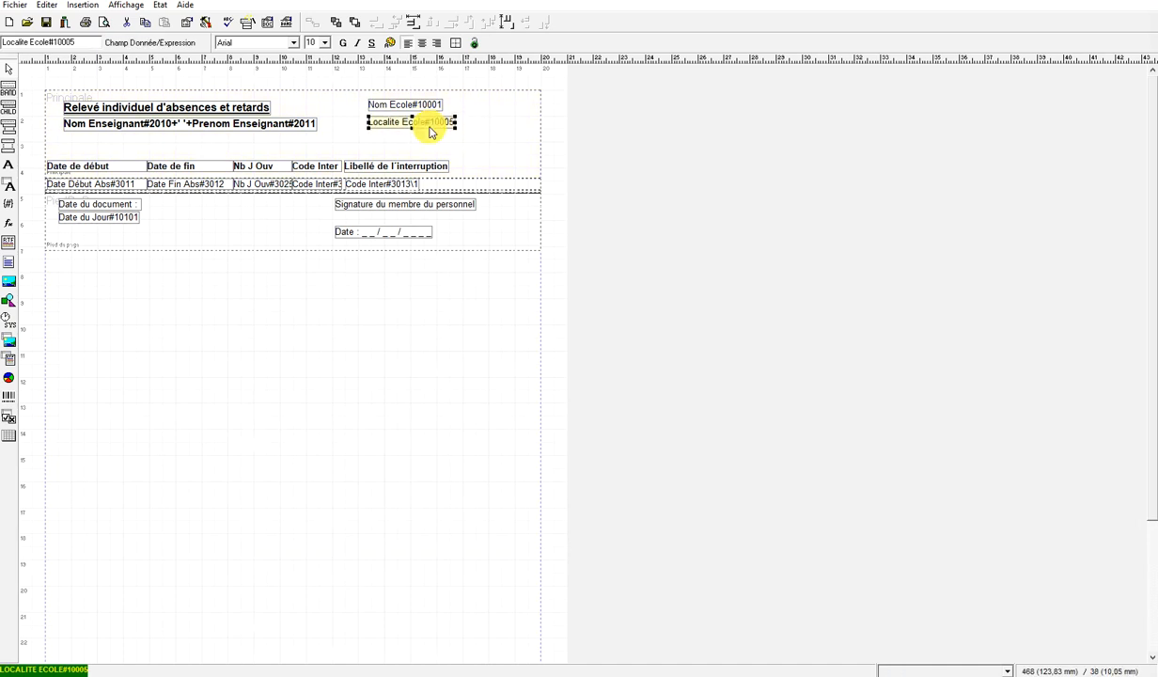
pyautogui.click(488, 139)
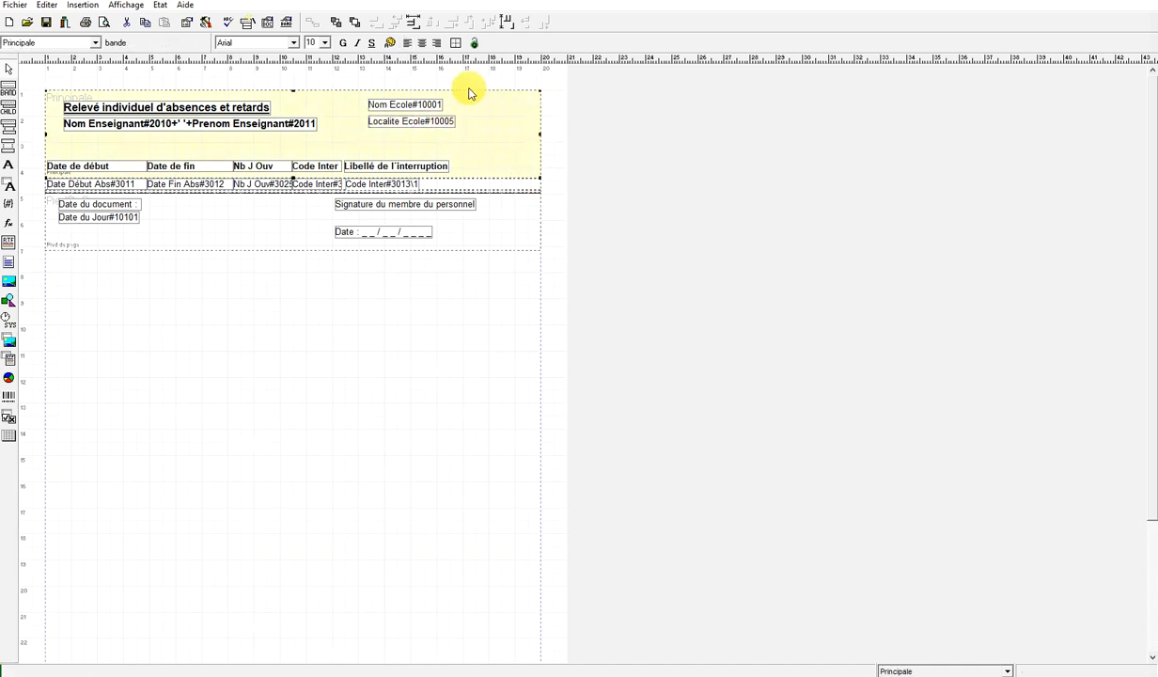
# - Look through the 100:Rens Ecole fields, and add 'Logo Documents' from the 98:Divers theme to the header band
pyautogui.click(10, 209)
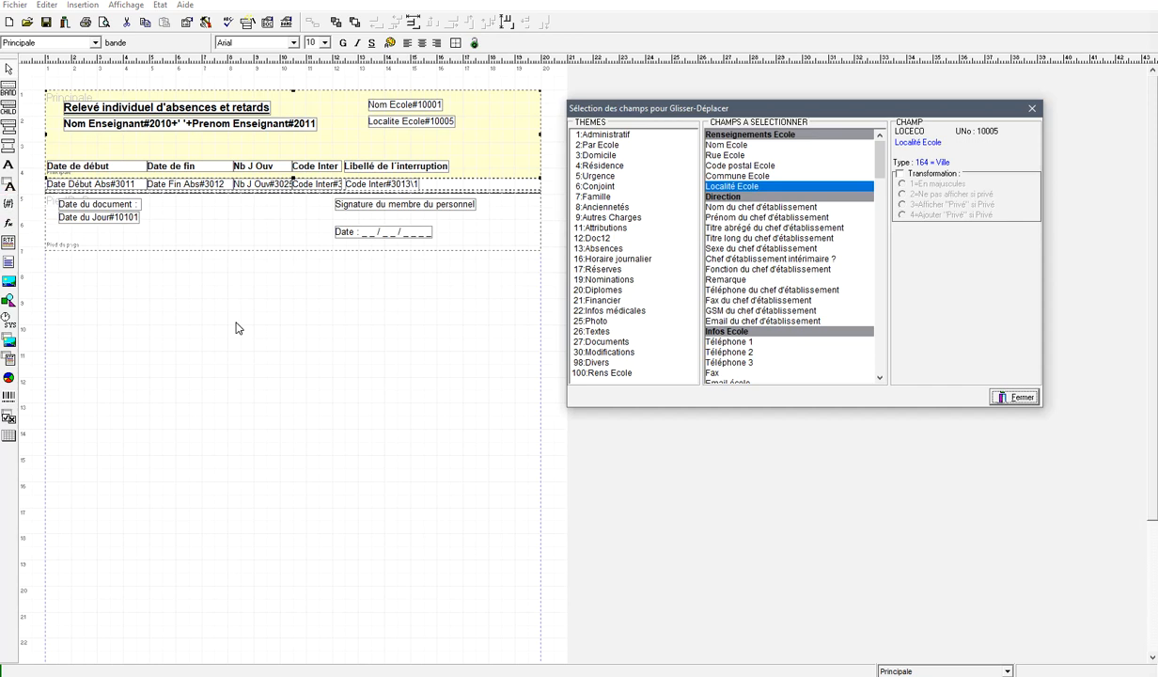
pyautogui.click(590, 373)
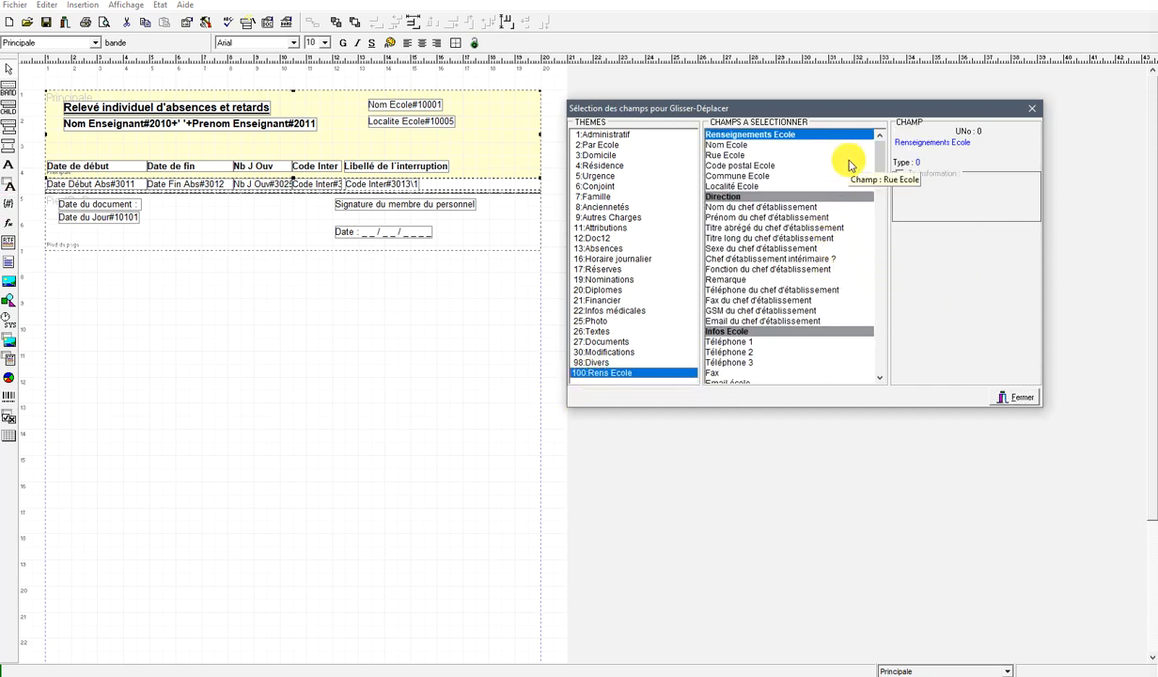
pyautogui.moveTo(881, 155)
pyautogui.mouseDown()
pyautogui.moveTo(882, 181)
pyautogui.moveTo(883, 157)
pyautogui.mouseUp()
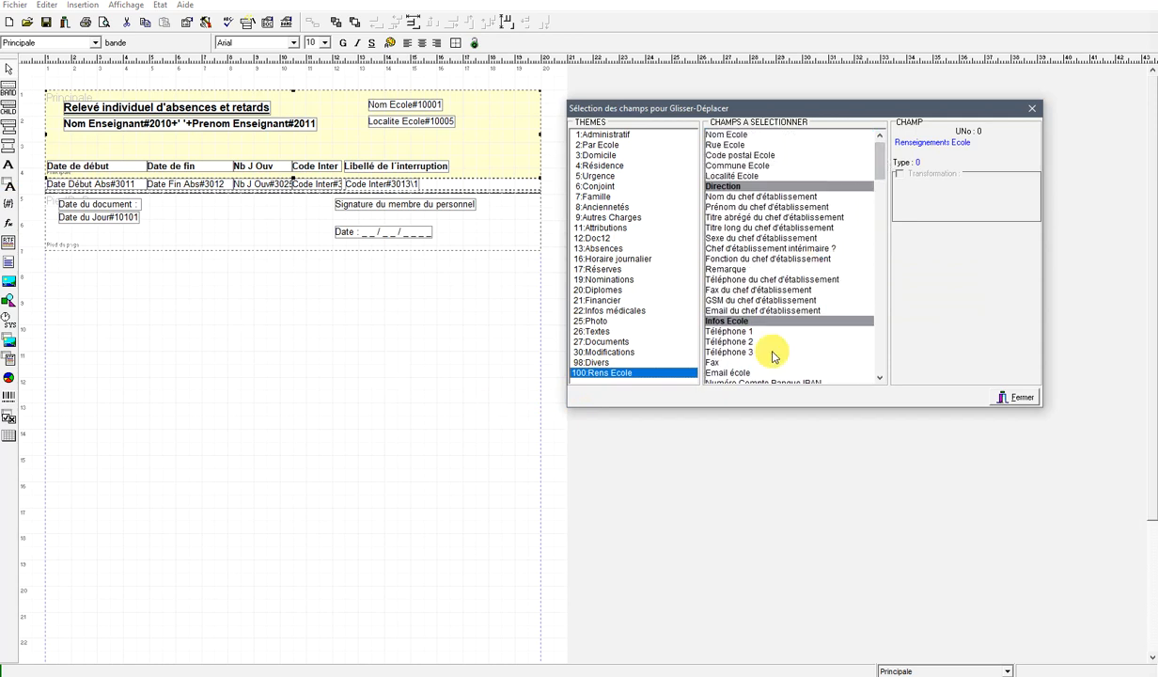
pyautogui.scroll(-5, 769, 240)
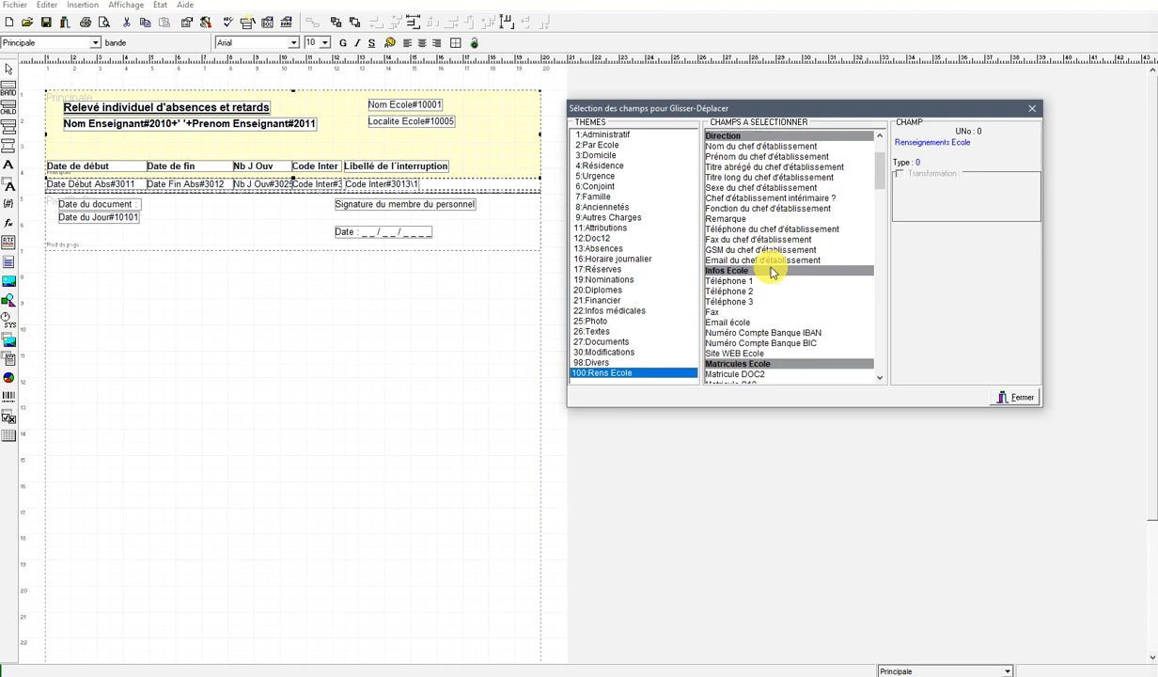
pyautogui.scroll(-10, 768, 277)
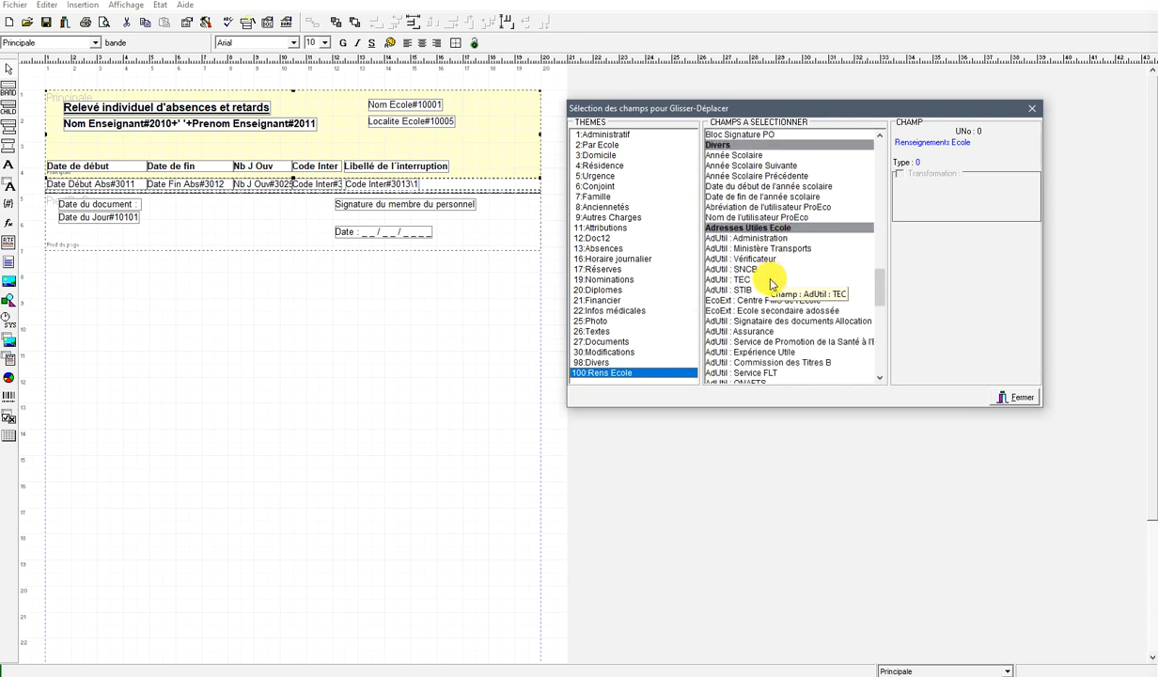
pyautogui.click(627, 372)
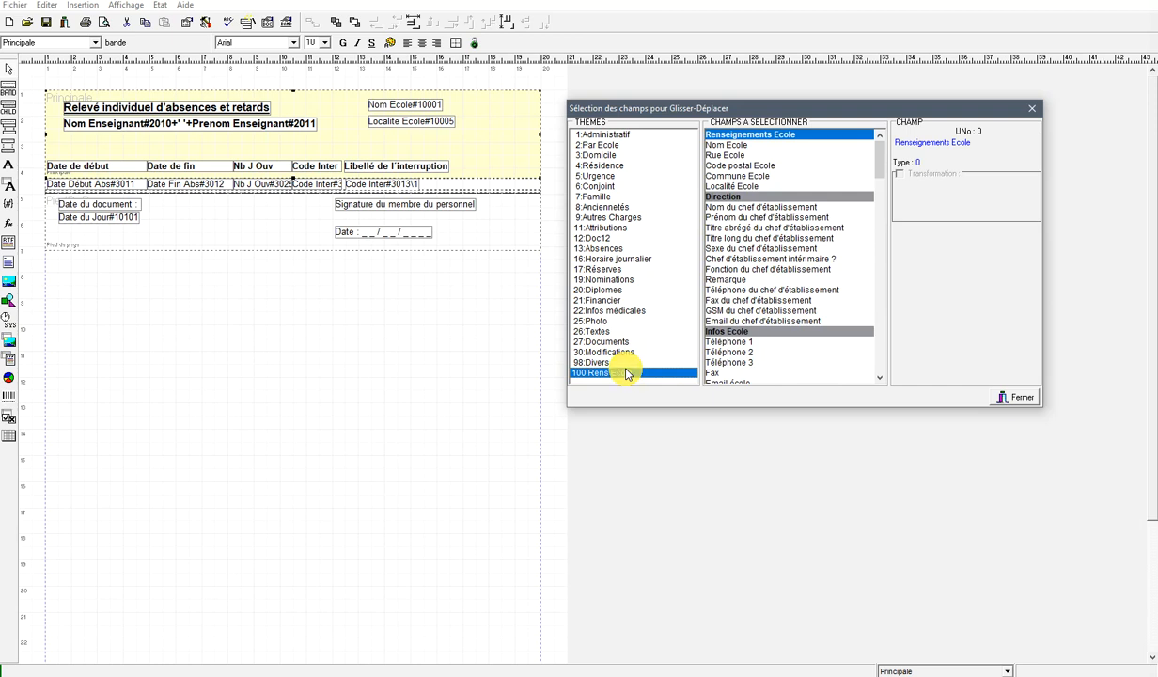
pyautogui.click(602, 362)
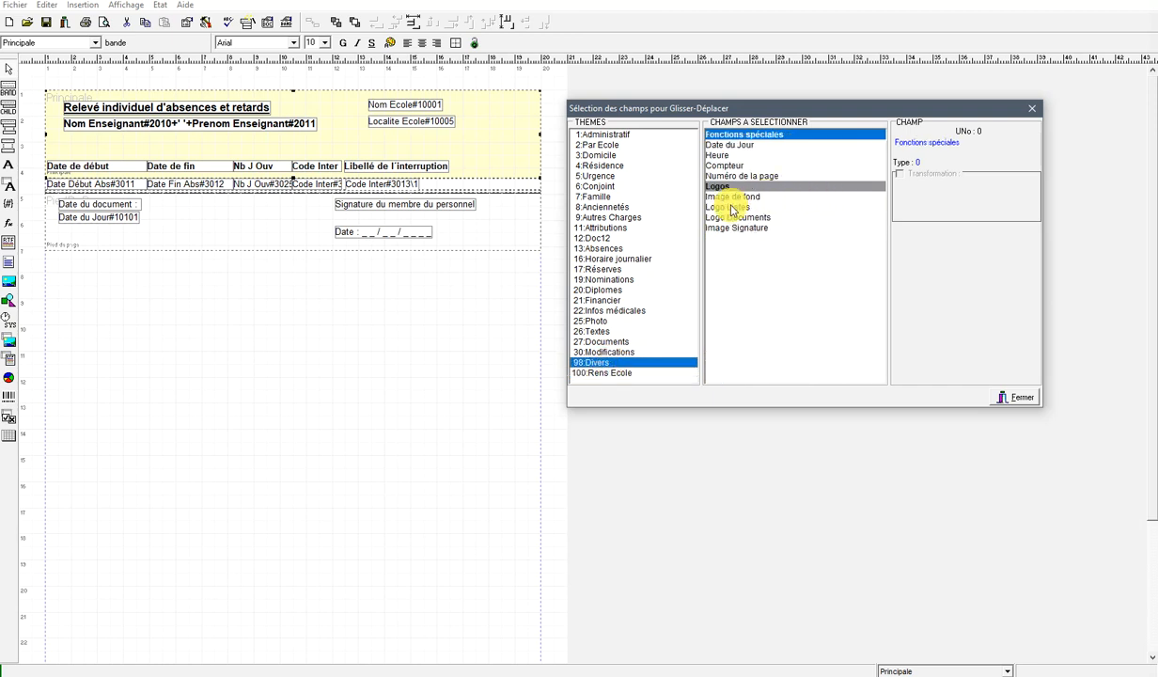
pyautogui.moveTo(752, 218); pyautogui.dragTo(458, 113)
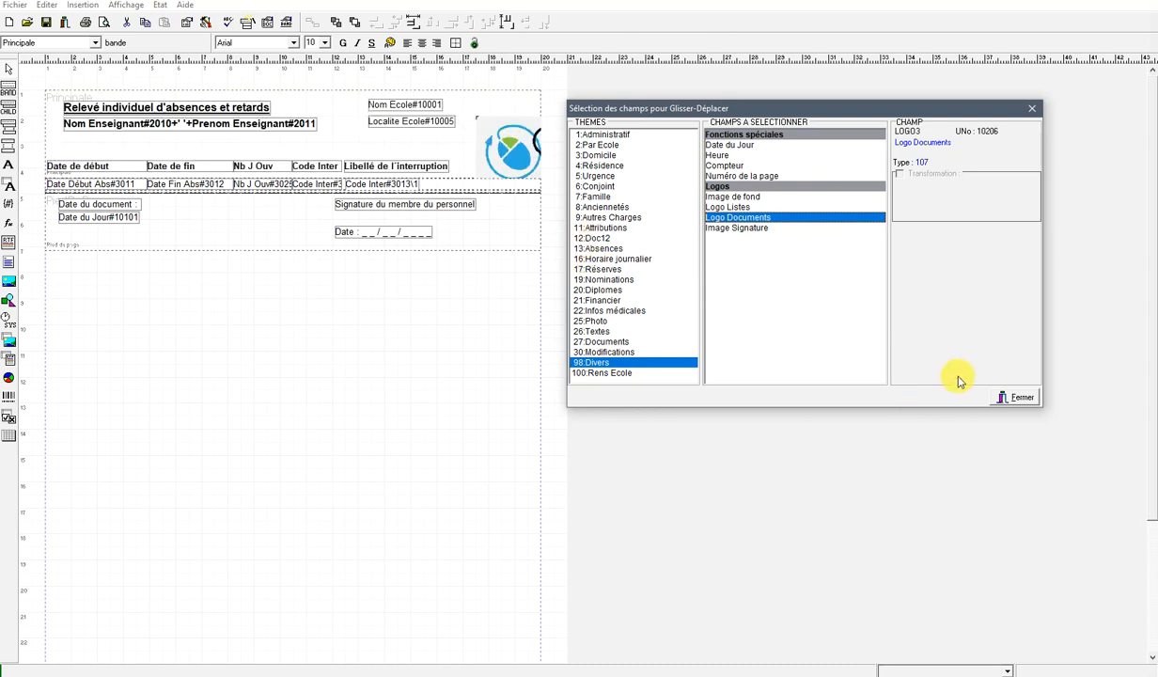
pyautogui.click(1030, 399)
# - Fit the logo into the header band's upper right corner beside the school fields, about 160 mm across and 3 mm down, above the column header row
pyautogui.moveTo(487, 147); pyautogui.dragTo(455, 96)
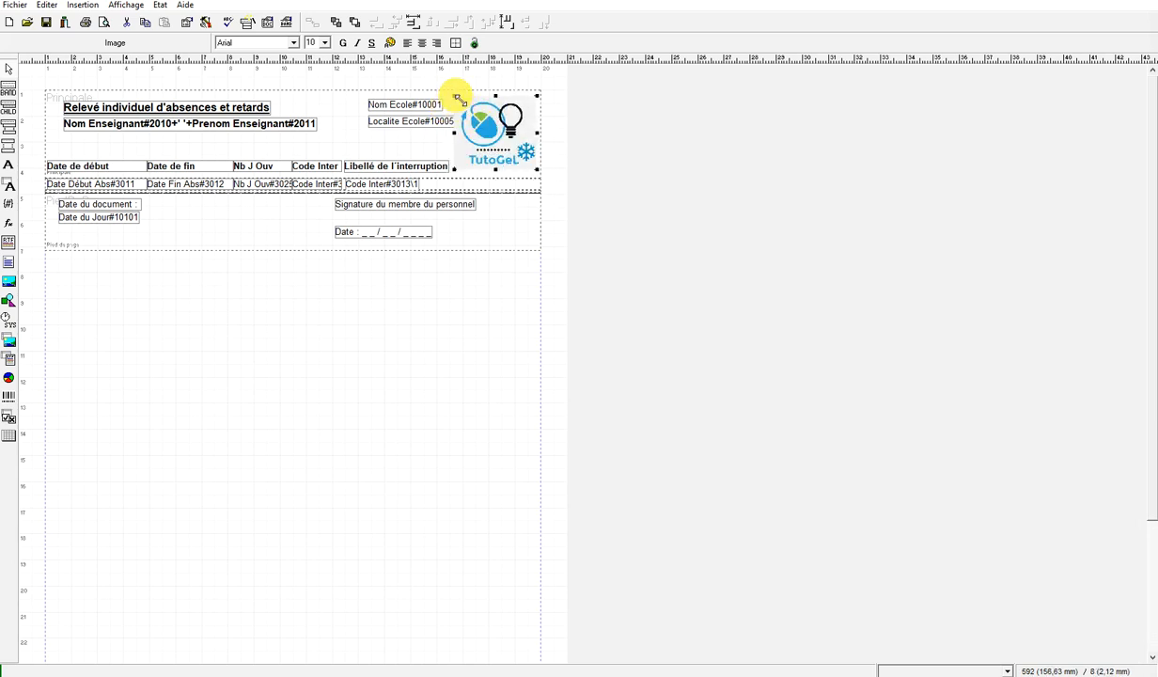
pyautogui.moveTo(455, 96); pyautogui.dragTo(496, 118)
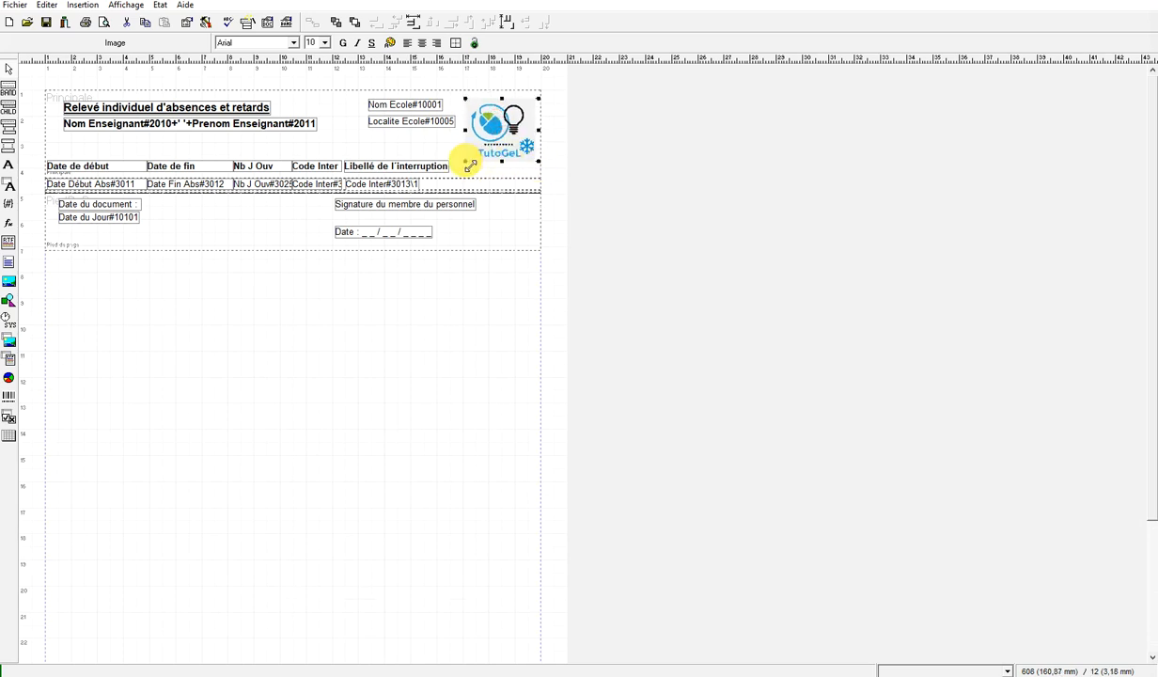
pyautogui.moveTo(466, 161); pyautogui.dragTo(473, 135)
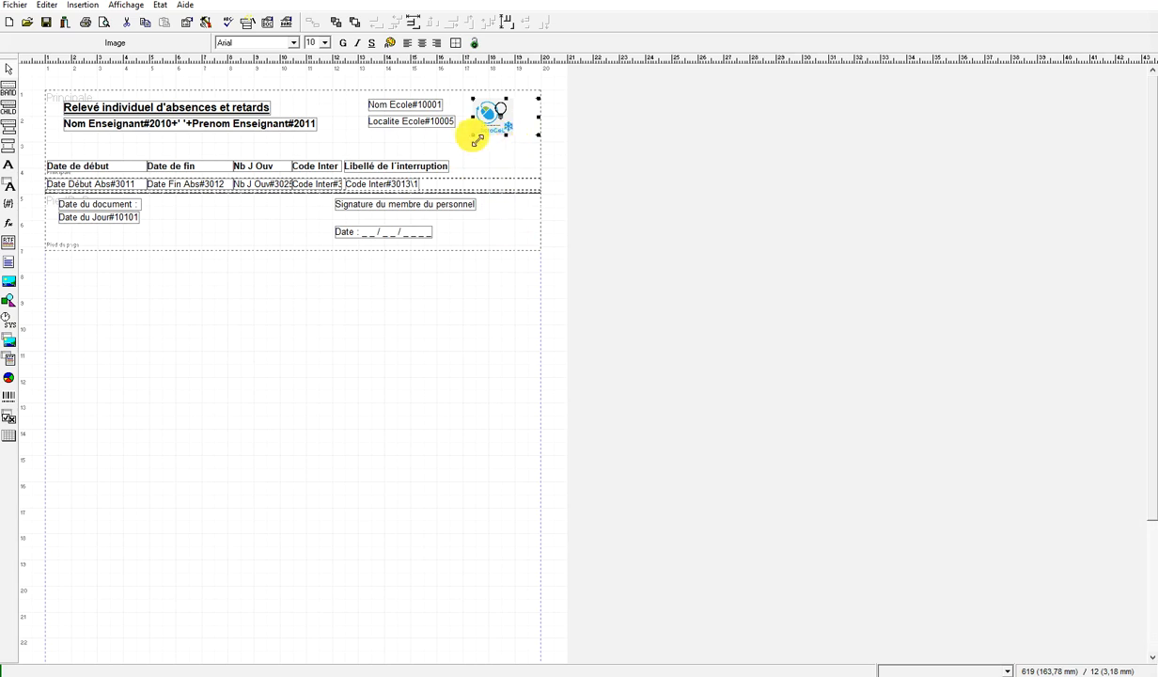
pyautogui.click(476, 140)
pyautogui.hotkey('ctrl', 'z')
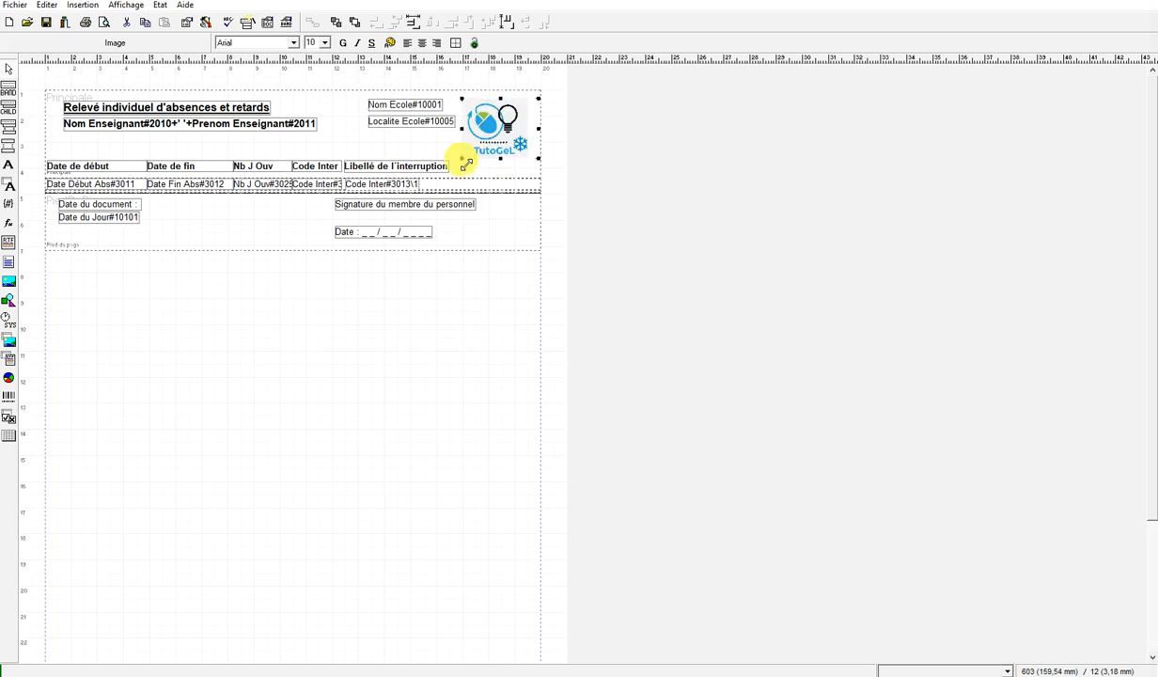
pyautogui.click(424, 143)
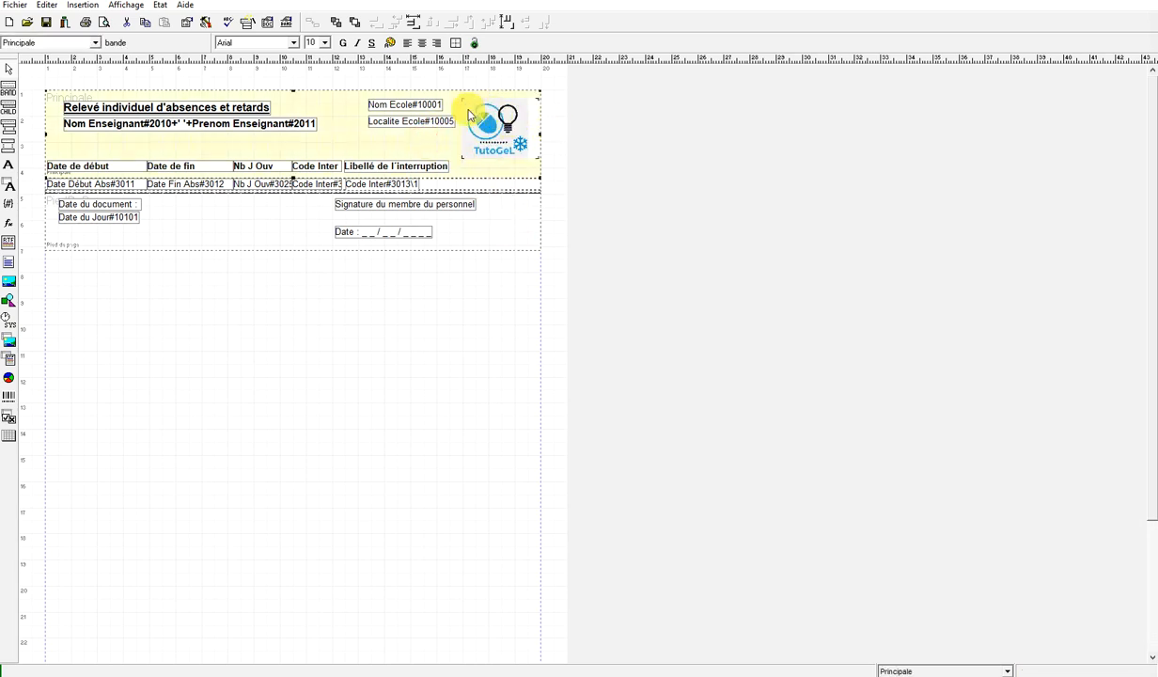